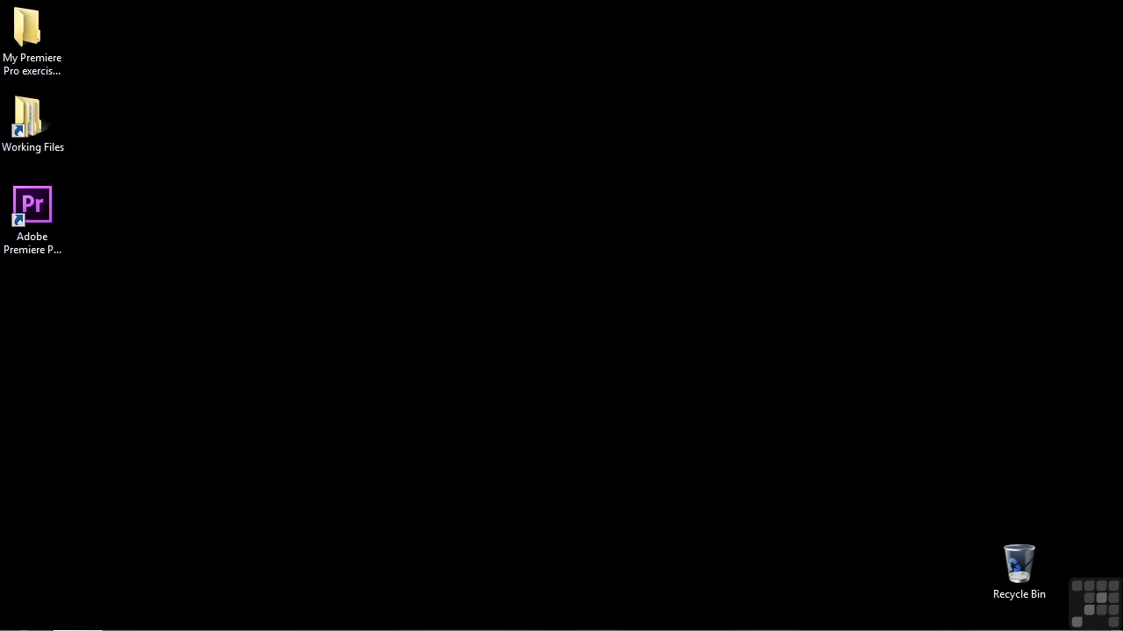
- Open the project 1704-adjust audio timeline.prproj from the projects folder inside Working Files
double_click(42, 113)
double_click(454, 319)
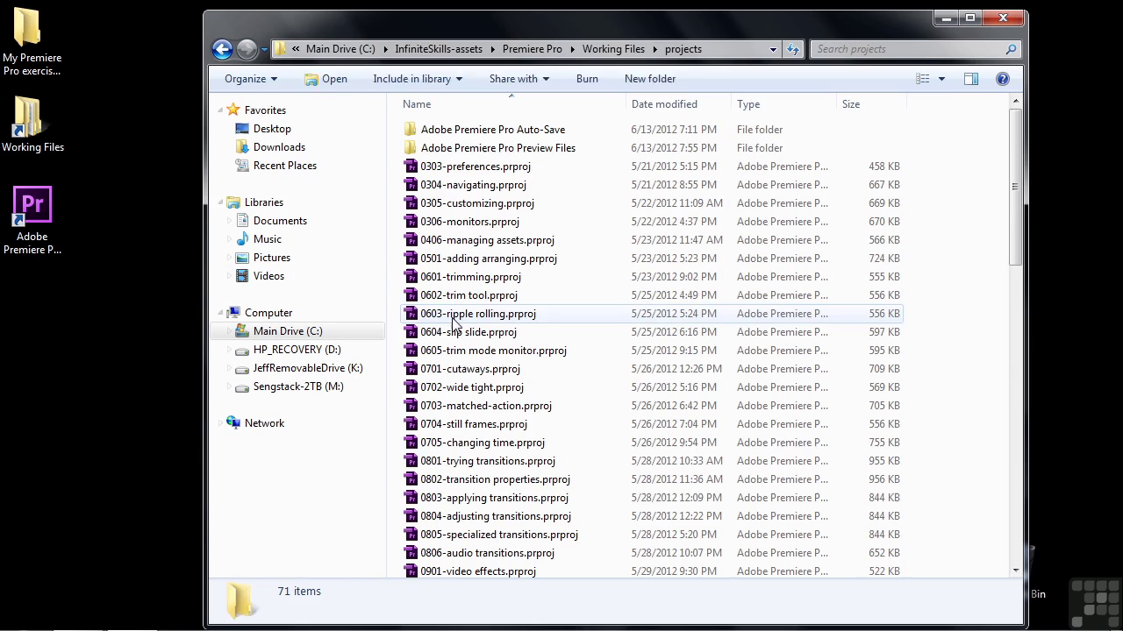
click(596, 316)
drag(1016, 175, 1026, 561)
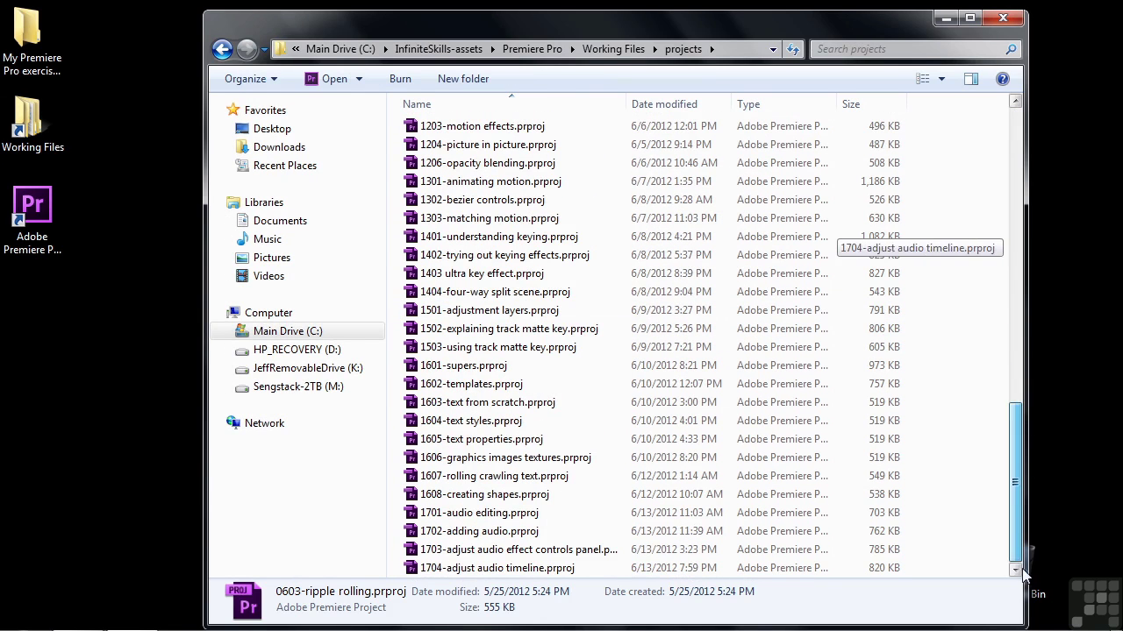
double_click(496, 570)
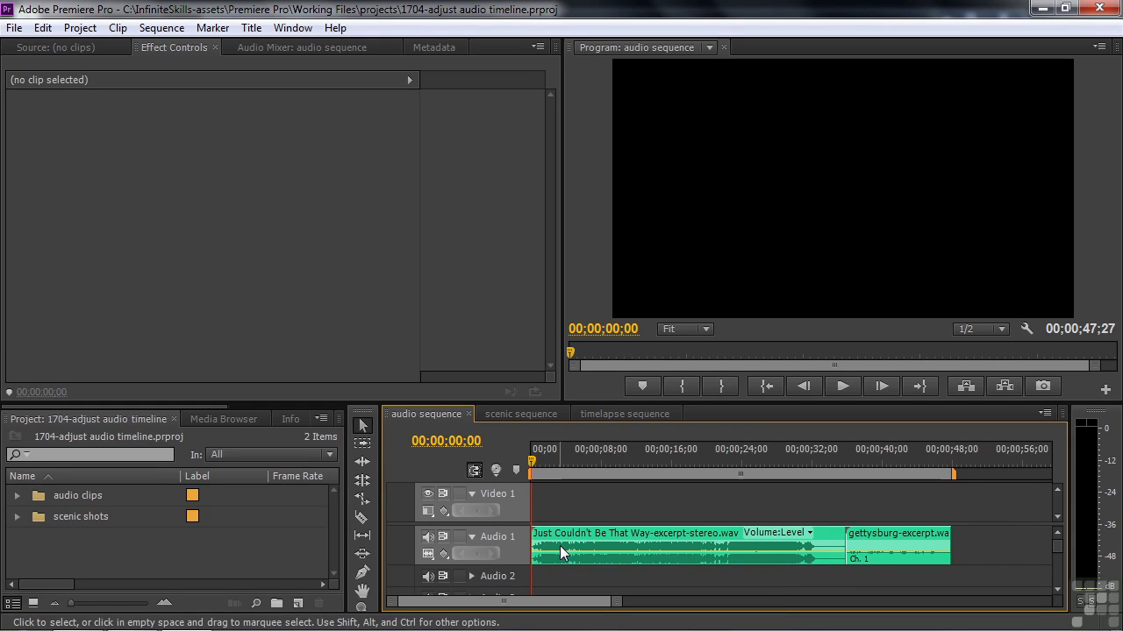
- Select the Just Couldn't Be That Way music clip on Audio 1, keeping the Selection tool active
click(588, 539)
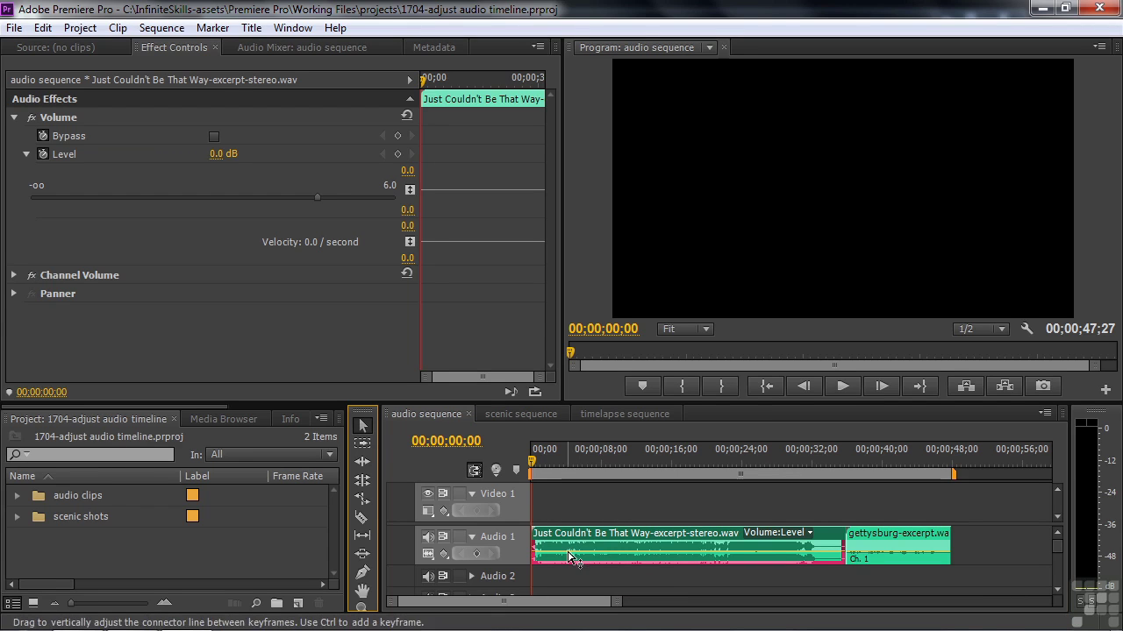
click(364, 573)
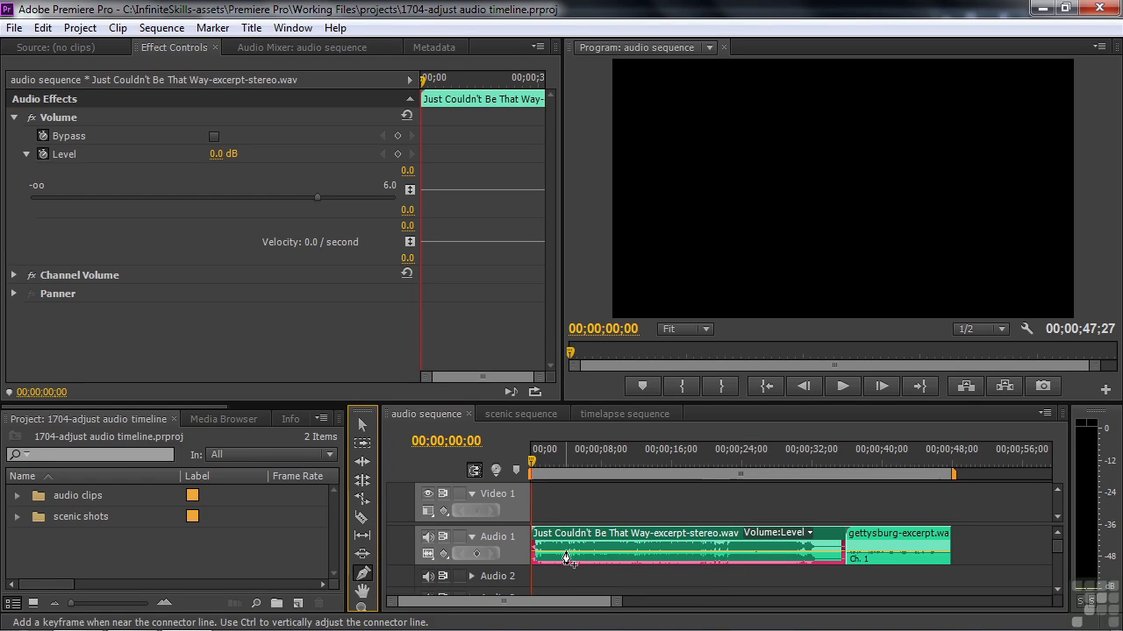
click(359, 426)
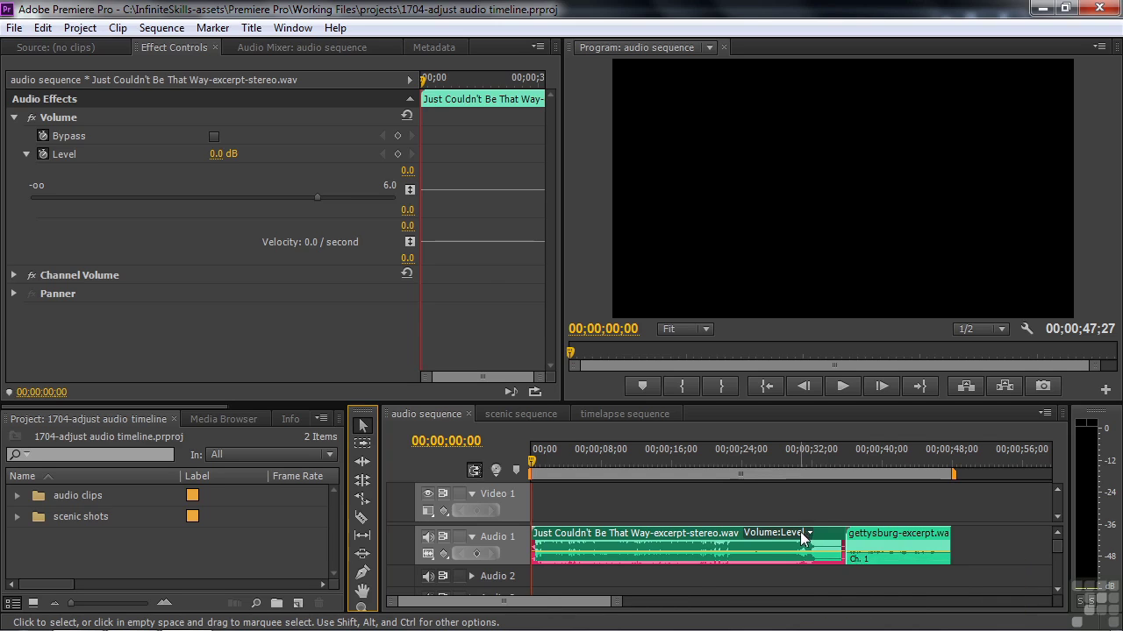
key(minus)
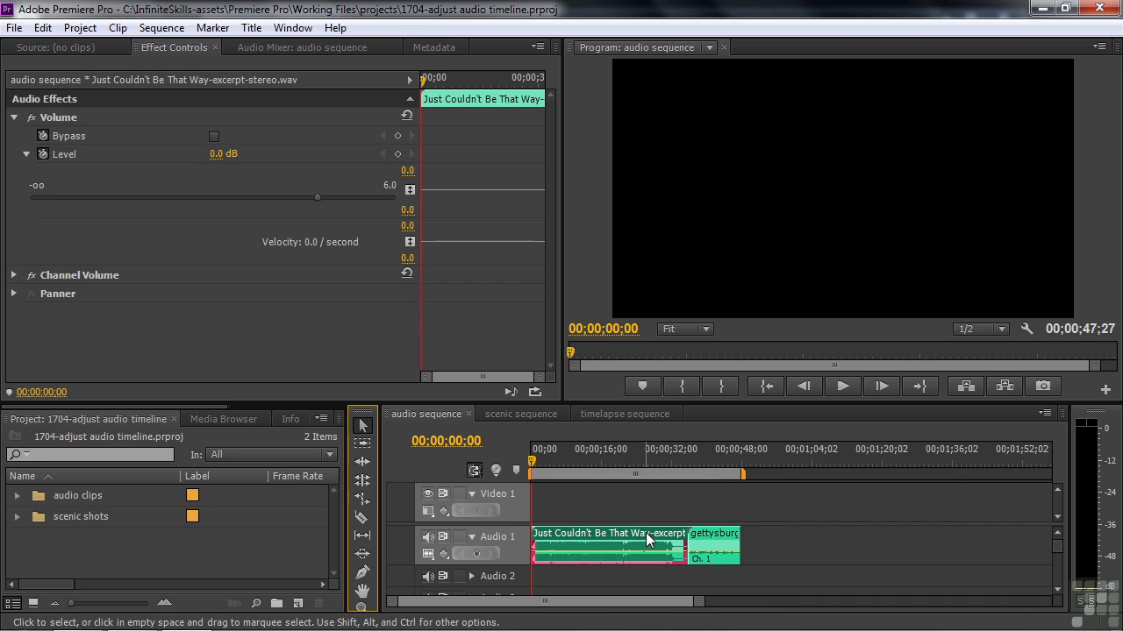
key(equal)
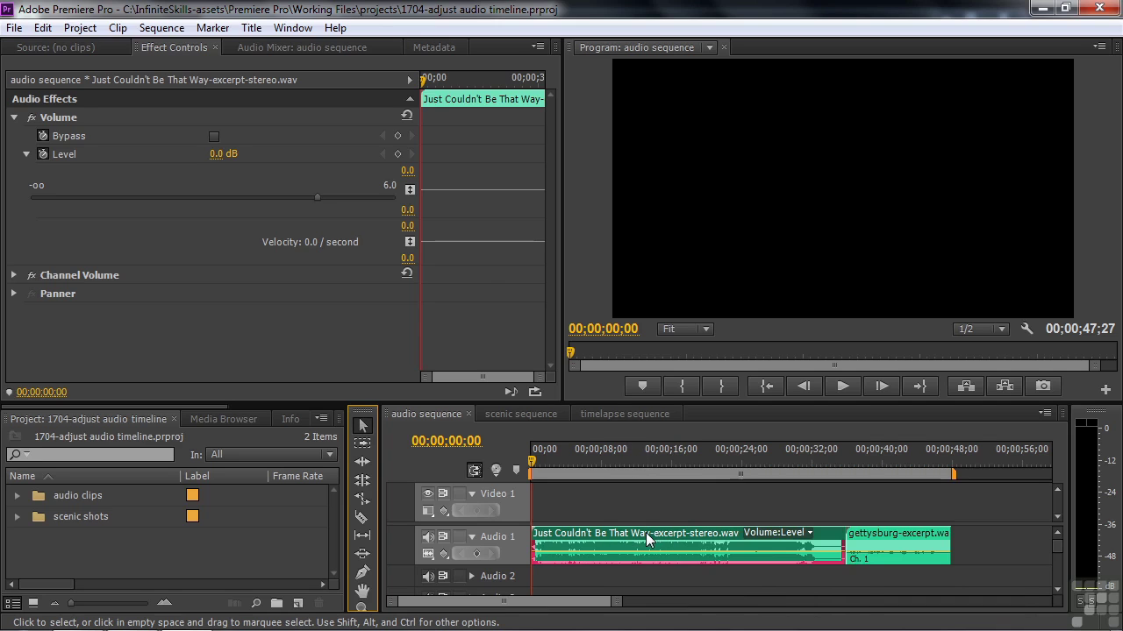
- Display the Panner Balance line on the music clip, and switch it back to Volume Level
click(810, 532)
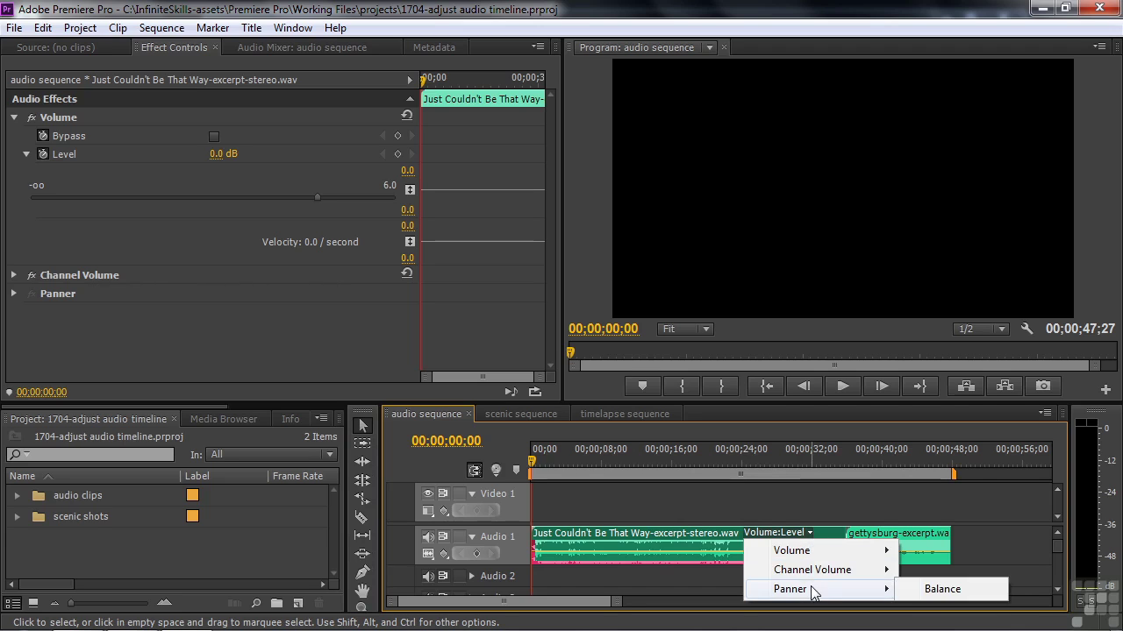
mouse_move(816, 553)
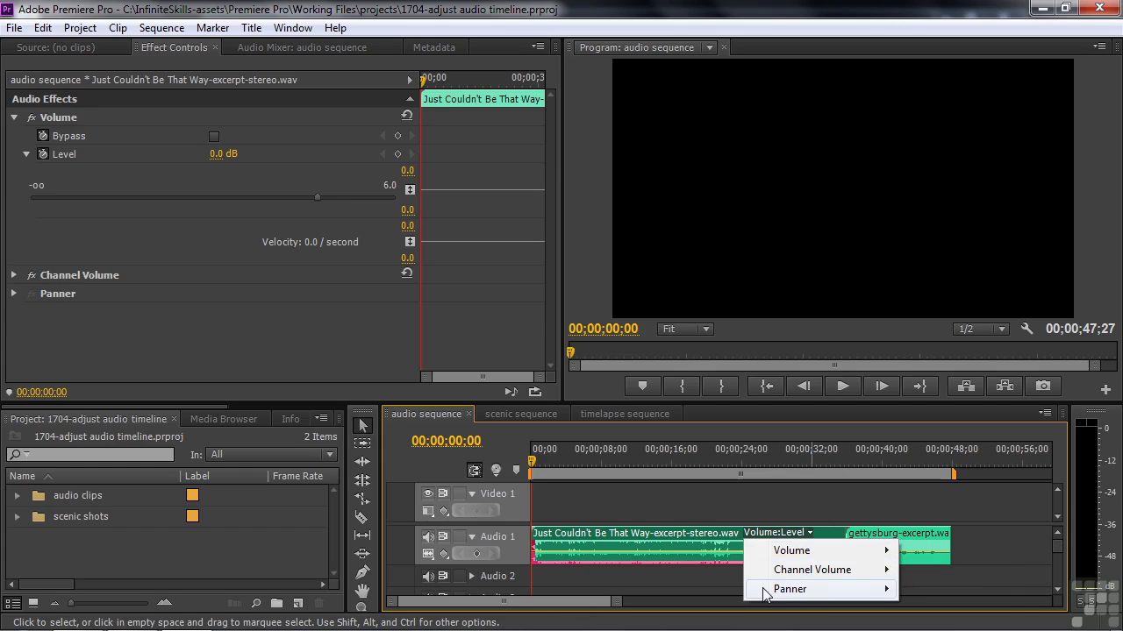
mouse_move(761, 591)
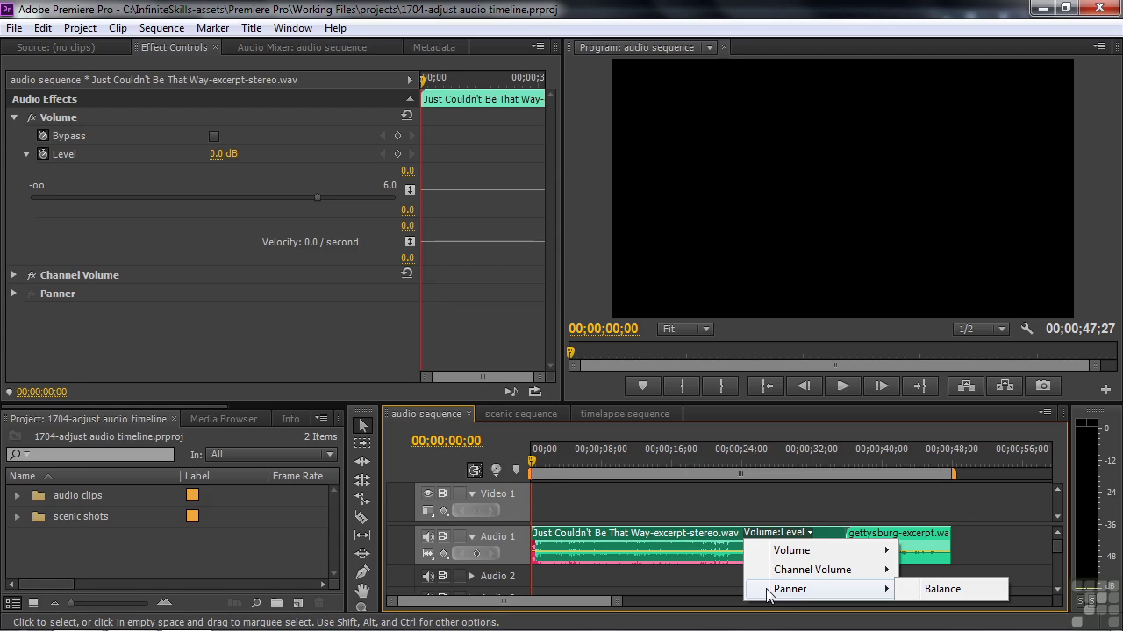
mouse_move(762, 557)
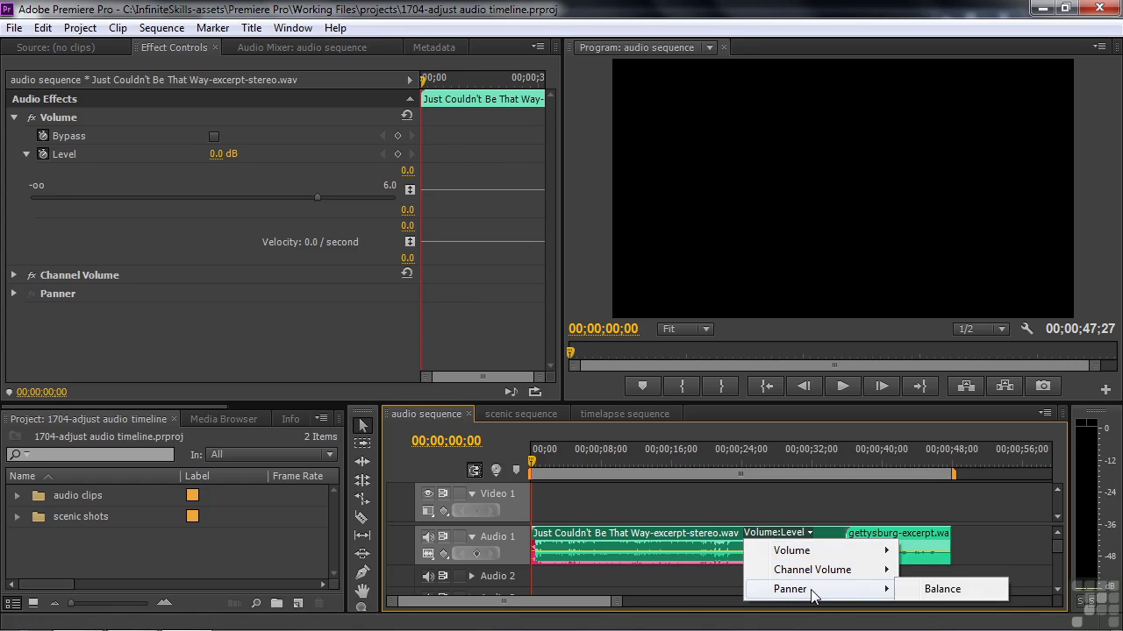
click(942, 589)
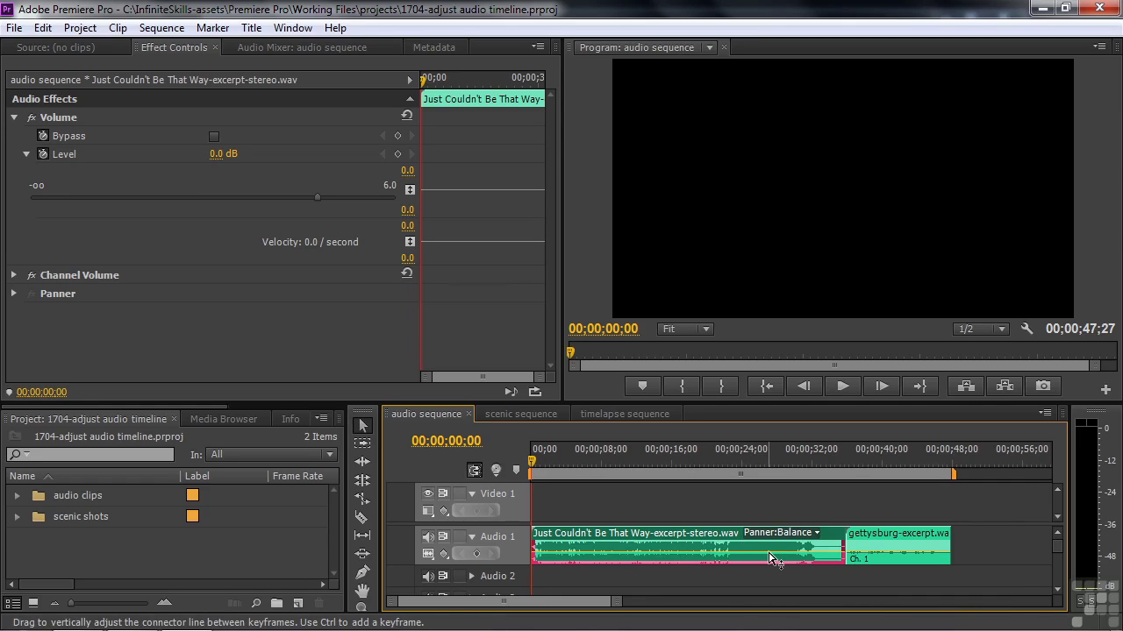
click(816, 533)
click(935, 571)
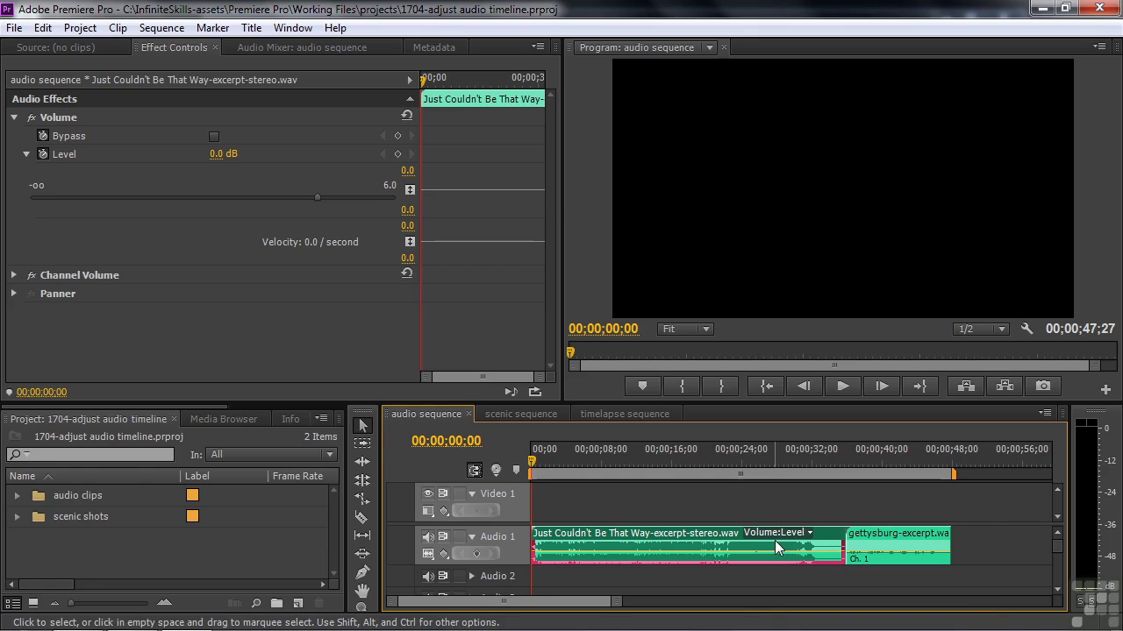
- Switch the Audio 1 track display to Show Clip Volume, and return it to Show Clip Keyframes
click(445, 554)
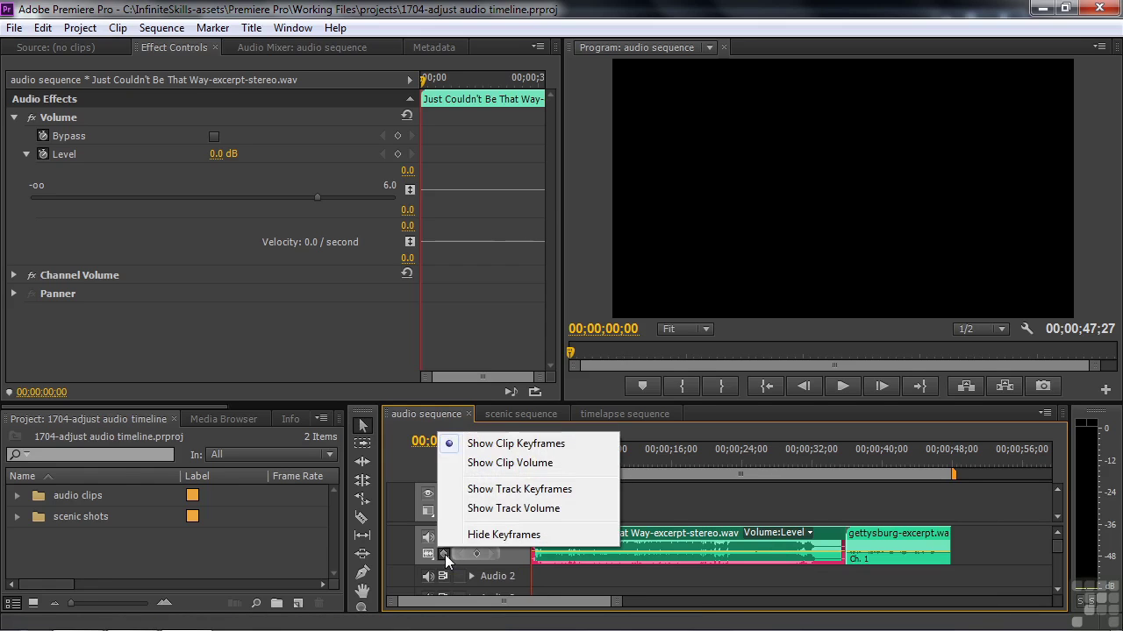
click(504, 463)
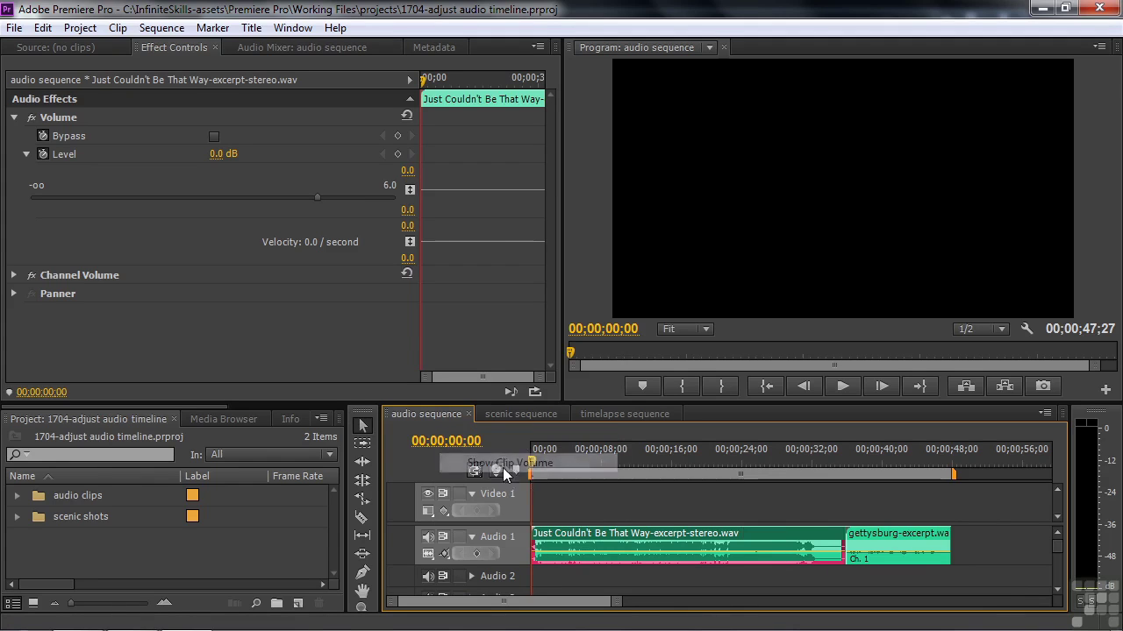
click(444, 555)
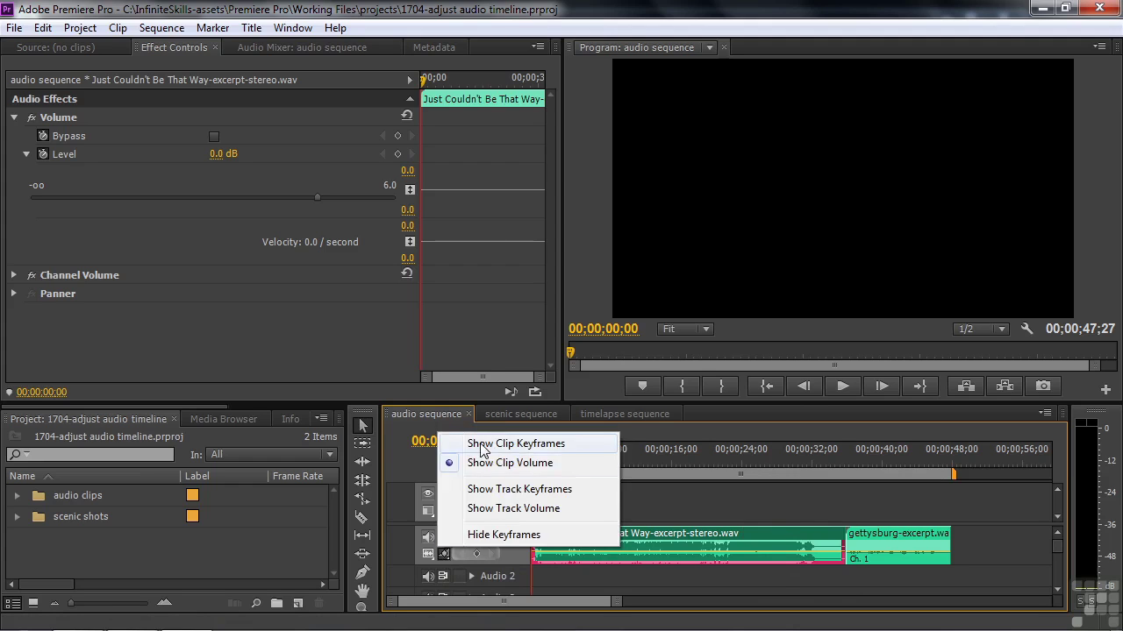
click(481, 450)
click(445, 556)
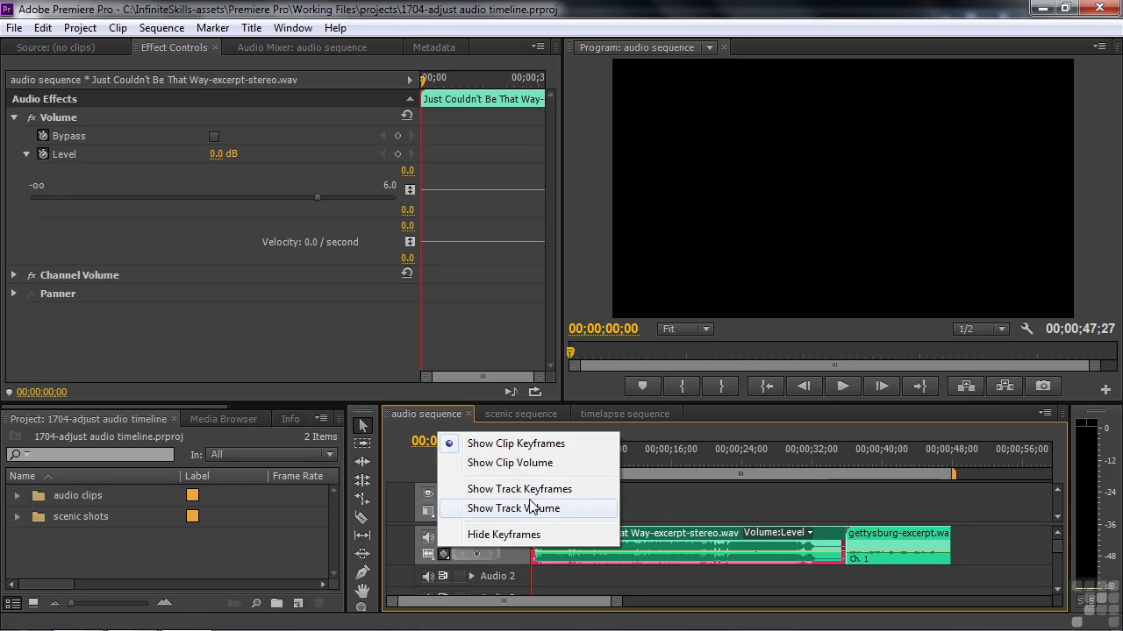
click(494, 454)
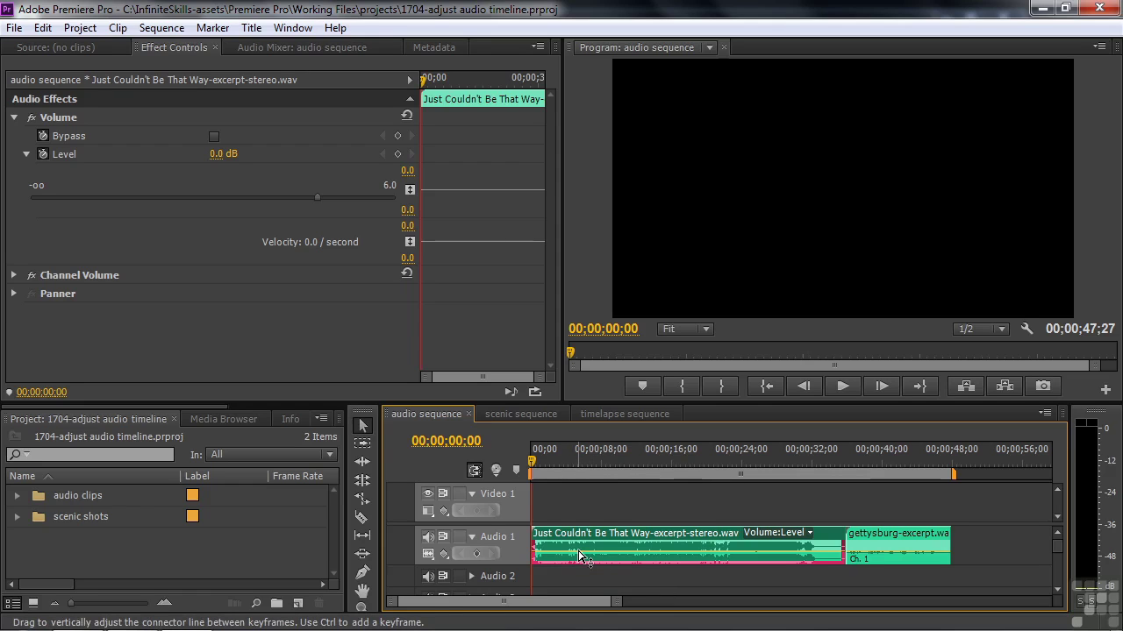
- Lower the music clip's volume line on Audio 1 to about -11.6 dB
mouse_move(580, 556)
mouse_down()
mouse_move(580, 531)
mouse_move(579, 564)
mouse_move(579, 531)
mouse_move(580, 558)
mouse_move(580, 545)
mouse_up()
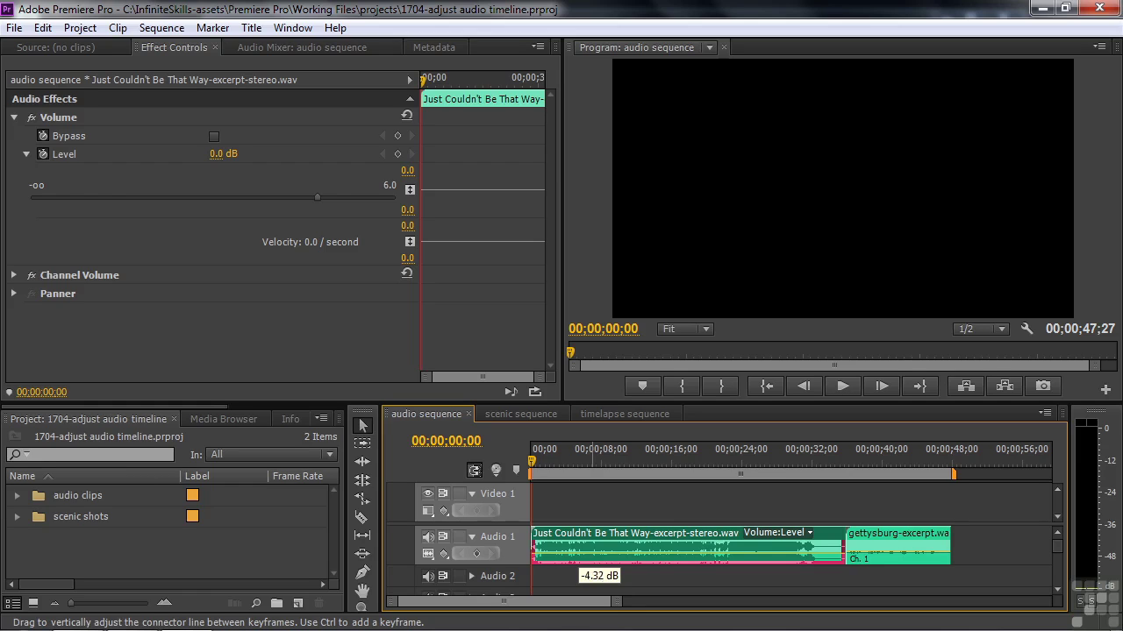
drag(580, 547, 580, 551)
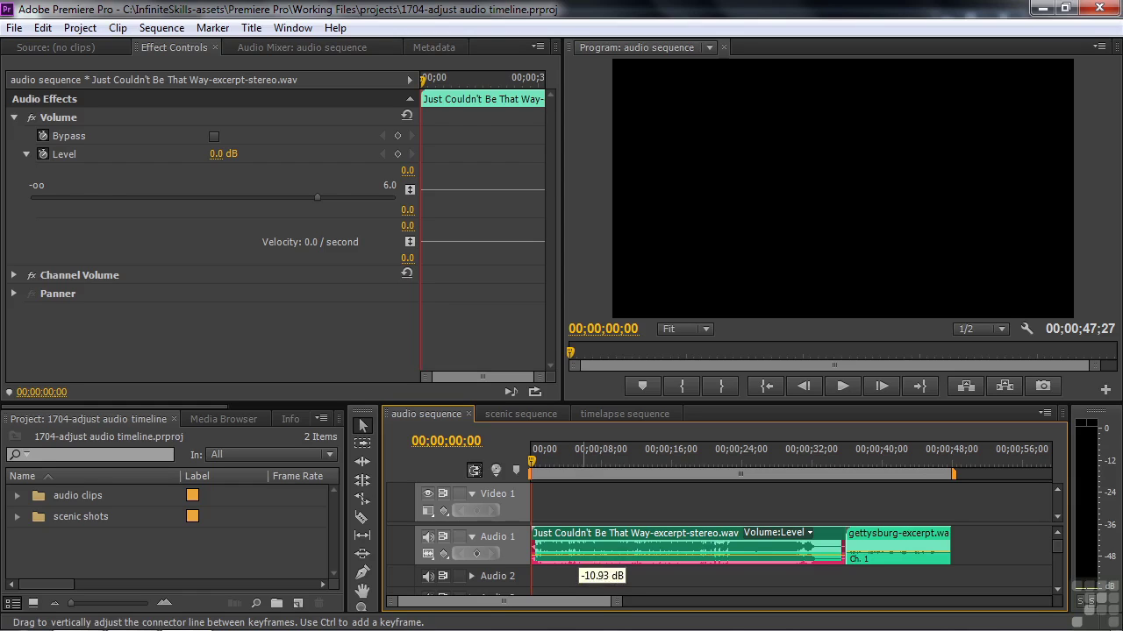
drag(580, 552, 577, 557)
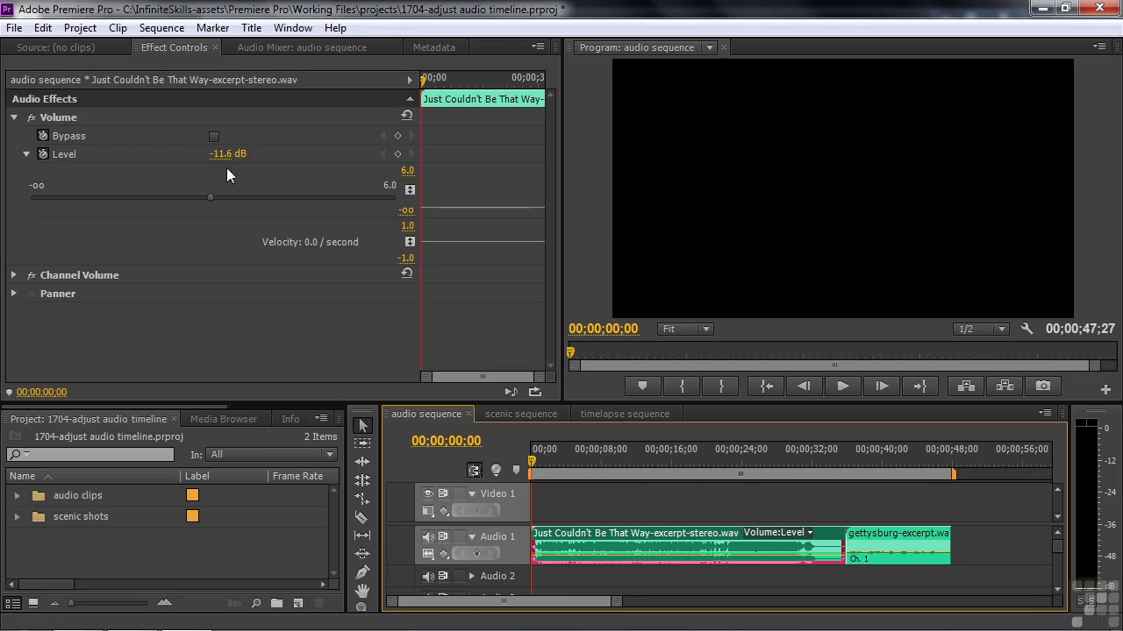
- Play part of the music clip and part of the gettysburg-excerpt clip to compare their loudness
key(space)
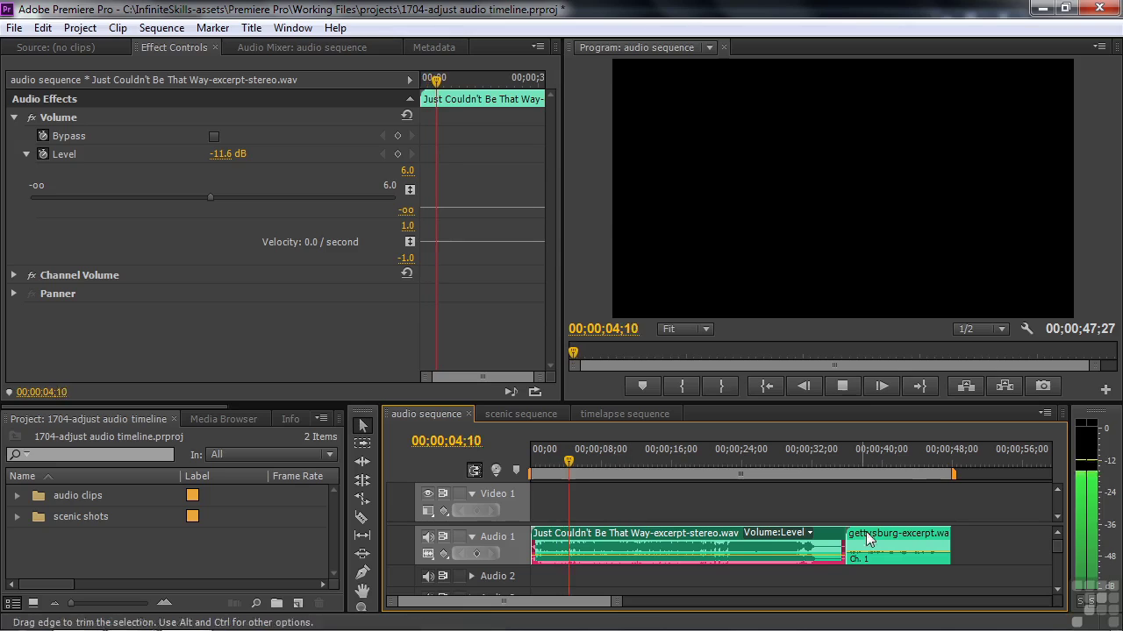
key(space)
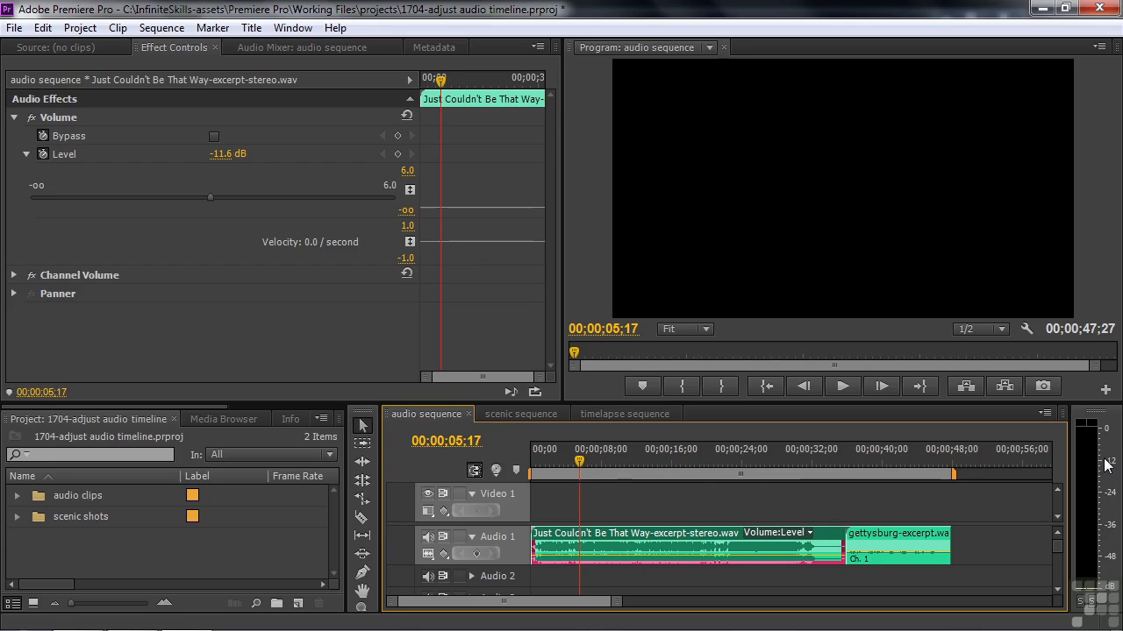
drag(579, 463, 860, 474)
key(space)
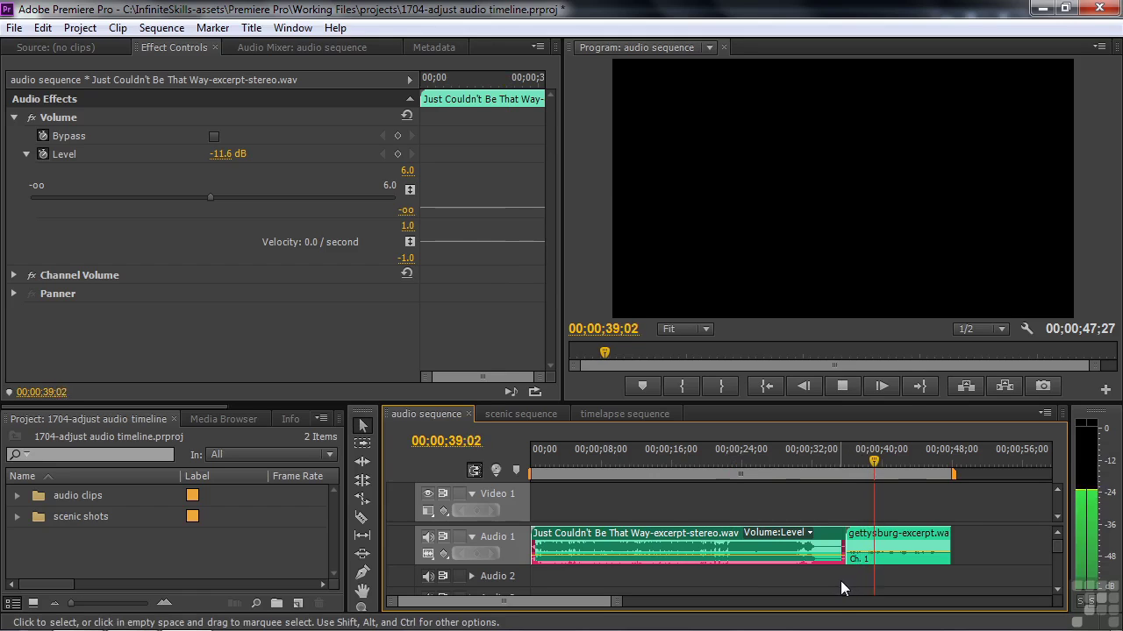
key(space)
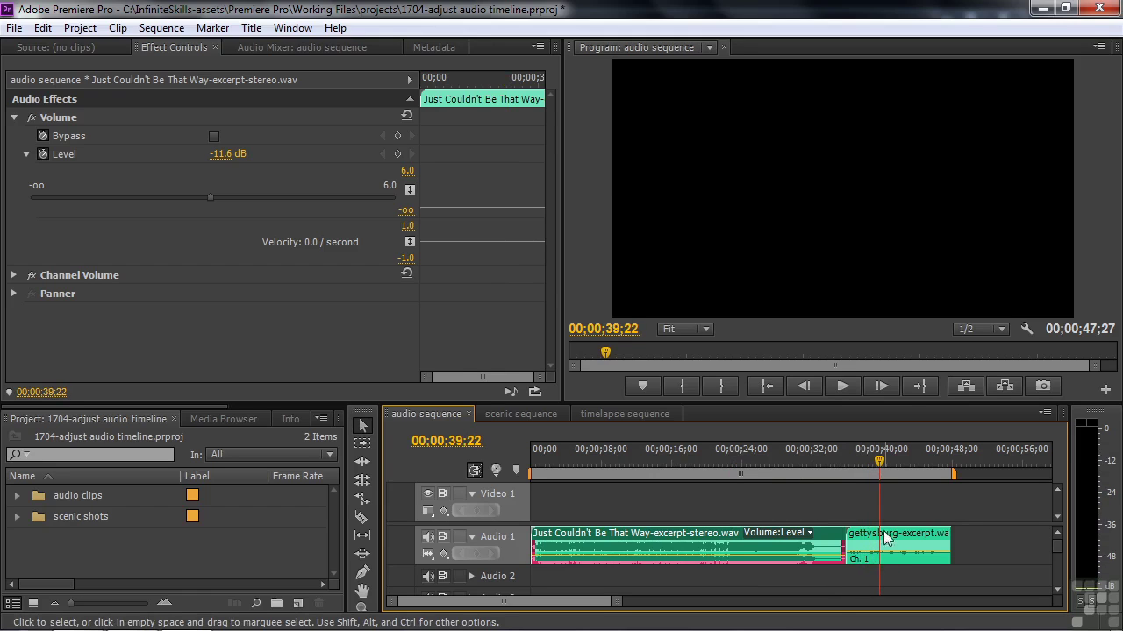
- Raise the gettysburg-excerpt clip's volume line to 6.0 dB with its Volume Level settings expanded
click(871, 541)
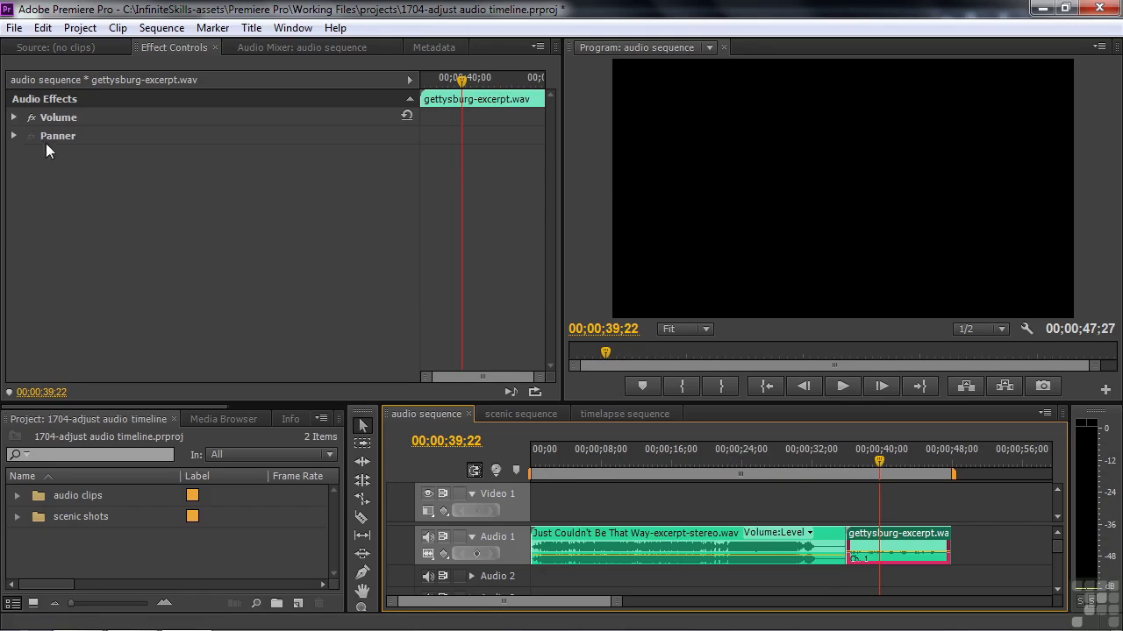
click(14, 118)
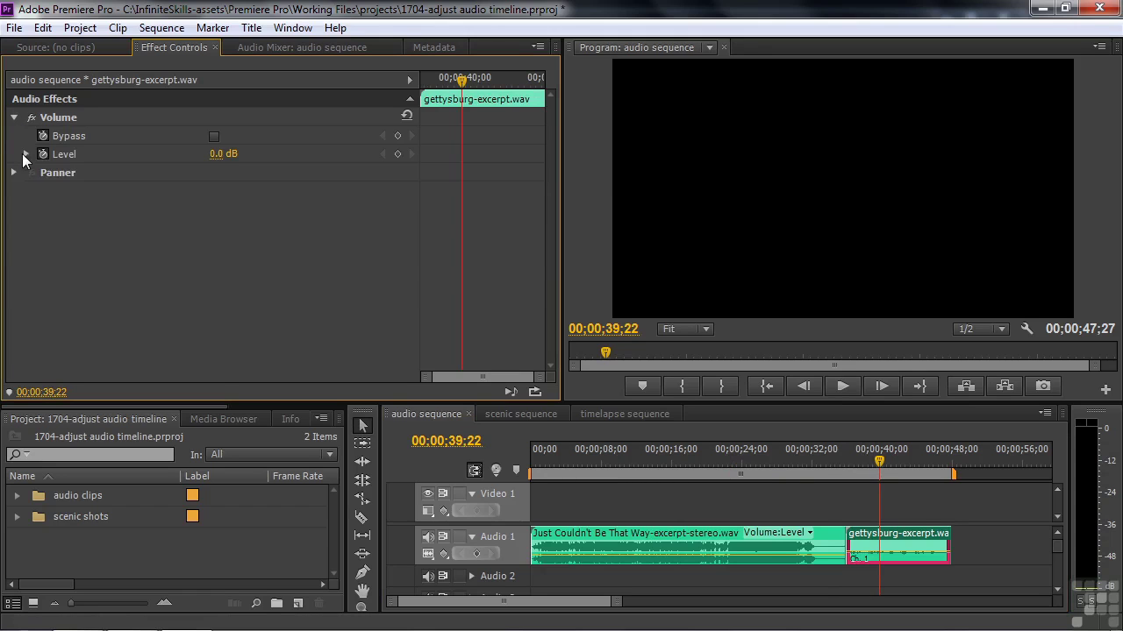
click(25, 155)
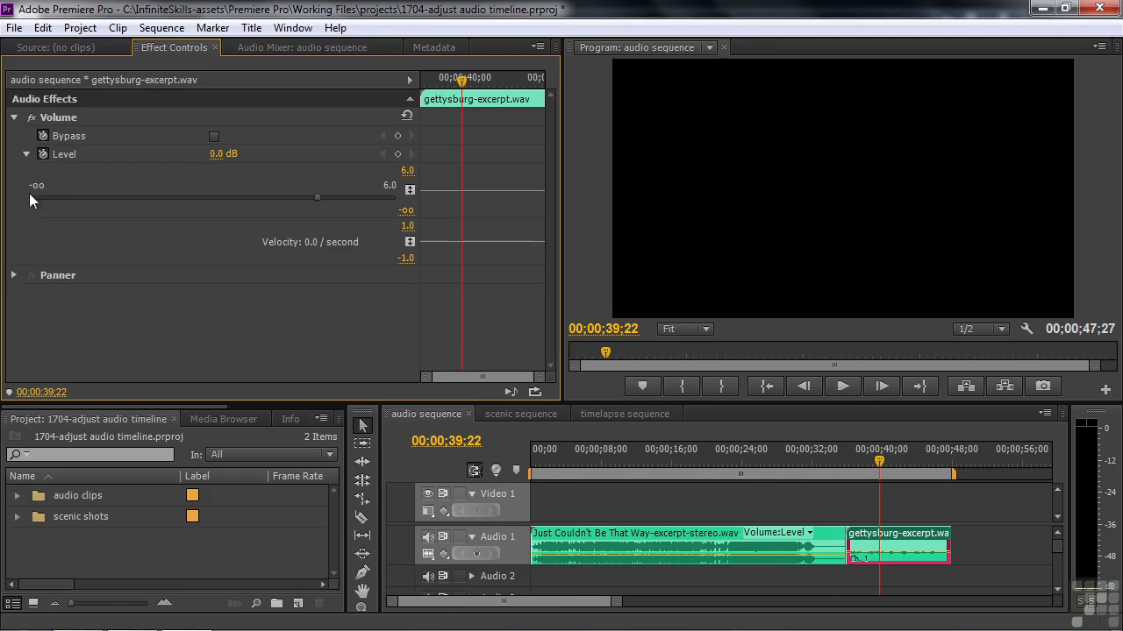
click(901, 558)
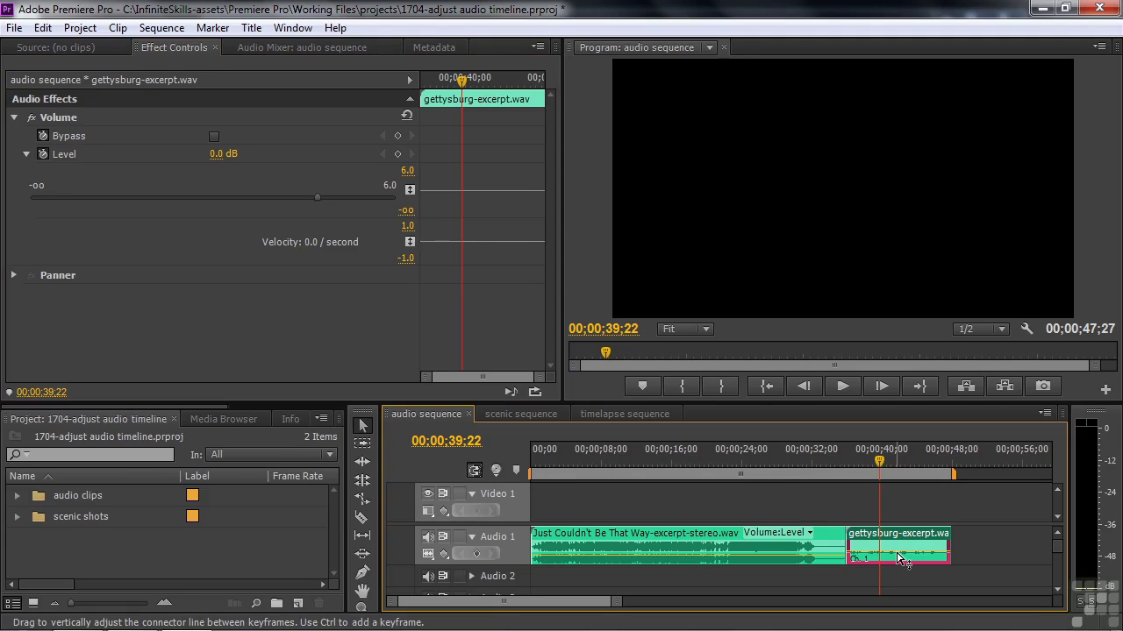
drag(901, 558, 896, 515)
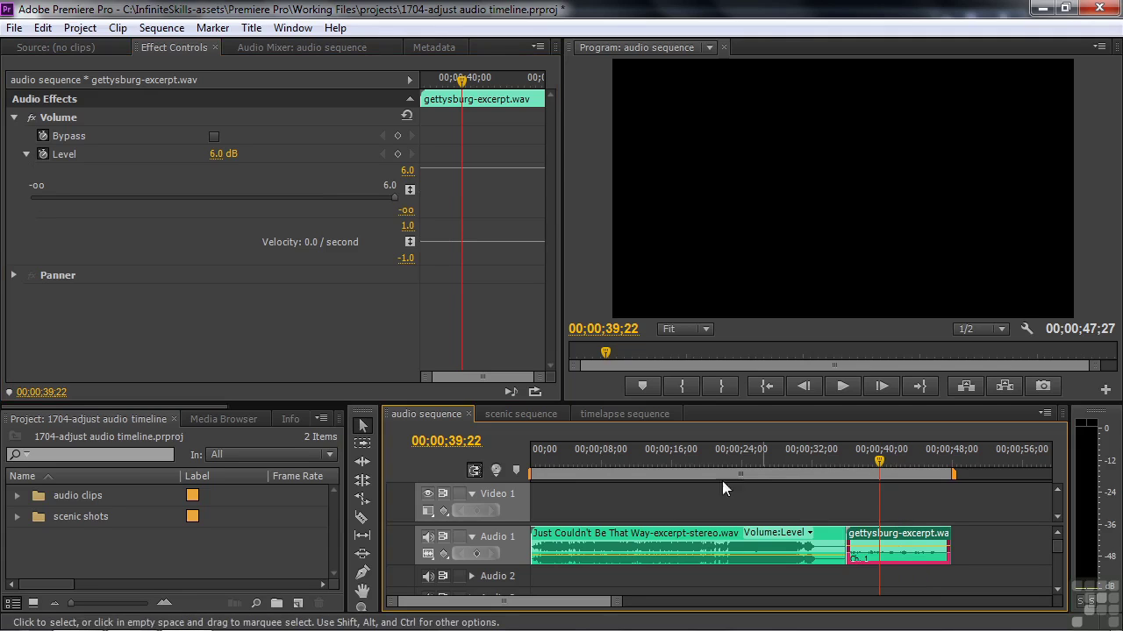
- Boost the gettysburg-excerpt clip's audio gain with Adjust Gain by, and play the clip to check its loudness
right_click(901, 547)
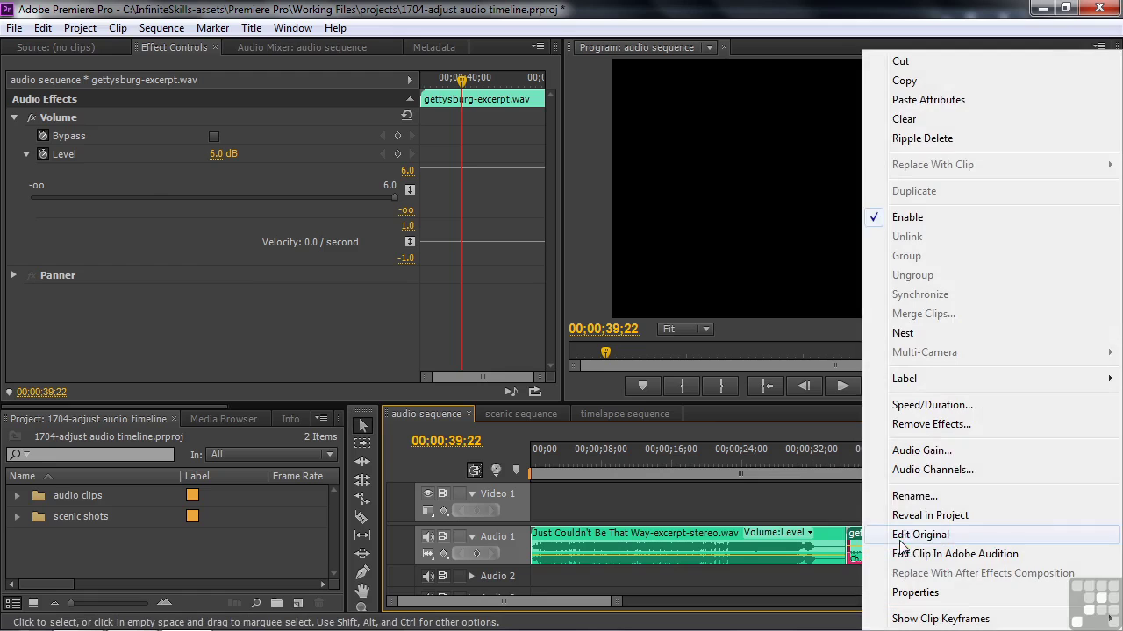
click(921, 449)
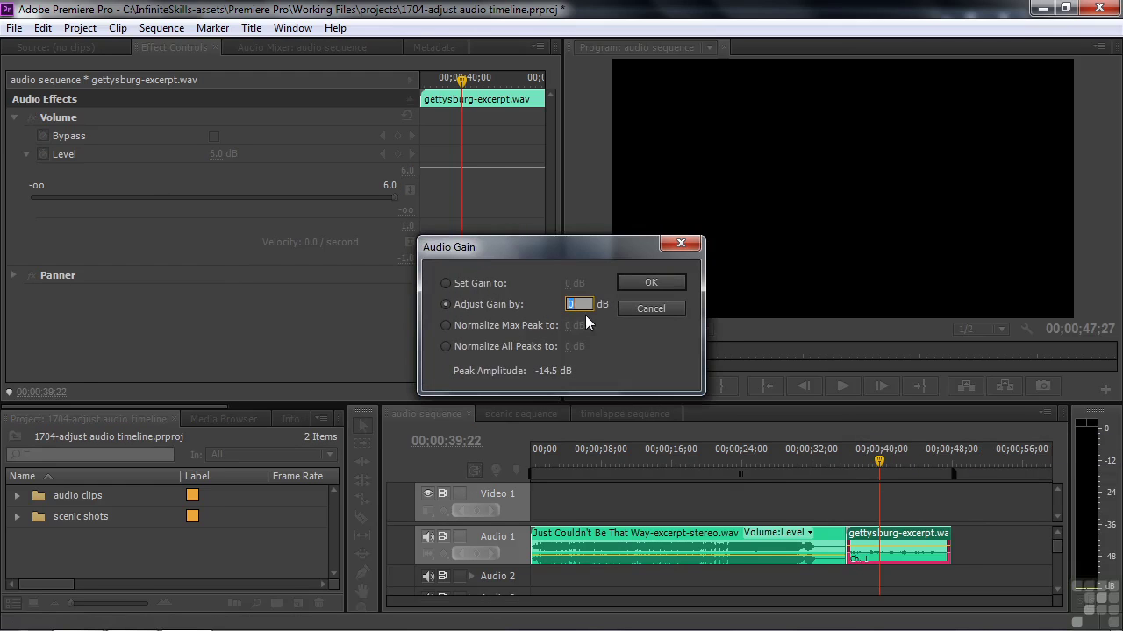
click(652, 287)
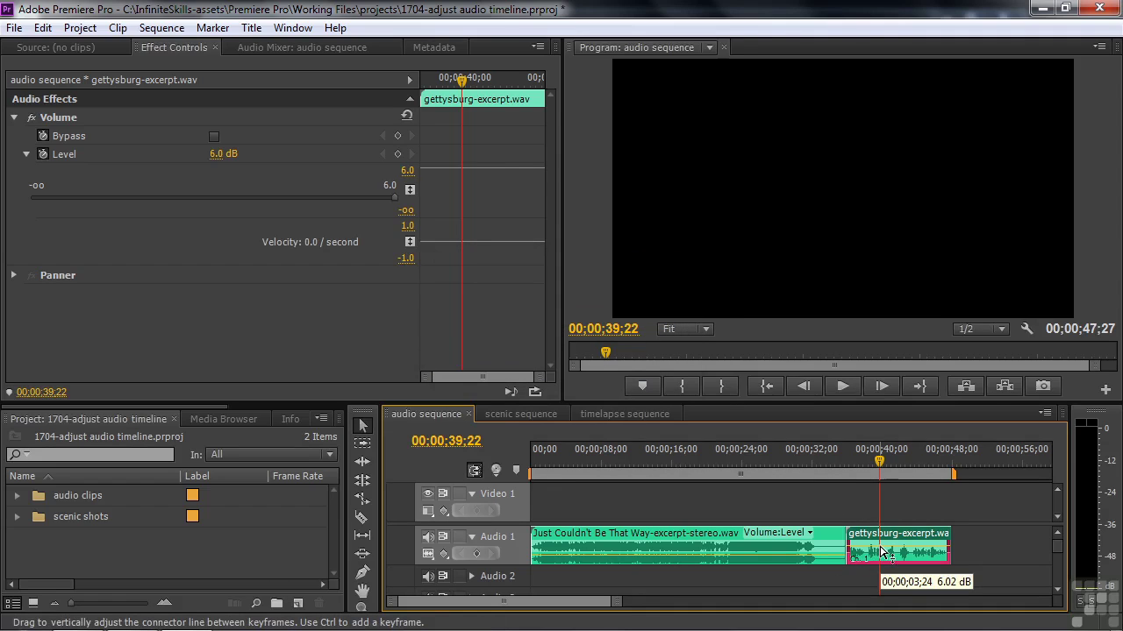
key(space)
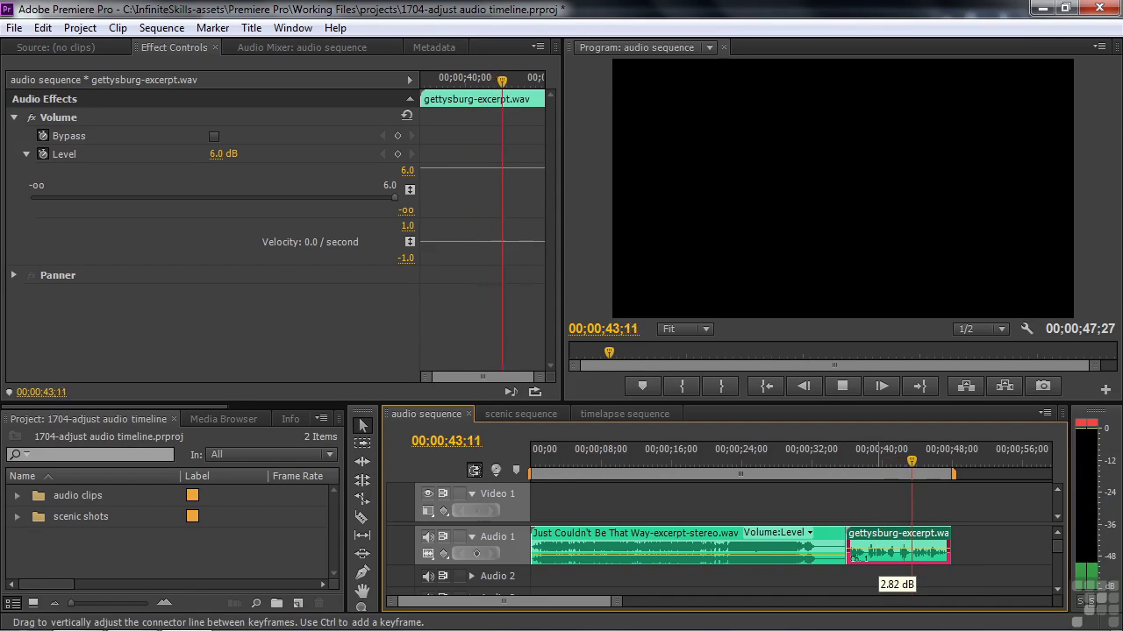
- Lower the gettysburg-excerpt clip's volume line to 0.6 dB and replay part of the clip to check its loudness
key(space)
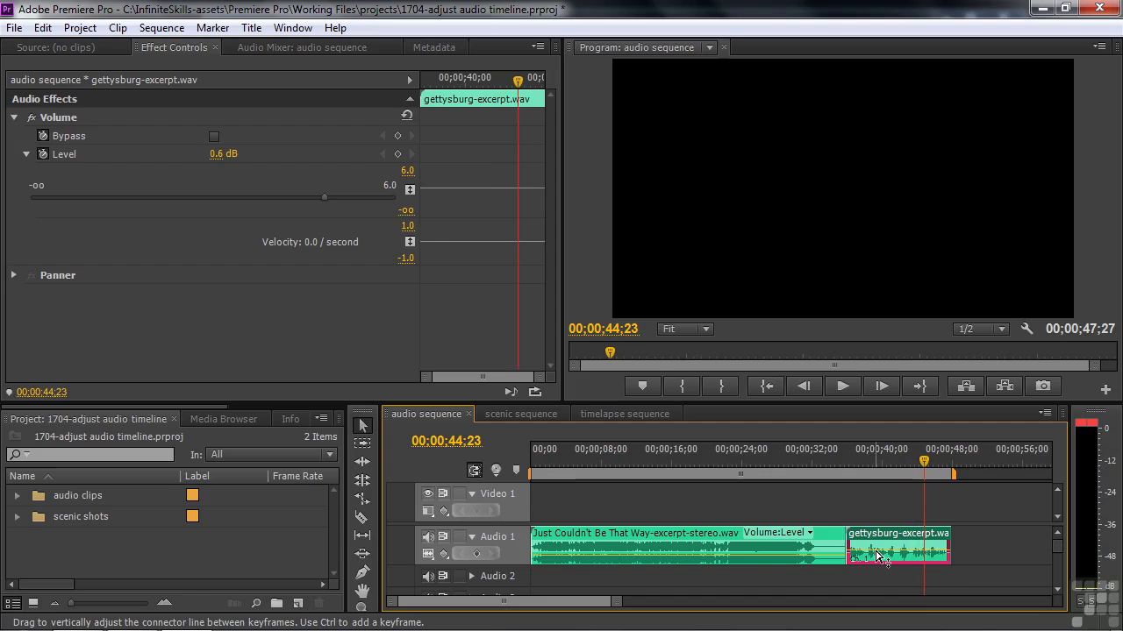
drag(925, 458, 876, 469)
key(space)
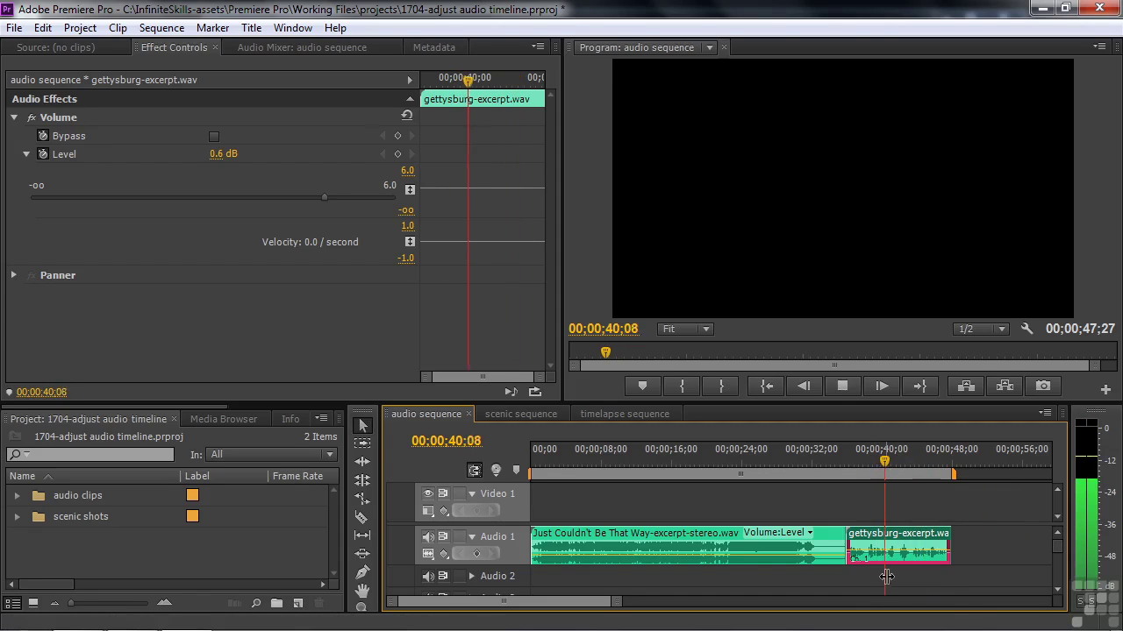
key(space)
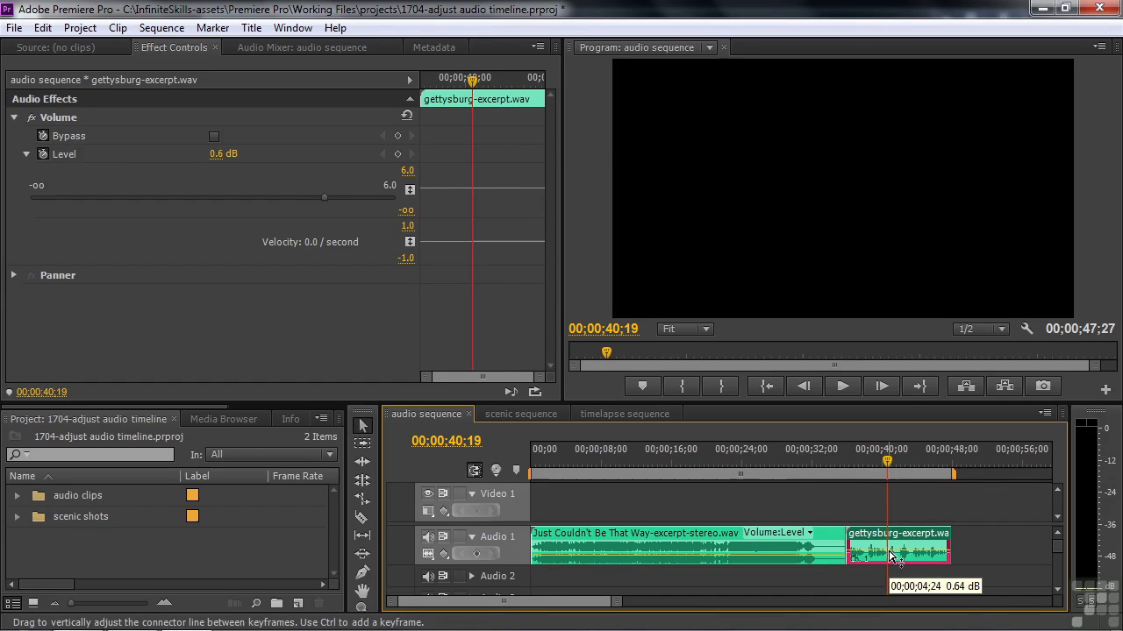
- Open the scenic sequence and expand the Audio 2 track to show the scenic-music clip's waveform and volume line
click(517, 414)
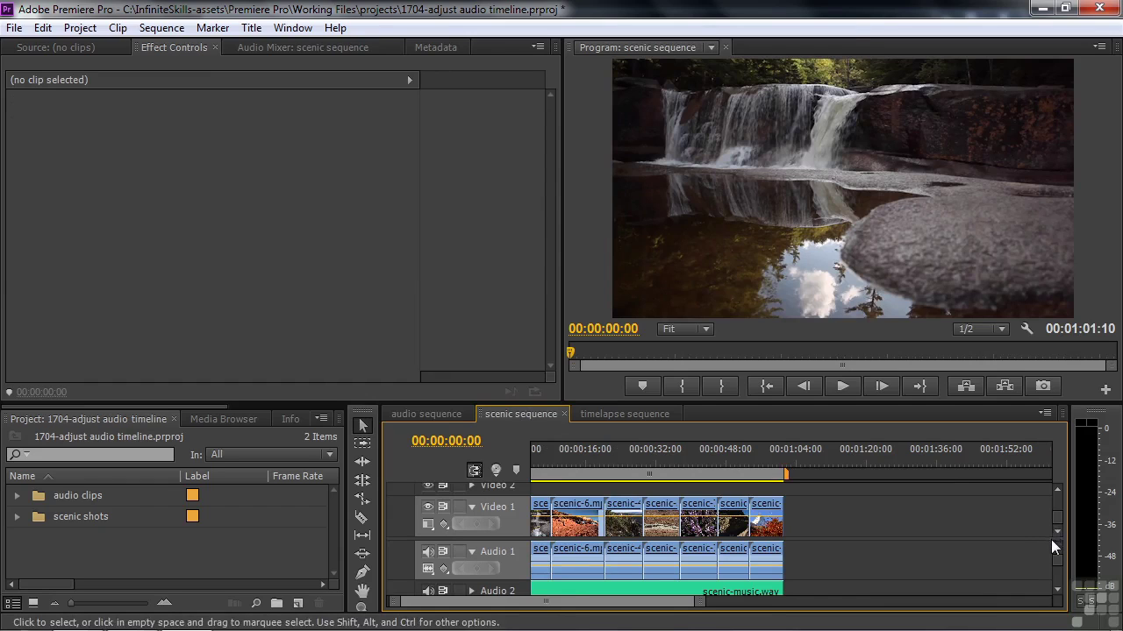
drag(1056, 542, 1053, 484)
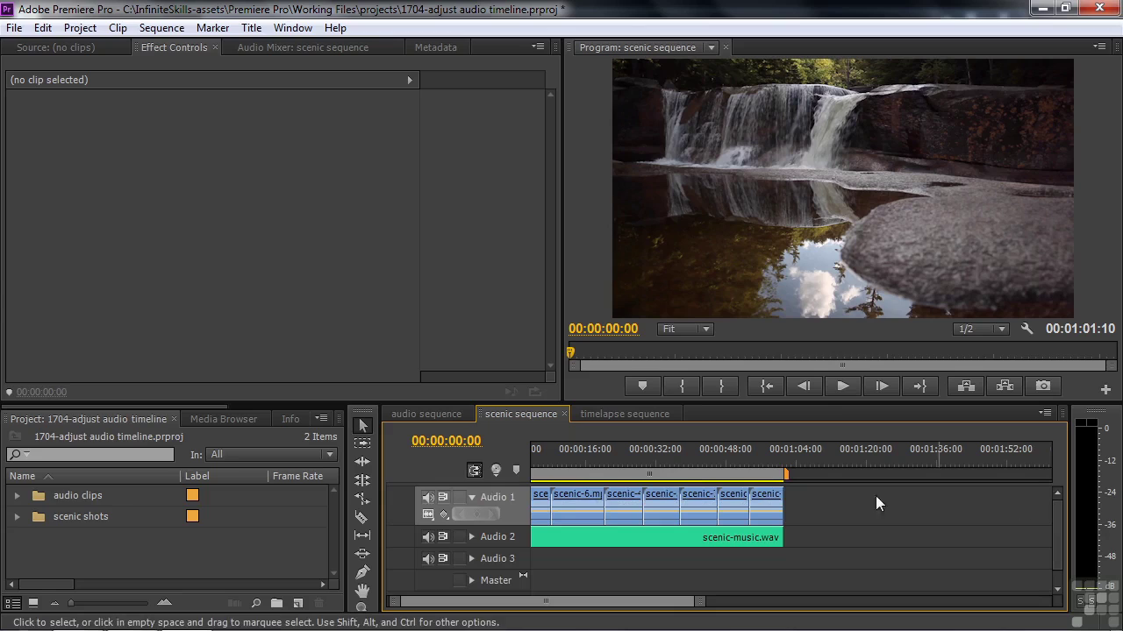
click(472, 499)
click(471, 497)
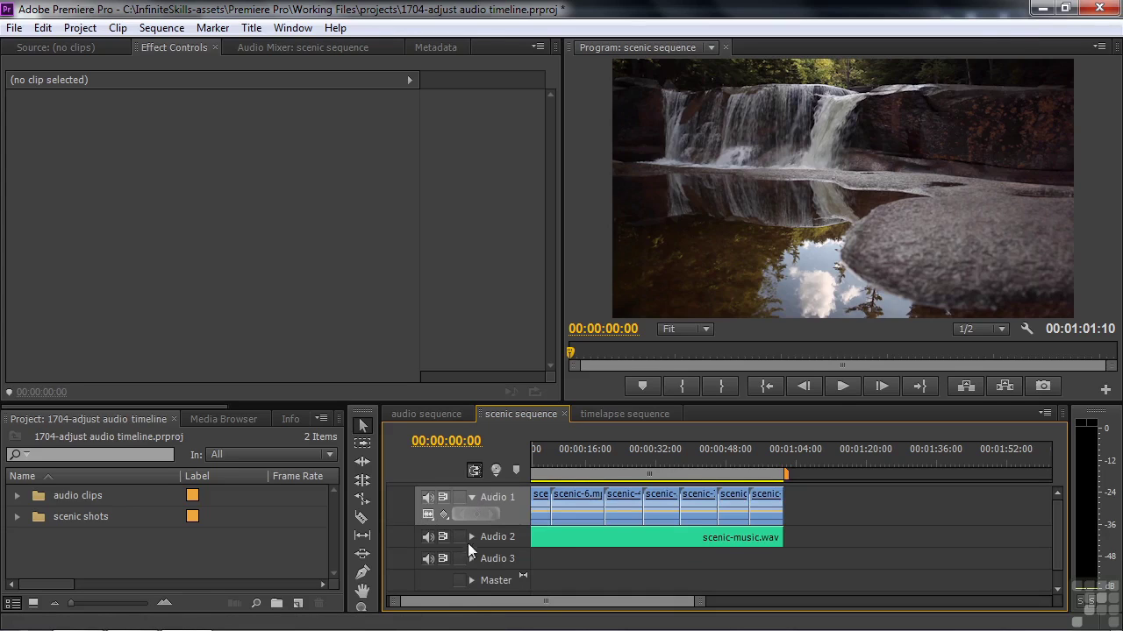
click(473, 537)
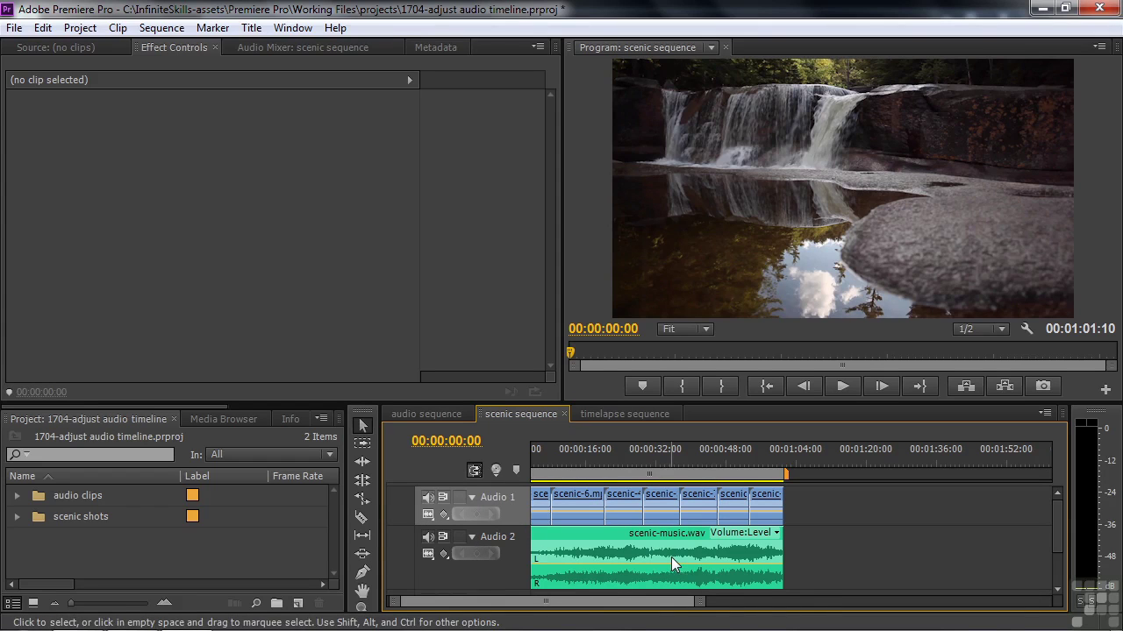
- Increase the Audio 2 track's height and adjust the audio track layout to give the scenic-music waveform more room
drag(1057, 535, 1058, 545)
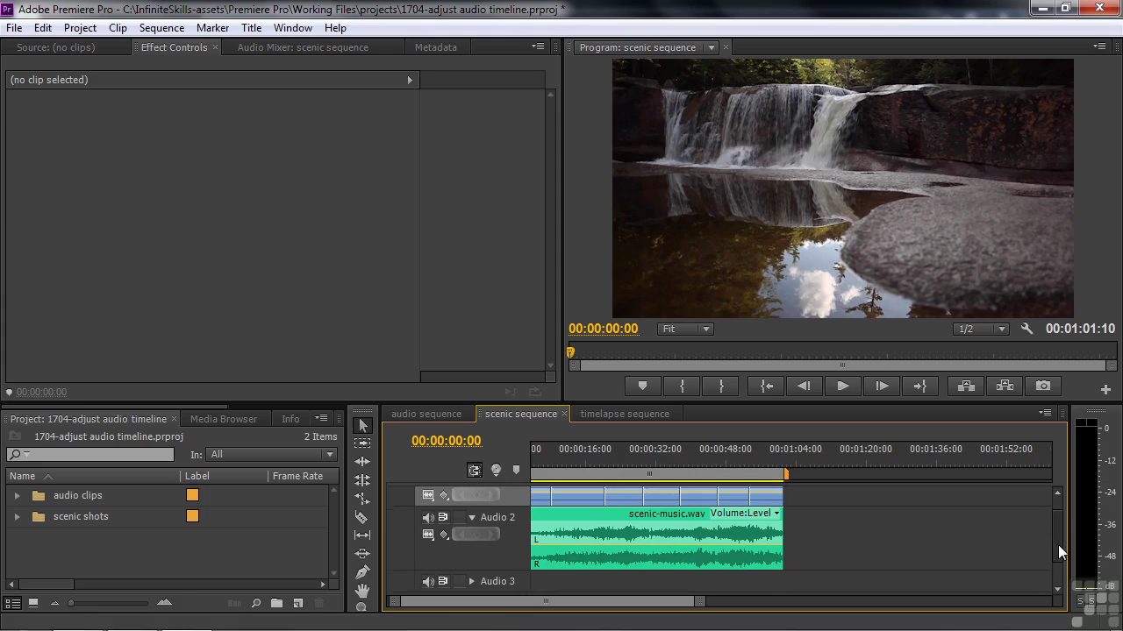
drag(504, 572, 511, 593)
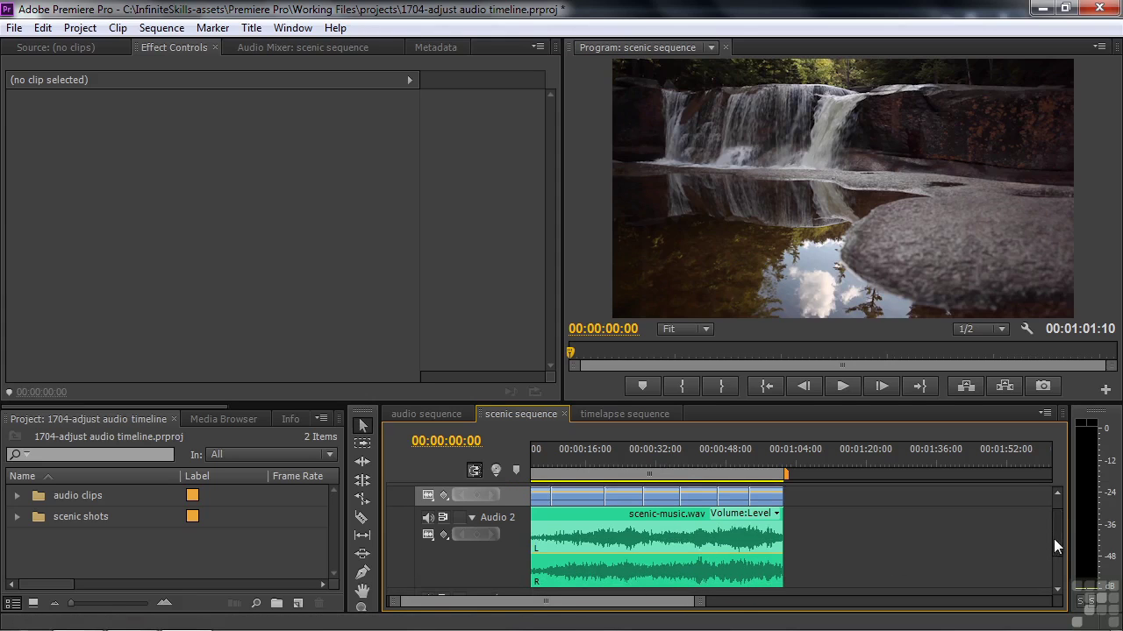
drag(1053, 539, 1054, 505)
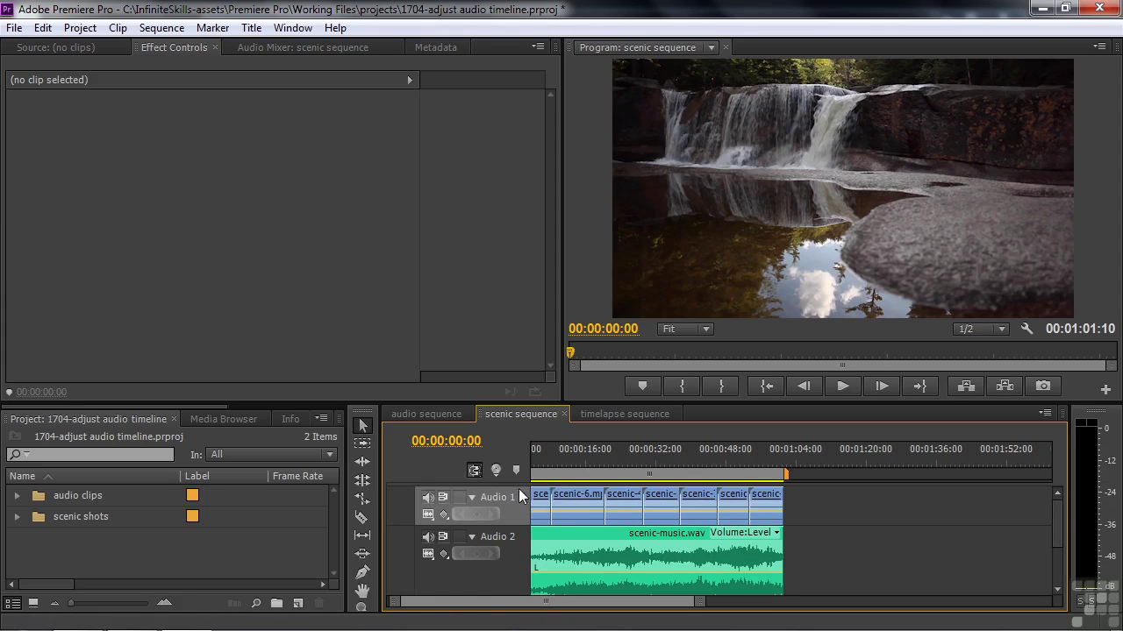
drag(514, 484, 511, 472)
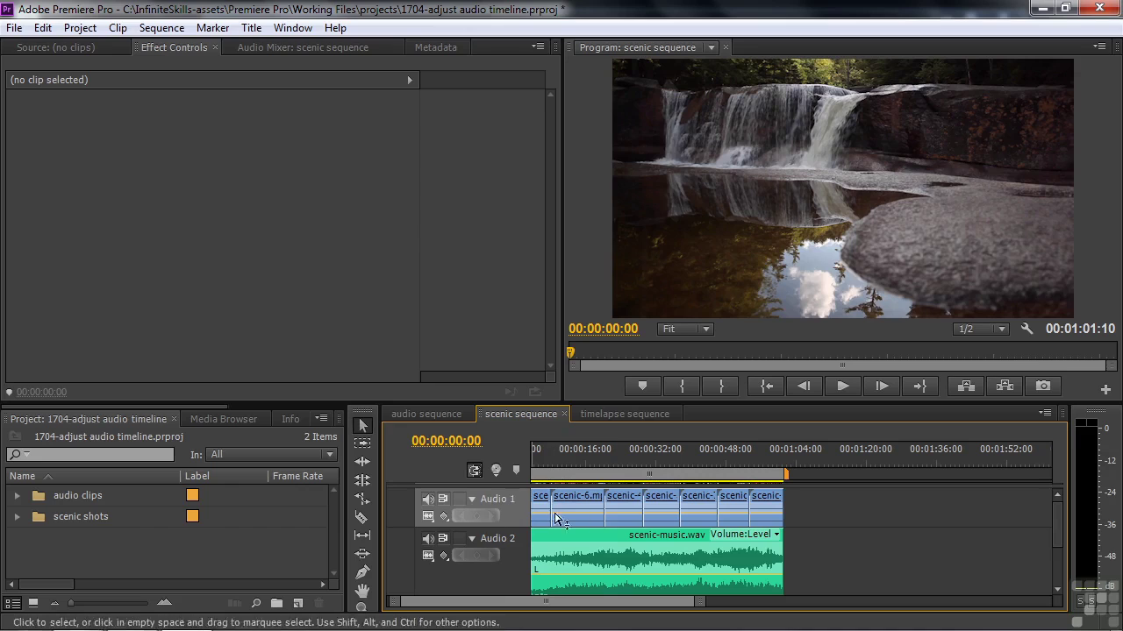
mouse_move(513, 524)
mouse_down()
mouse_move(511, 547)
mouse_move(507, 527)
mouse_up()
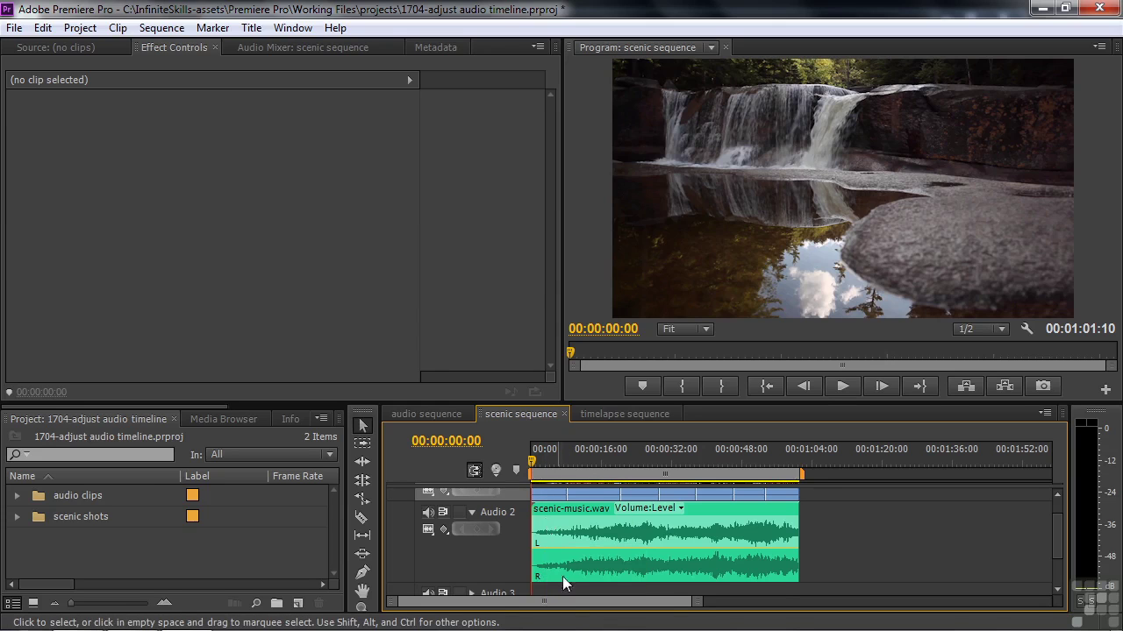
- Preview the opening and create a scenic-music fade-in with a 0.0 dB volume keyframe at 00:00:04:22 and a much lower one at the clip's start
key(space)
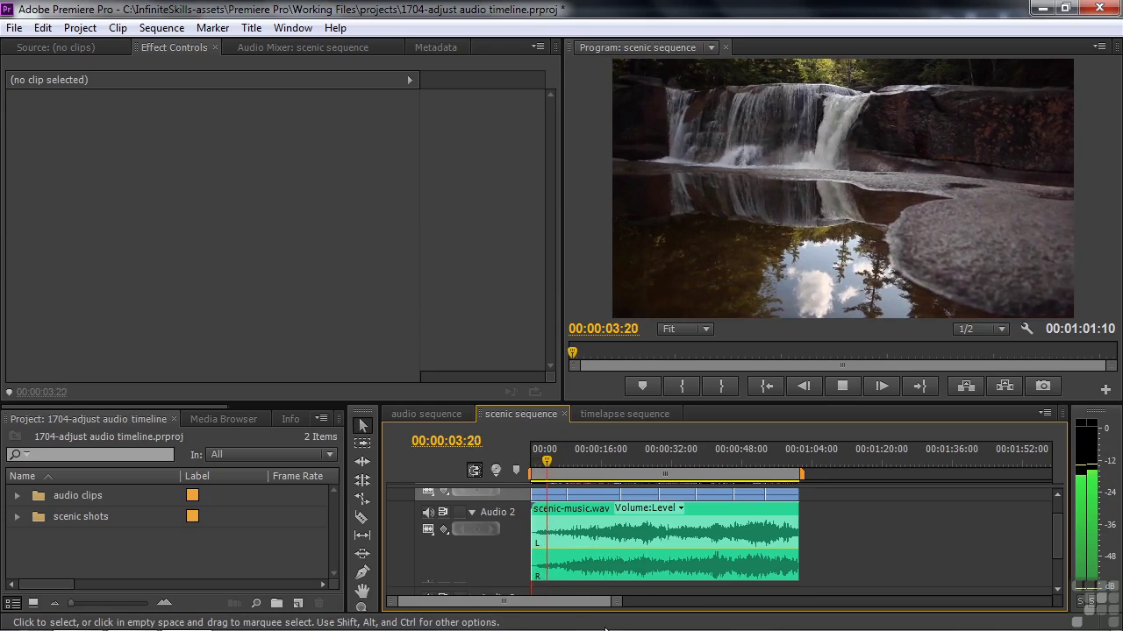
key(space)
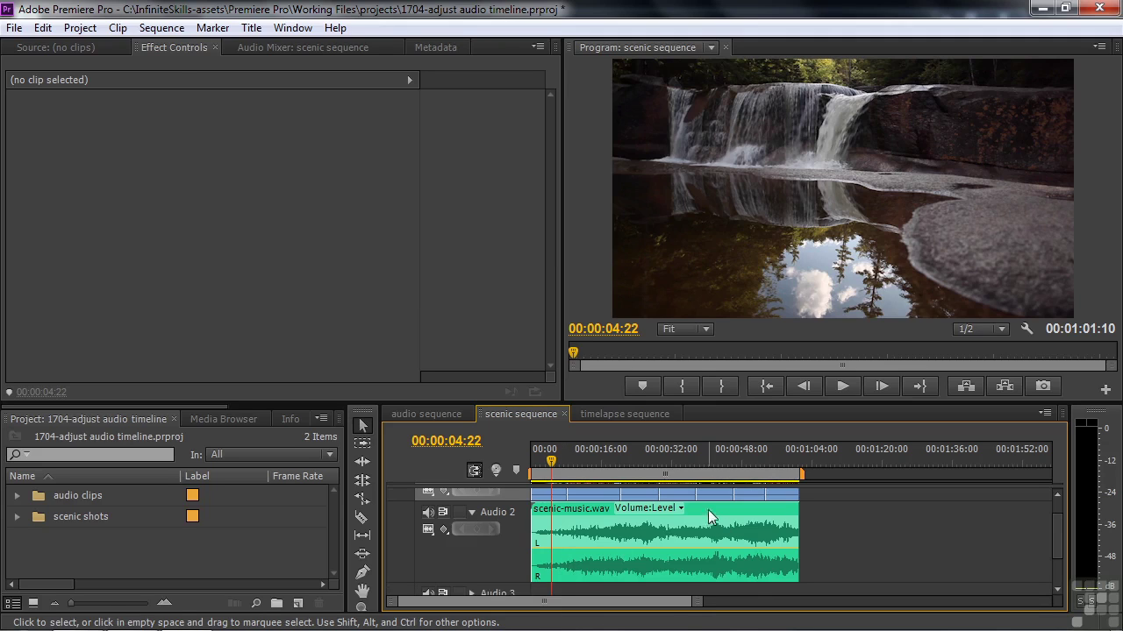
click(548, 535)
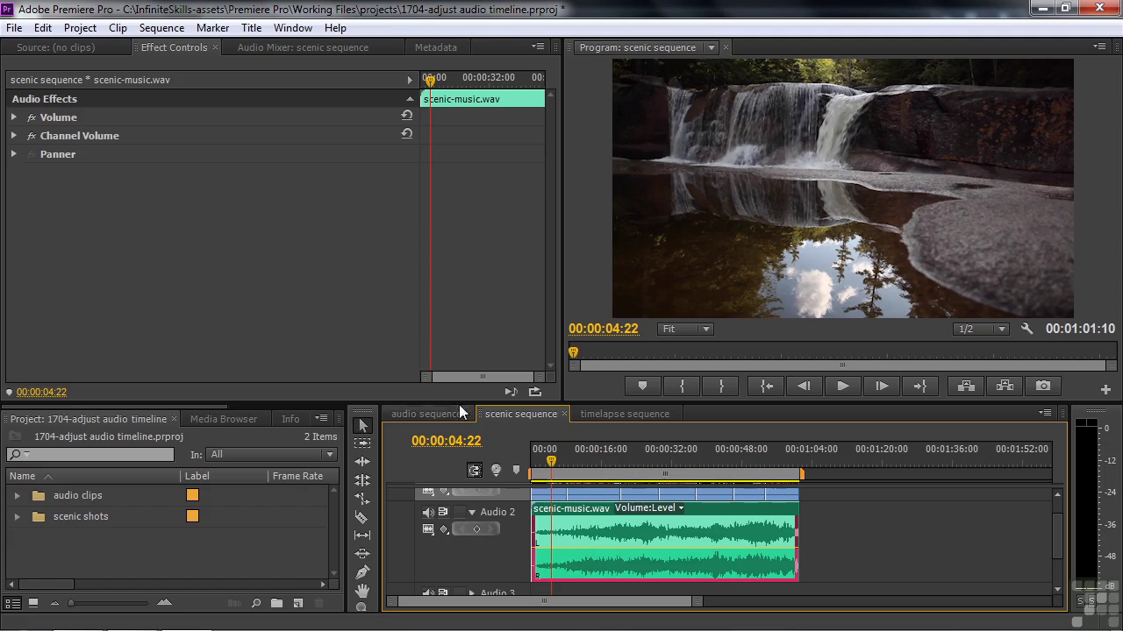
click(14, 119)
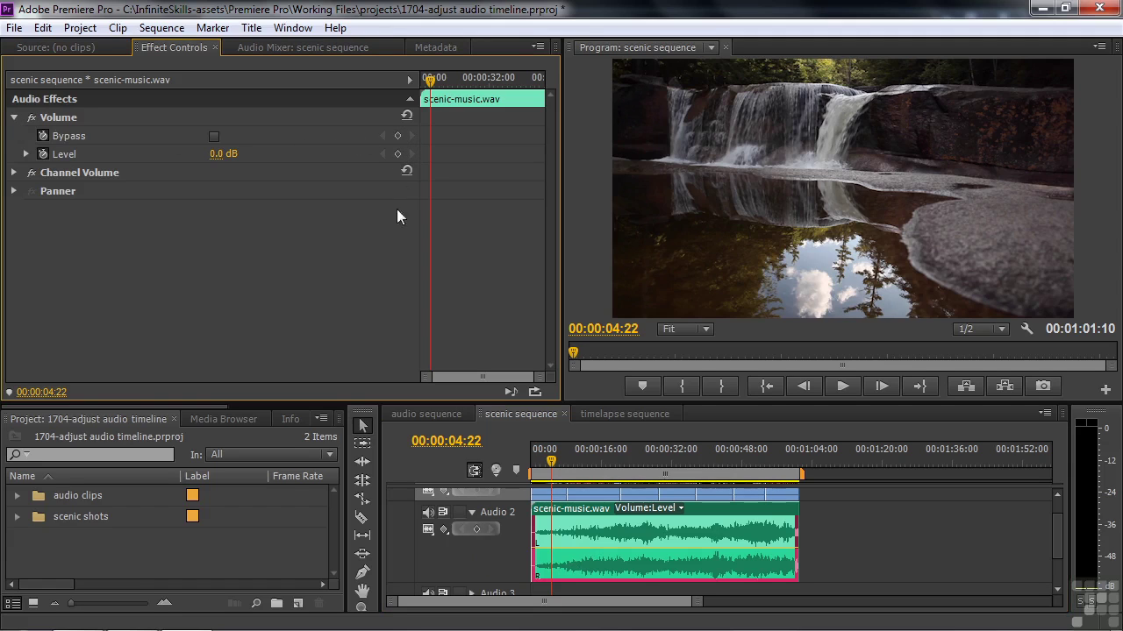
click(478, 531)
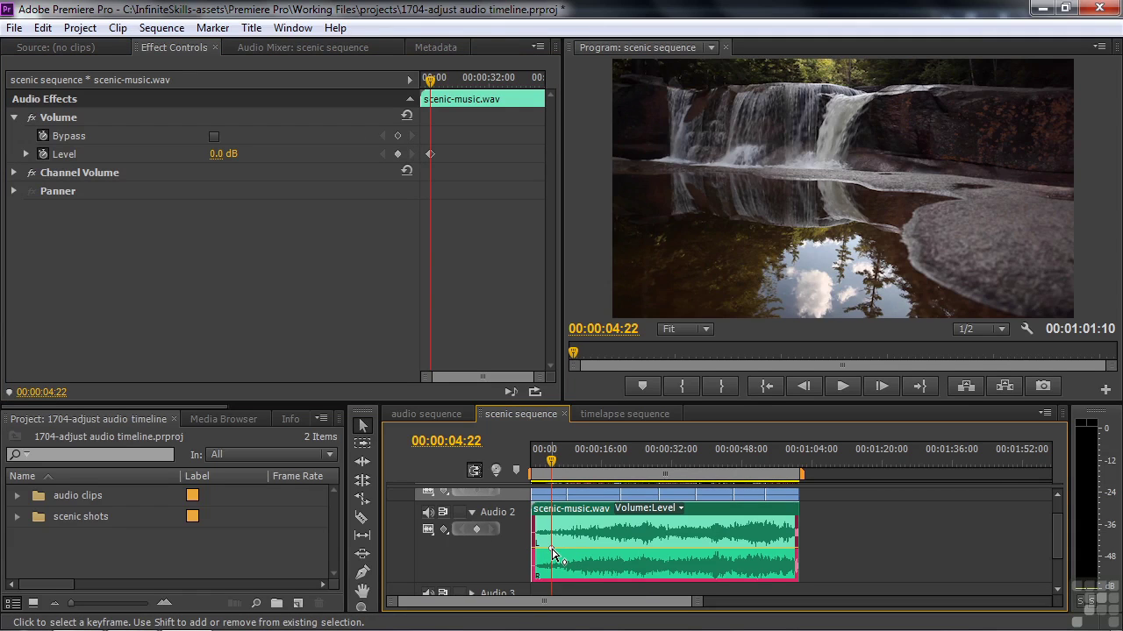
mouse_move(552, 553)
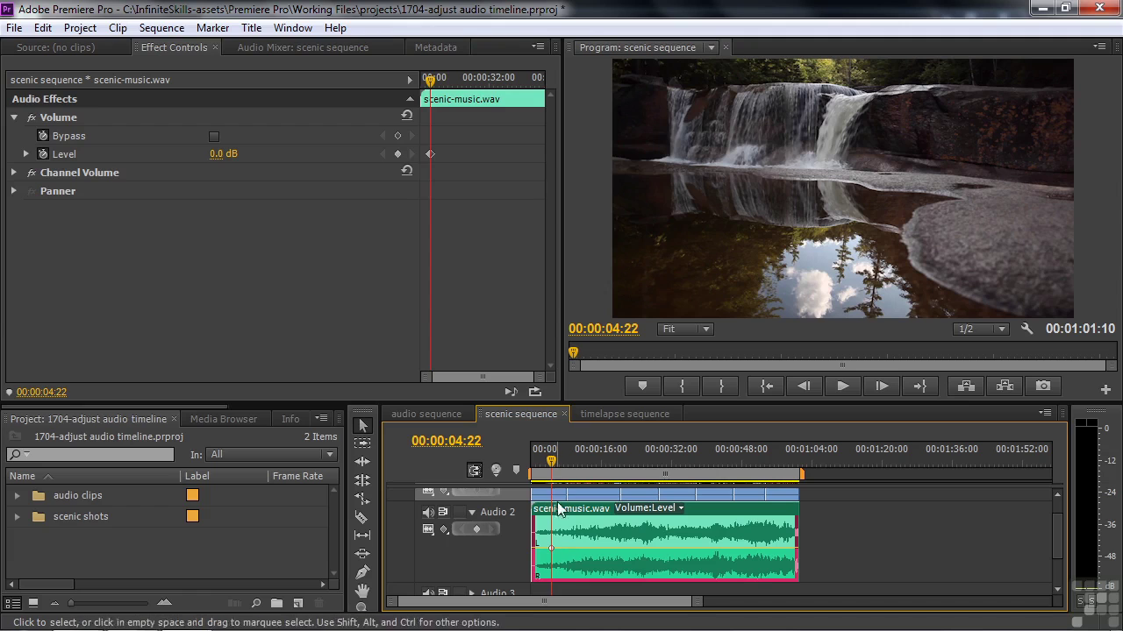
click(542, 462)
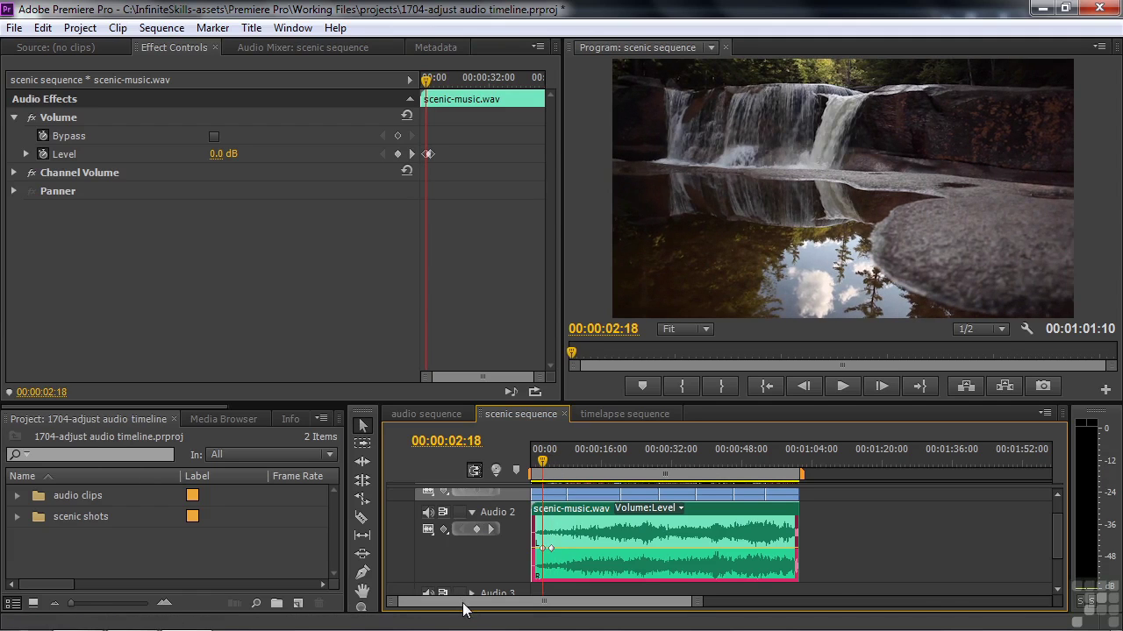
drag(544, 551, 534, 576)
- Play the first seconds of the scenic sequence to check the music's fade-in
drag(540, 462, 532, 465)
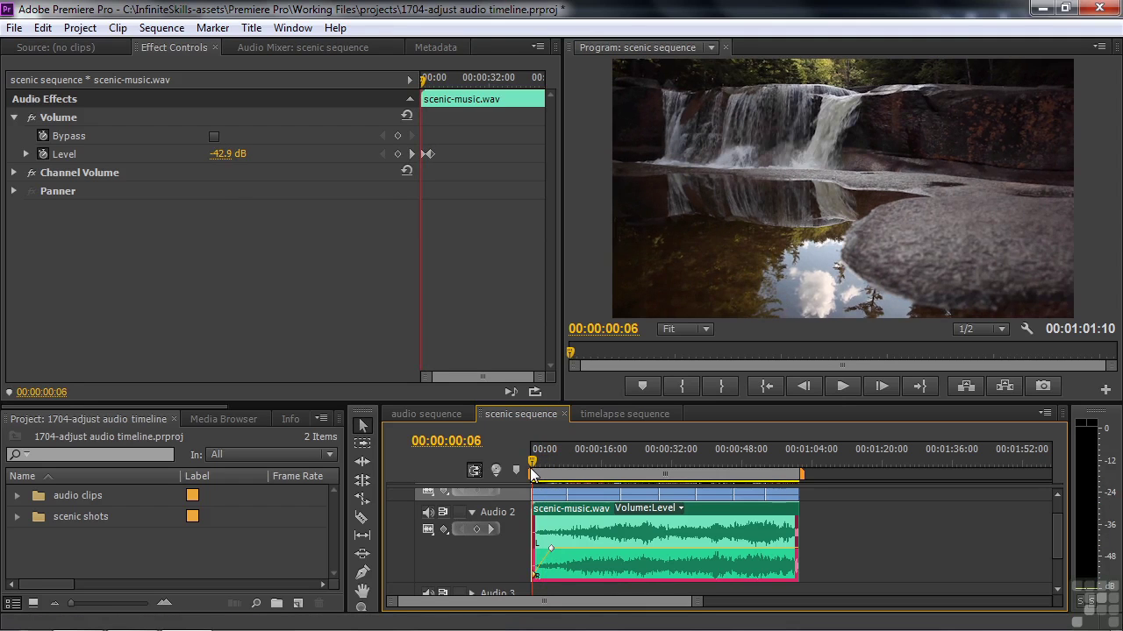
key(space)
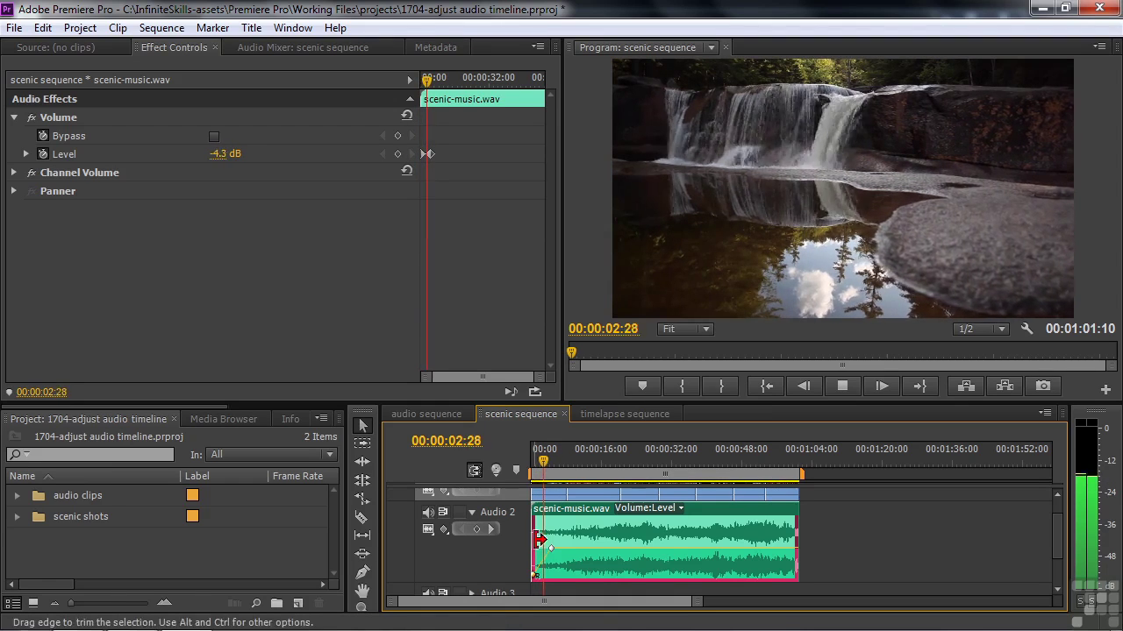
key(space)
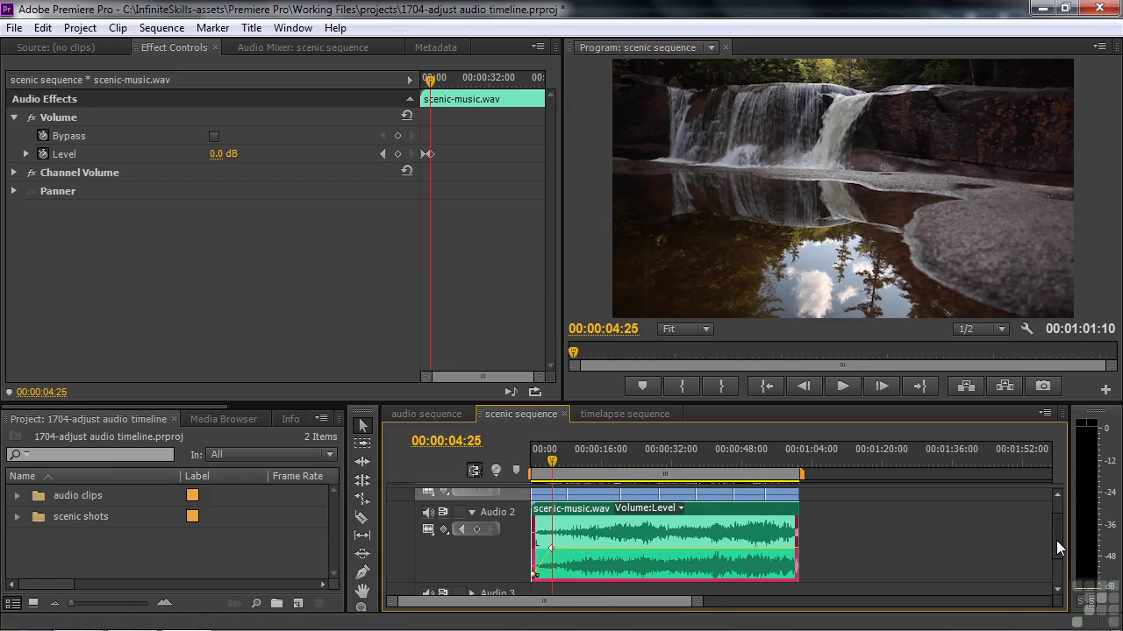
- Increase the Audio 1 track's height to show the left and right channels of the scenic clips' audio
drag(1056, 540, 1052, 508)
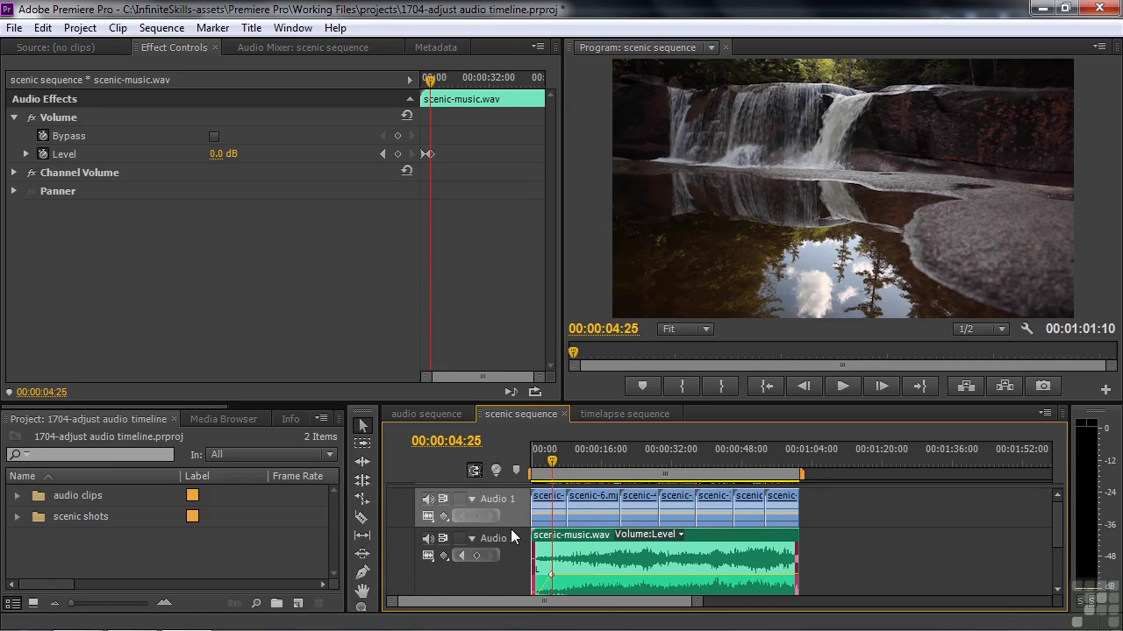
drag(508, 525, 508, 556)
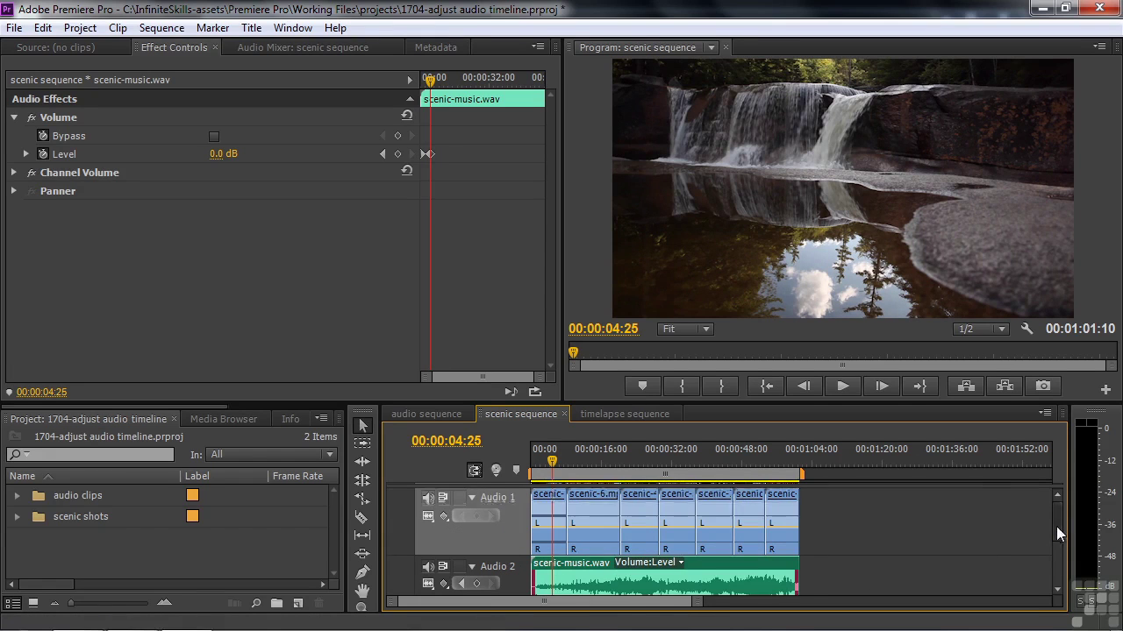
scroll(1056, 526, down, 2)
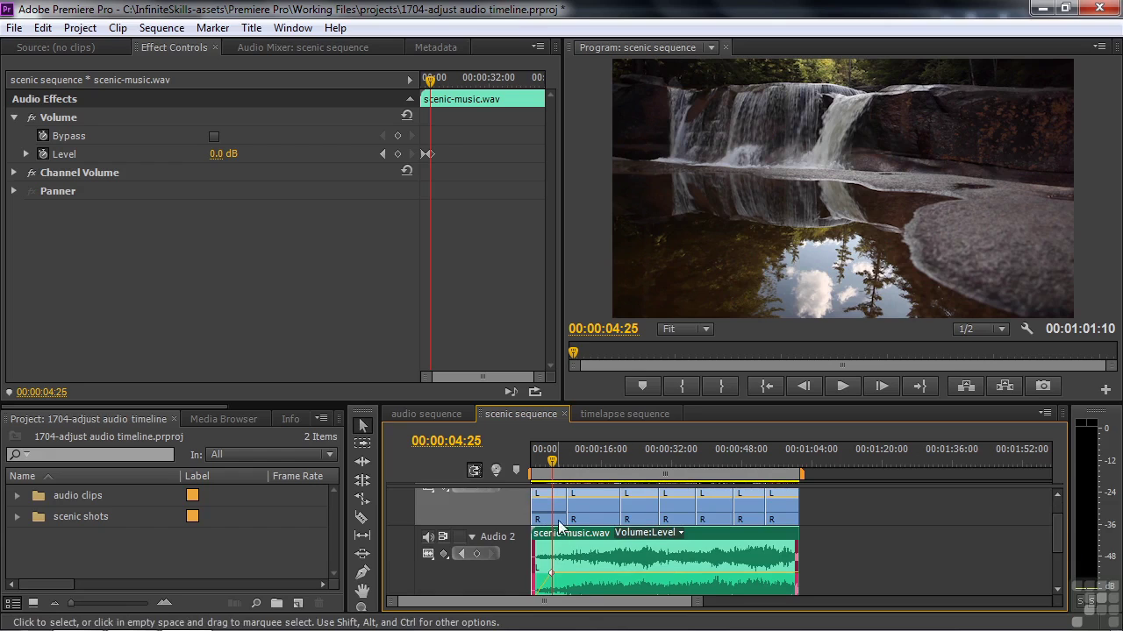
drag(1054, 544, 1054, 530)
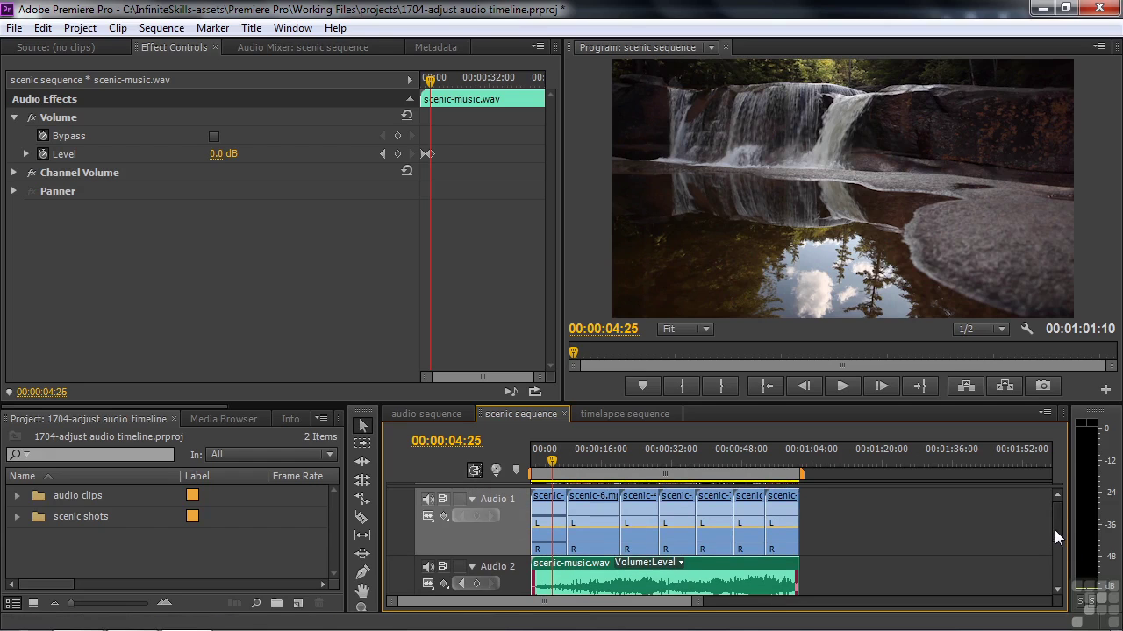
- Fade in the scenic-3.mp4 clip's audio on Audio 1 with a volume keyframe at 00:00:04:25 and a lowered one at the clip's start
click(554, 534)
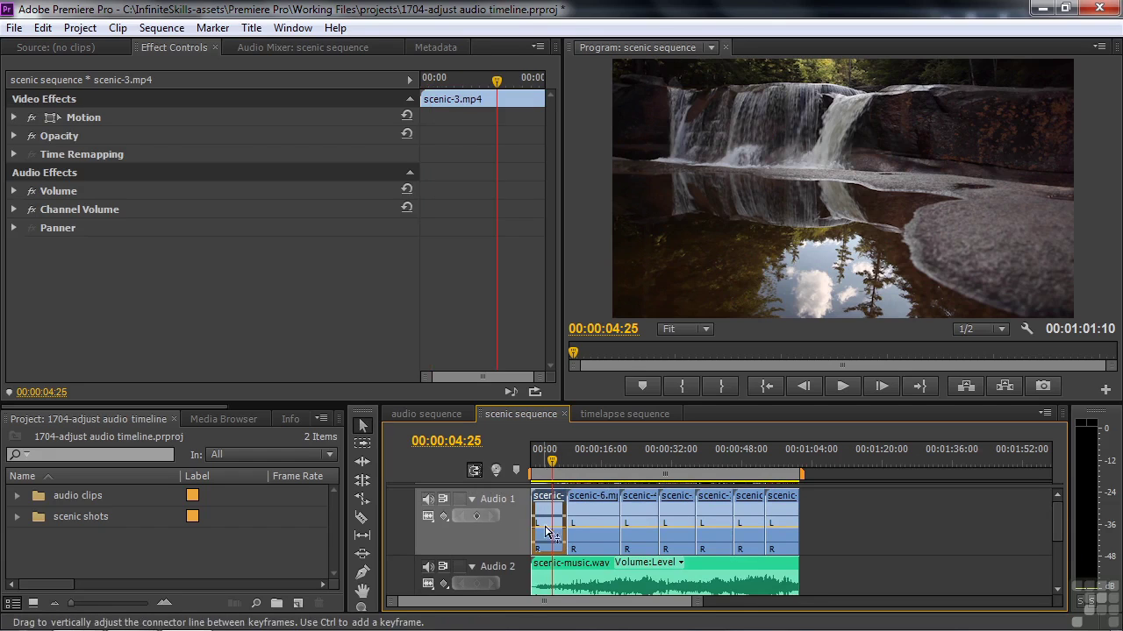
click(477, 518)
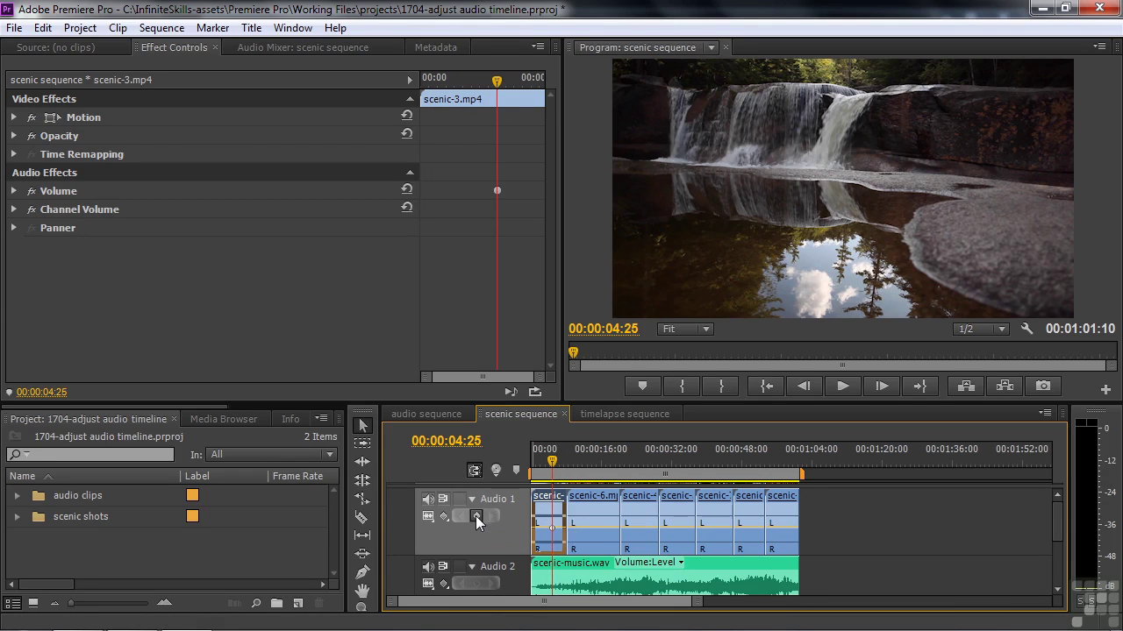
click(546, 461)
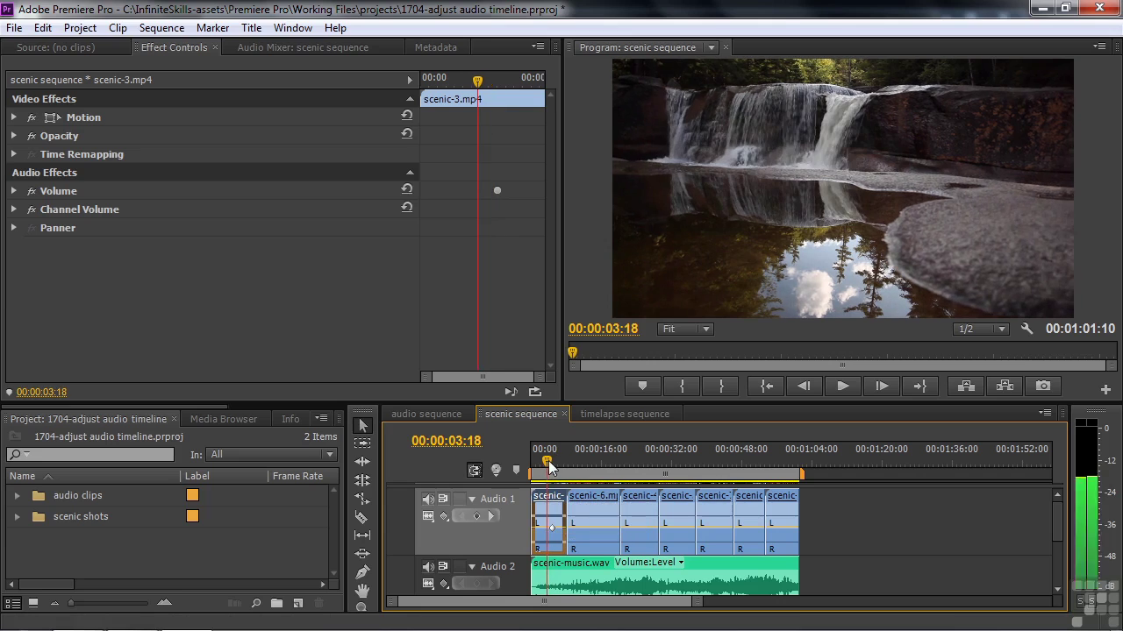
click(478, 518)
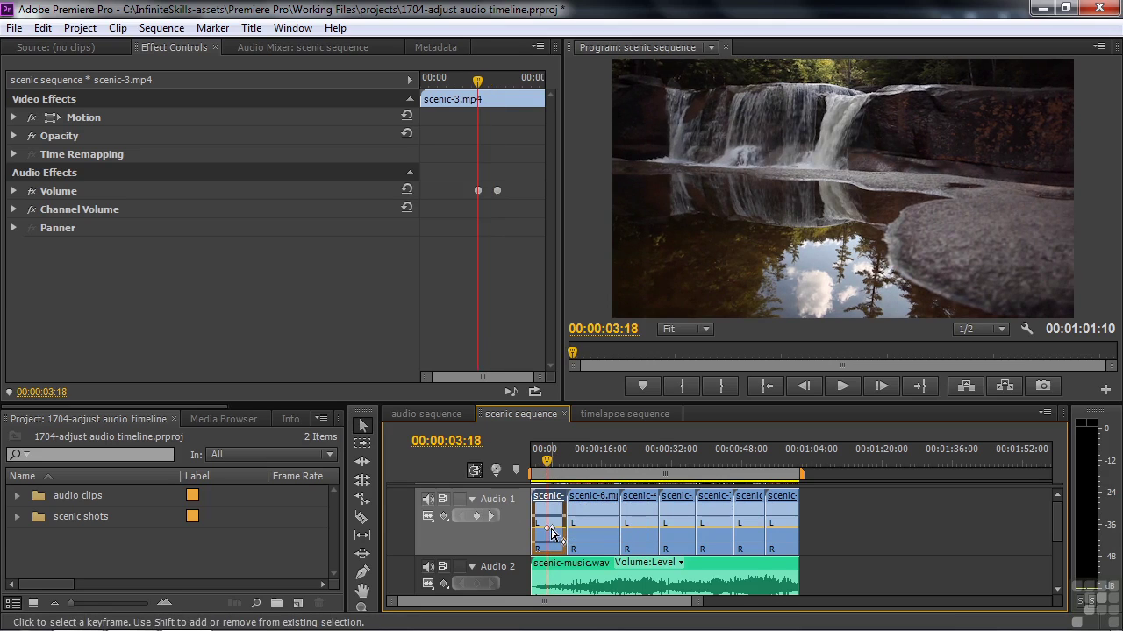
drag(548, 532, 532, 548)
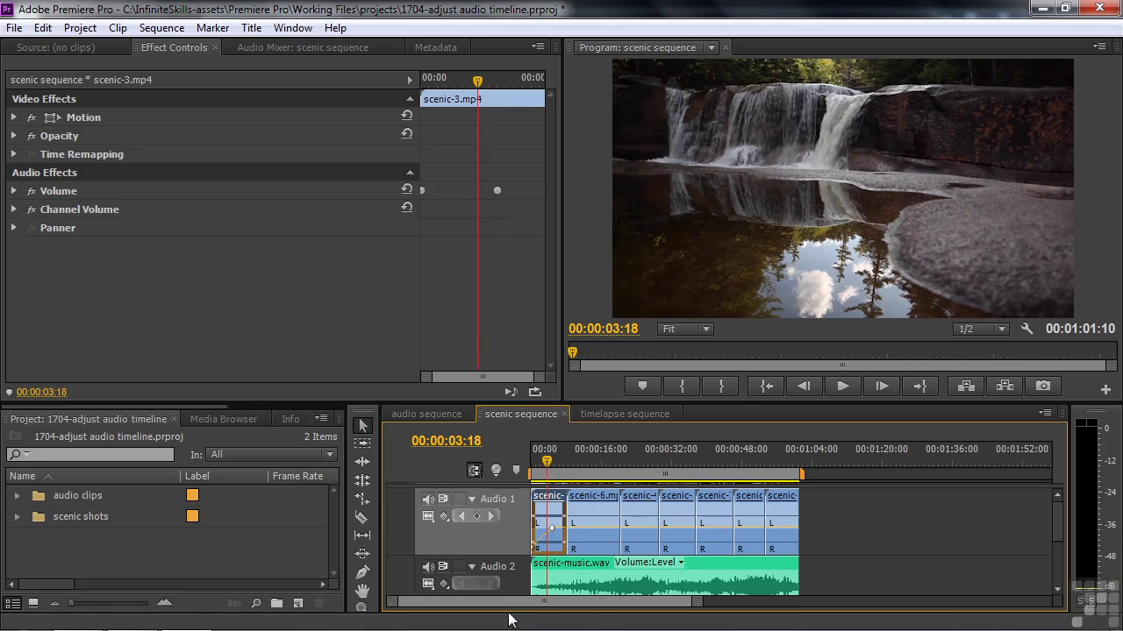
- Play the sequence's opening from the start to check the combined audio fade-ins on Audio 1 and Audio 2
click(530, 469)
key(space)
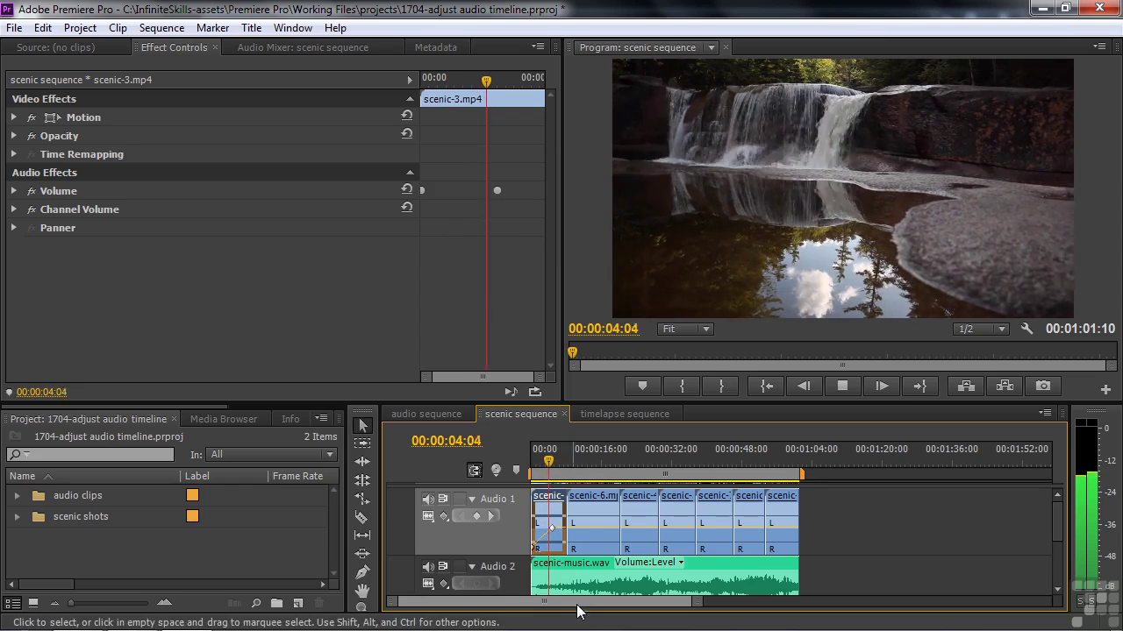
key(space)
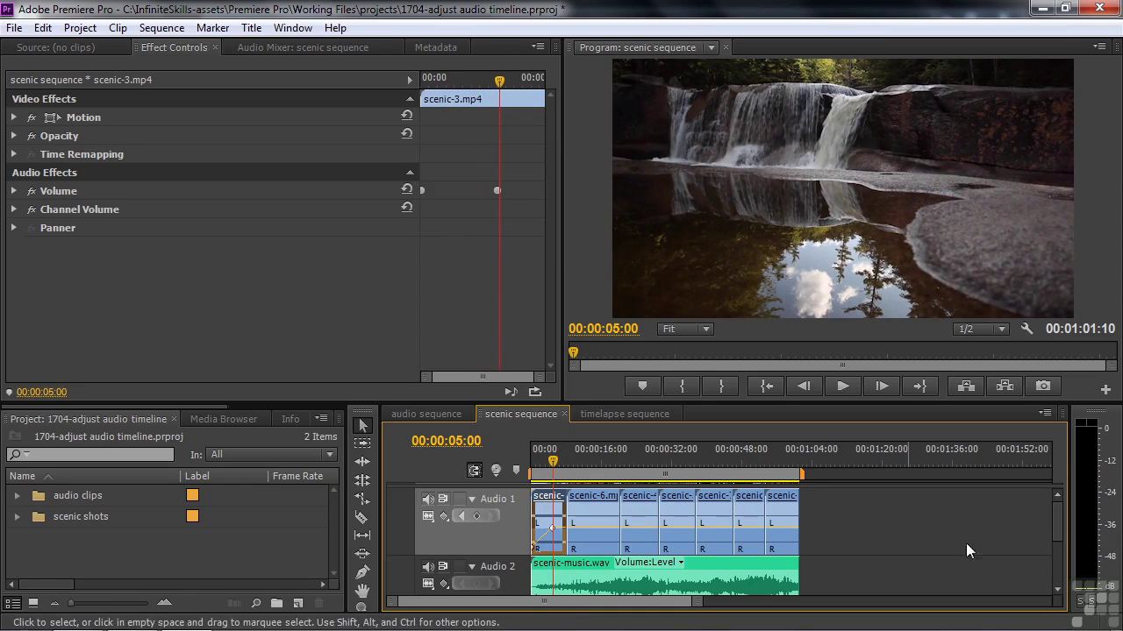
- Fade out scenic-music.wav on Audio 2 with a volume keyframe at 00:00:54:16 and a lowered one at the clip's end, and play the ending
drag(1060, 523, 1063, 538)
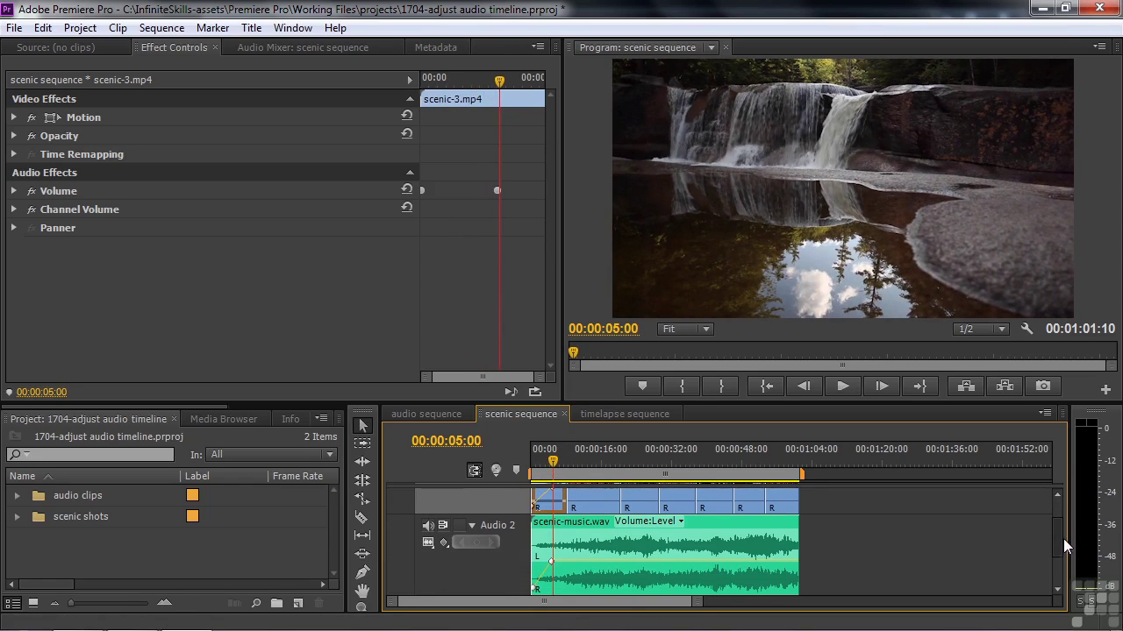
drag(765, 459, 769, 463)
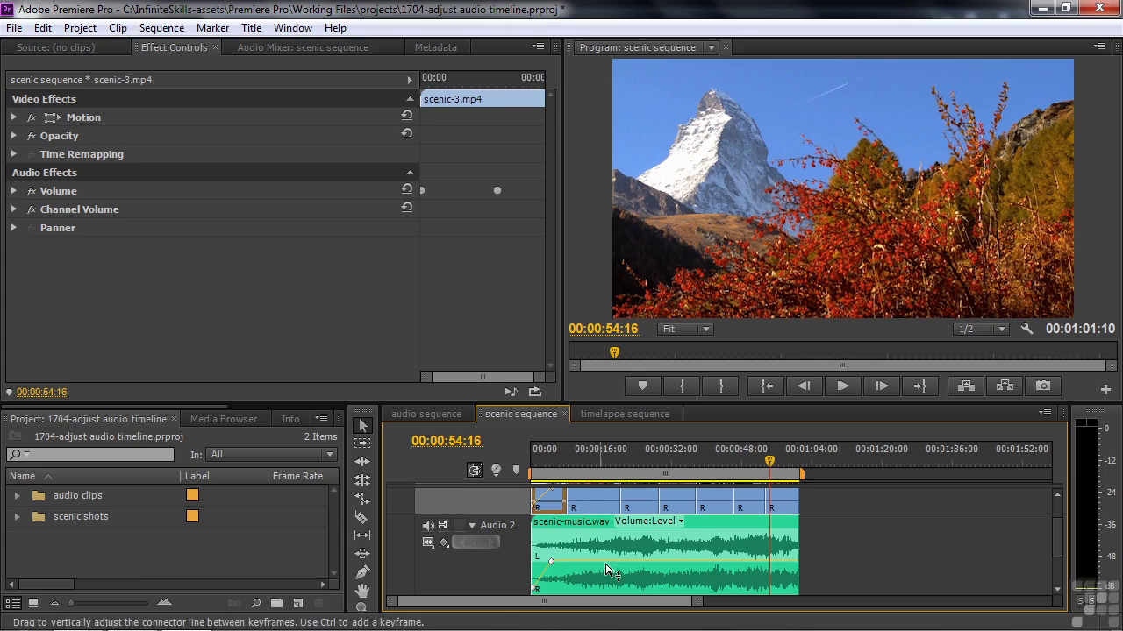
click(735, 557)
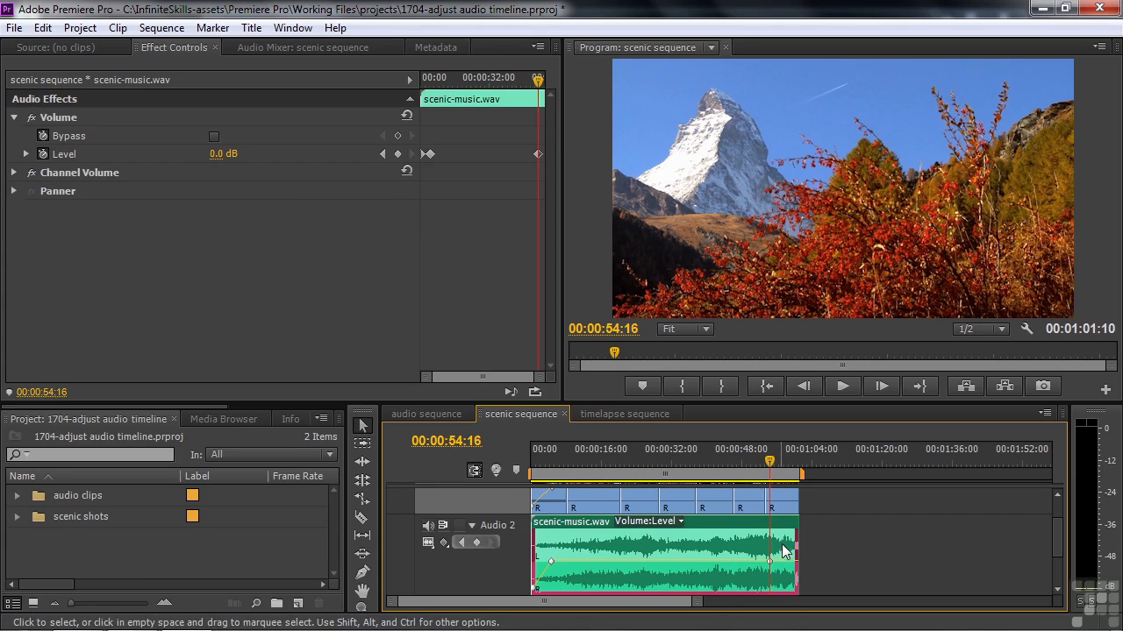
drag(772, 465, 781, 471)
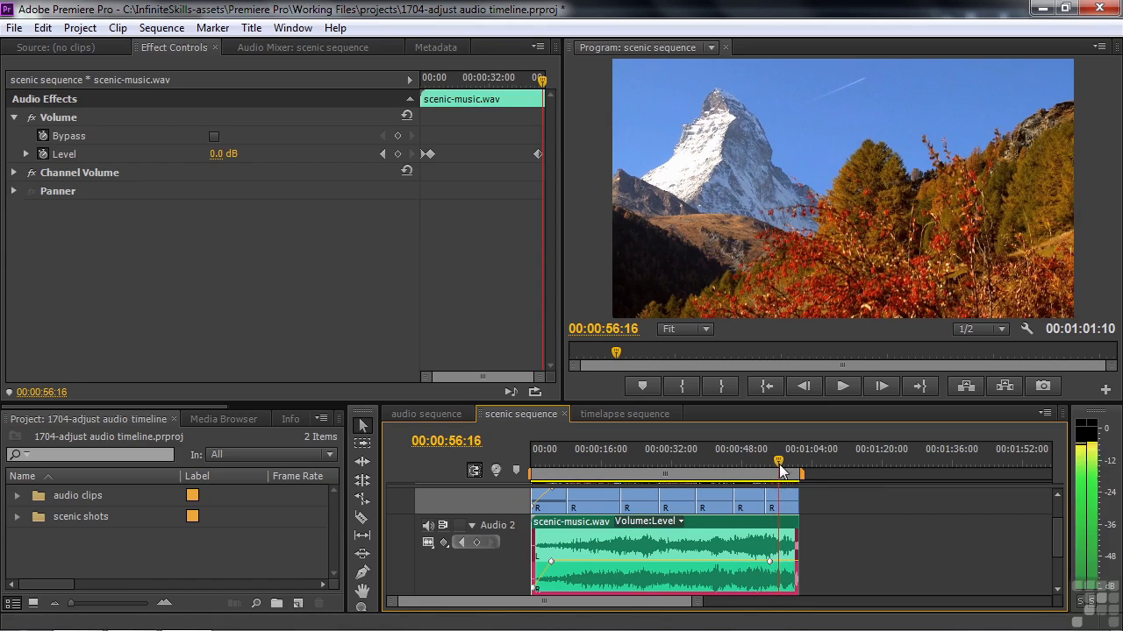
click(476, 542)
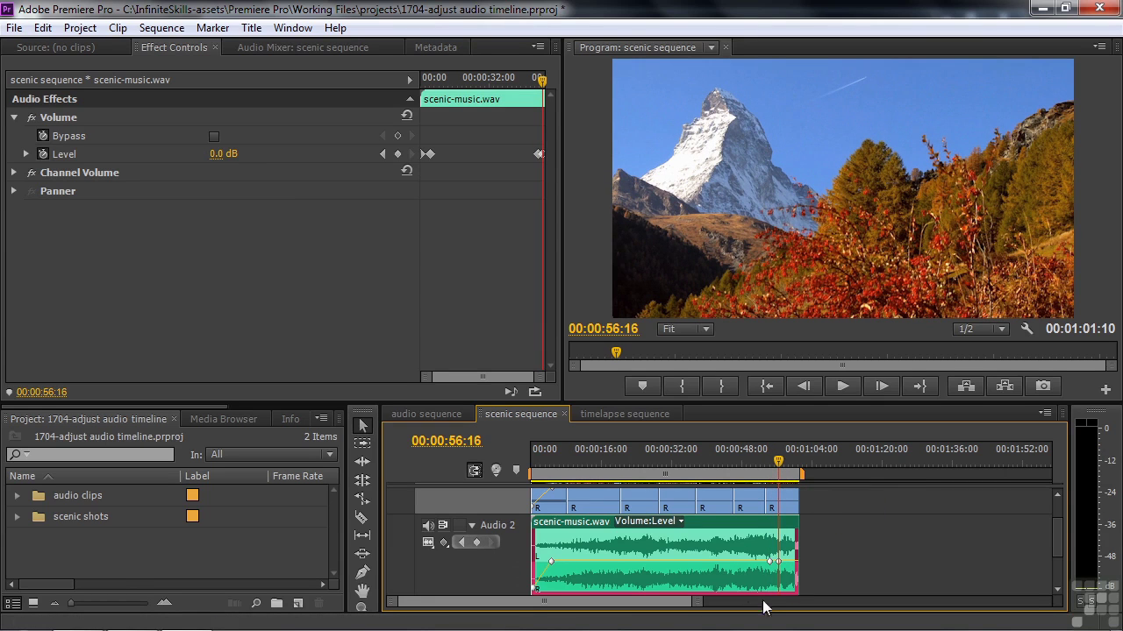
drag(779, 562, 824, 621)
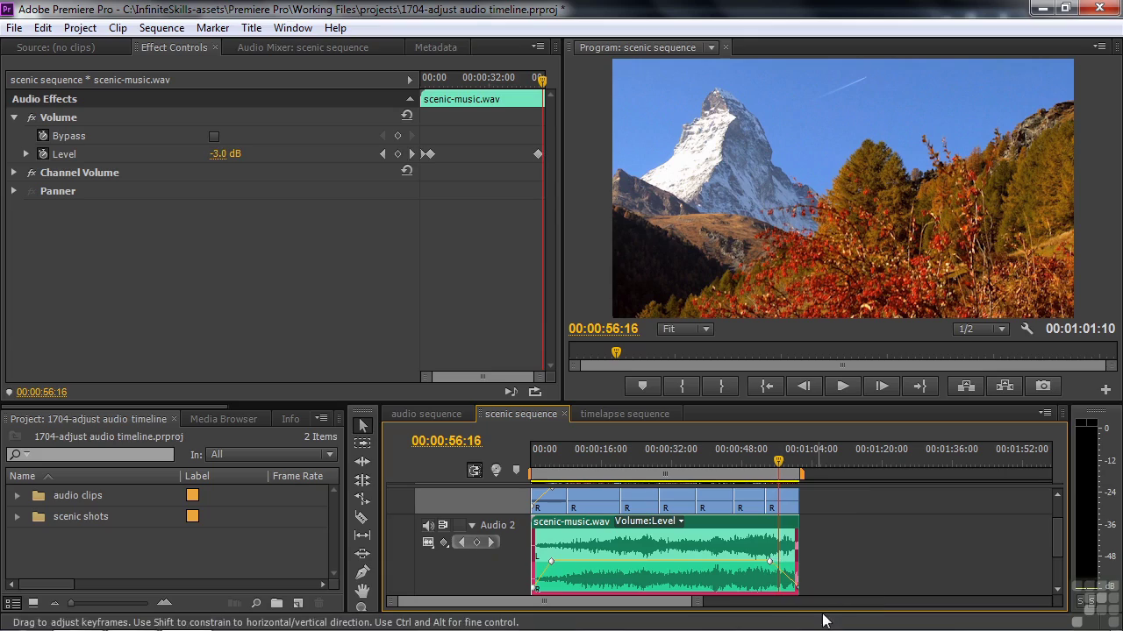
drag(780, 465, 769, 469)
key(space)
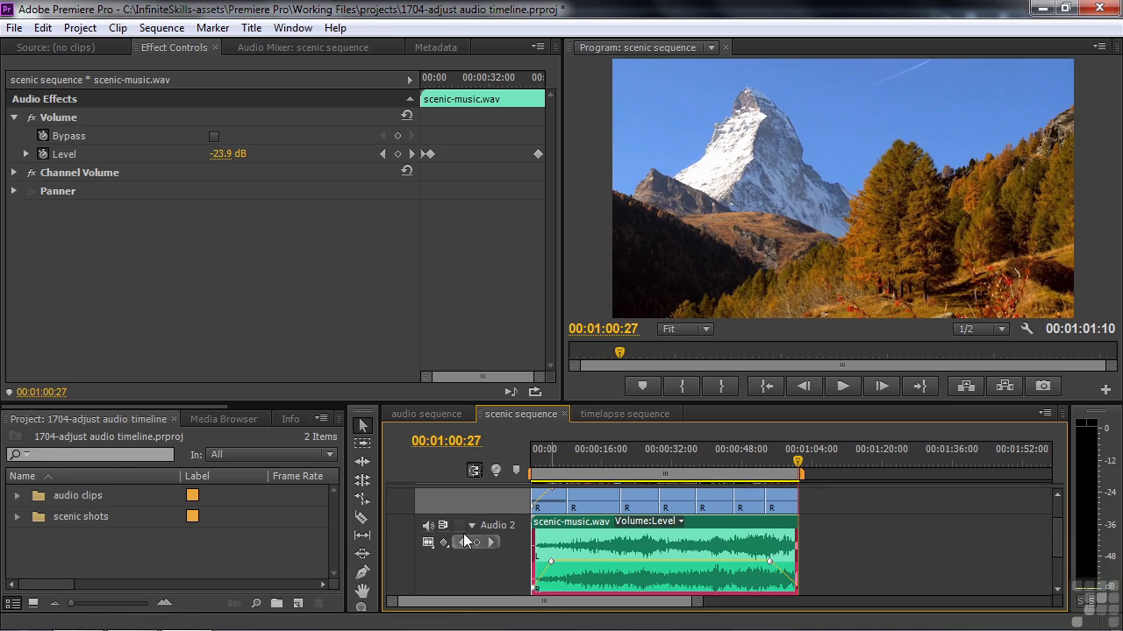
- Move the music's last volume keyframe slightly earlier than the clip's end and play back the shorter fade-out
click(462, 541)
click(490, 542)
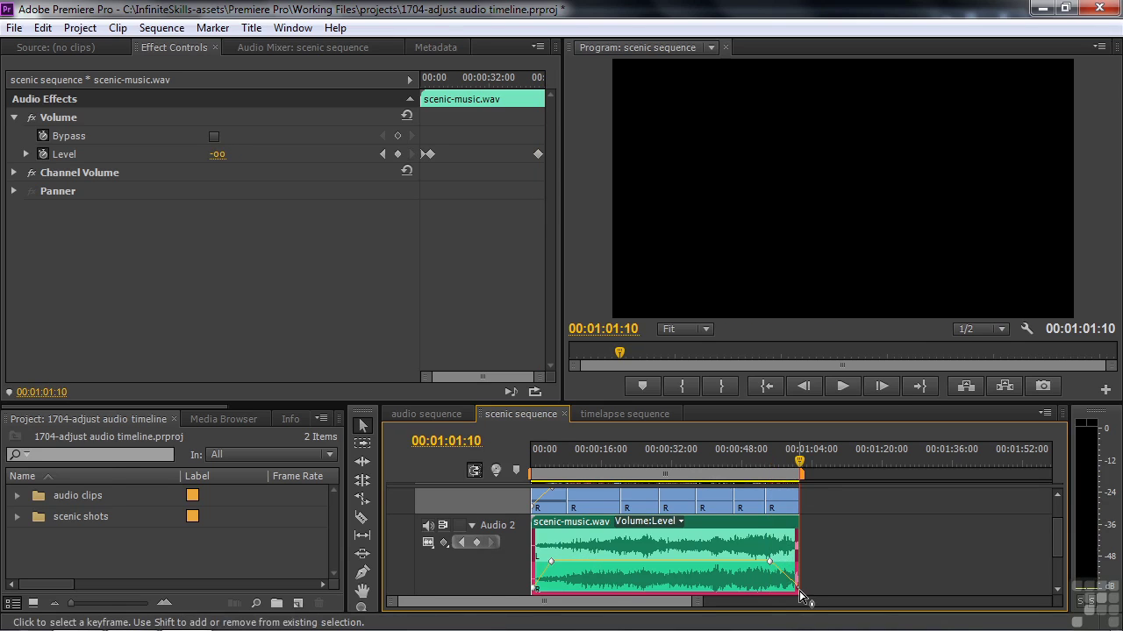
drag(799, 593, 784, 600)
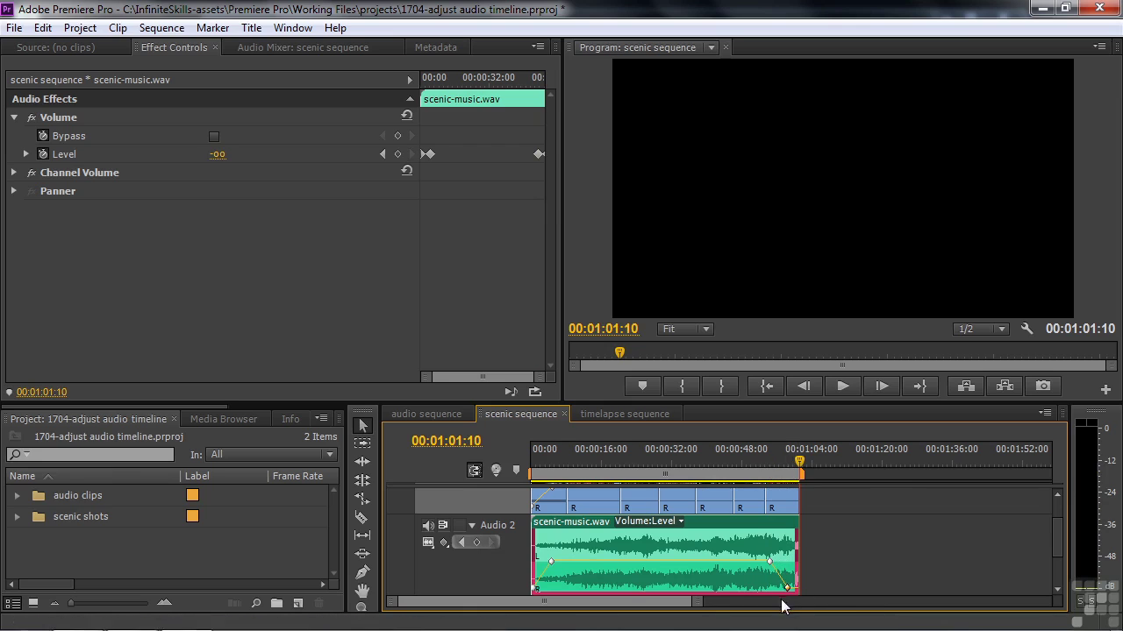
drag(801, 465, 780, 477)
key(space)
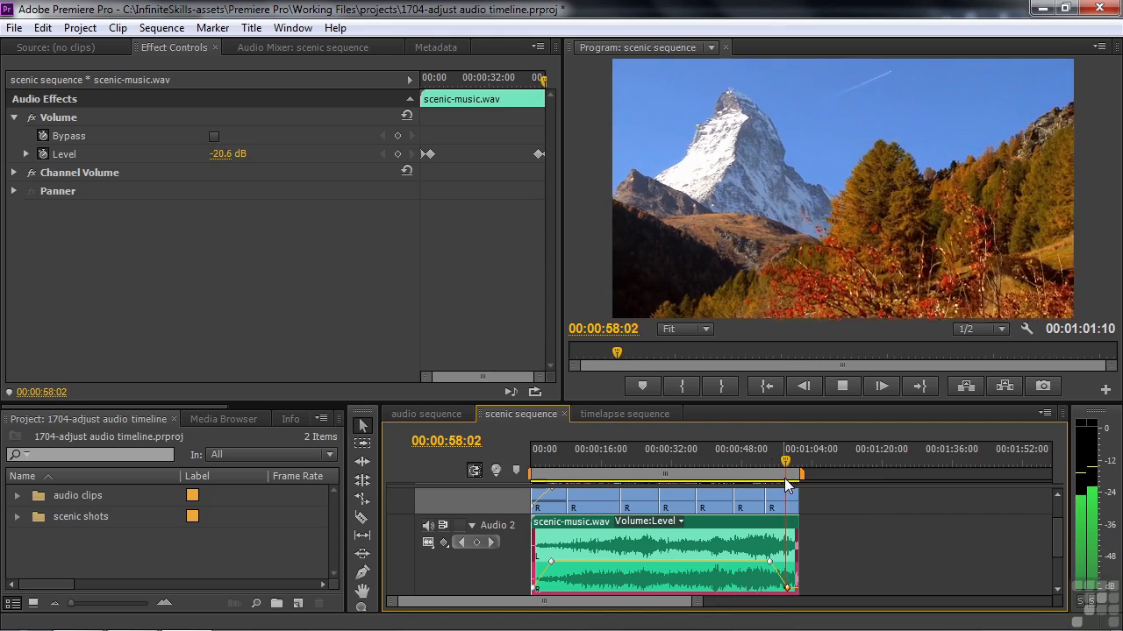
key(space)
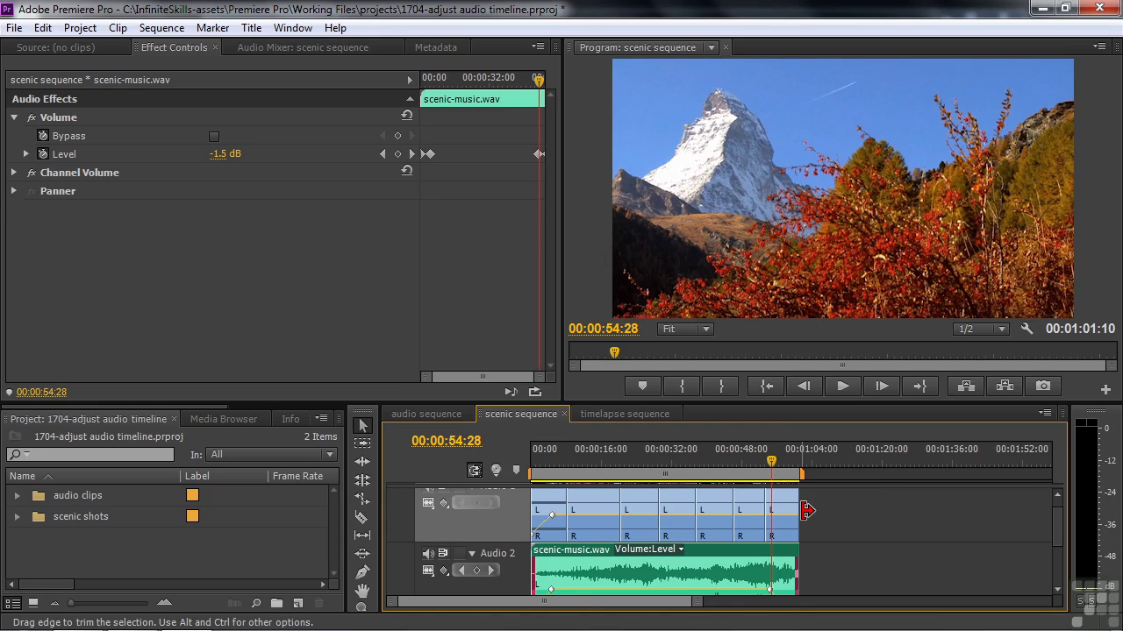
- Undo all the clip volume keyframes on the scenic-music.wav and scenic-3.mp4 audio
drag(1052, 528, 1055, 540)
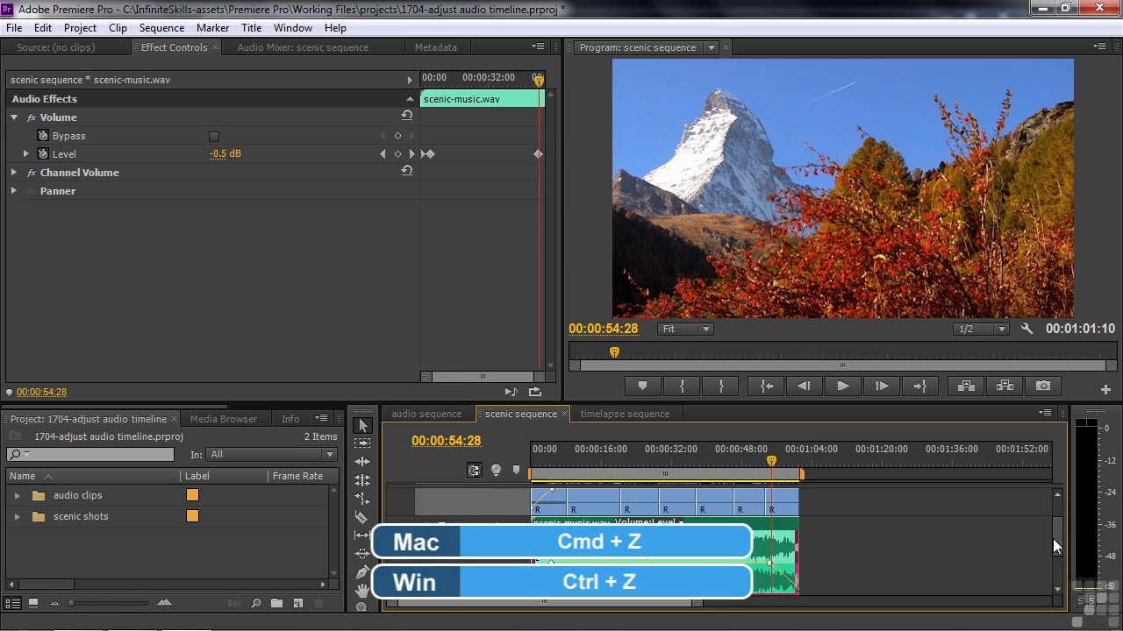
key(ctrl+z)
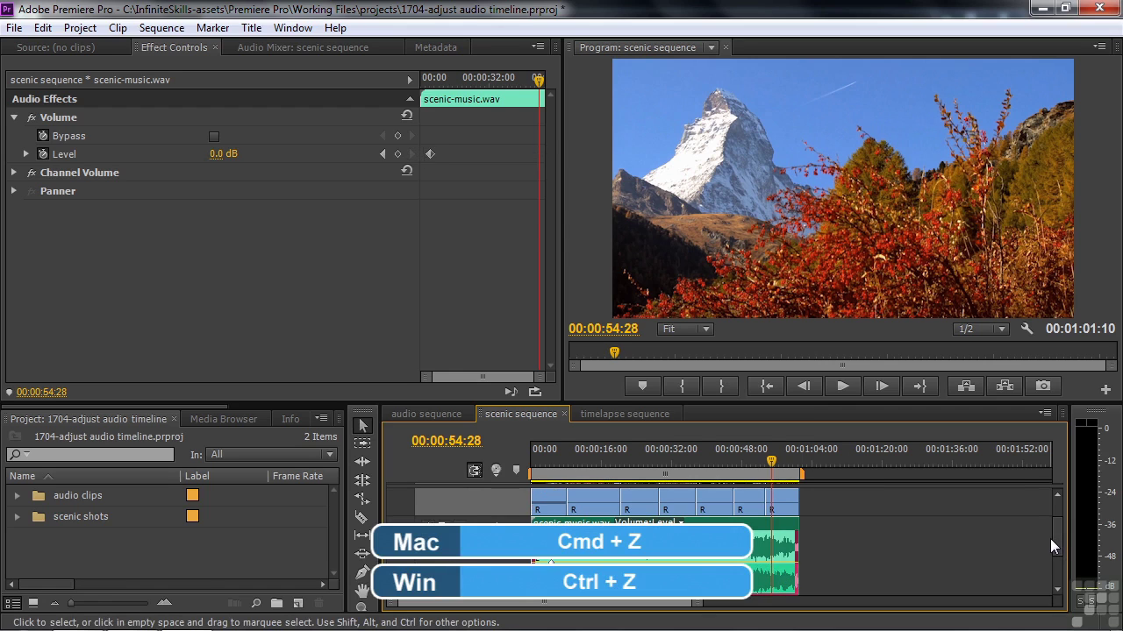
drag(1055, 542, 1057, 535)
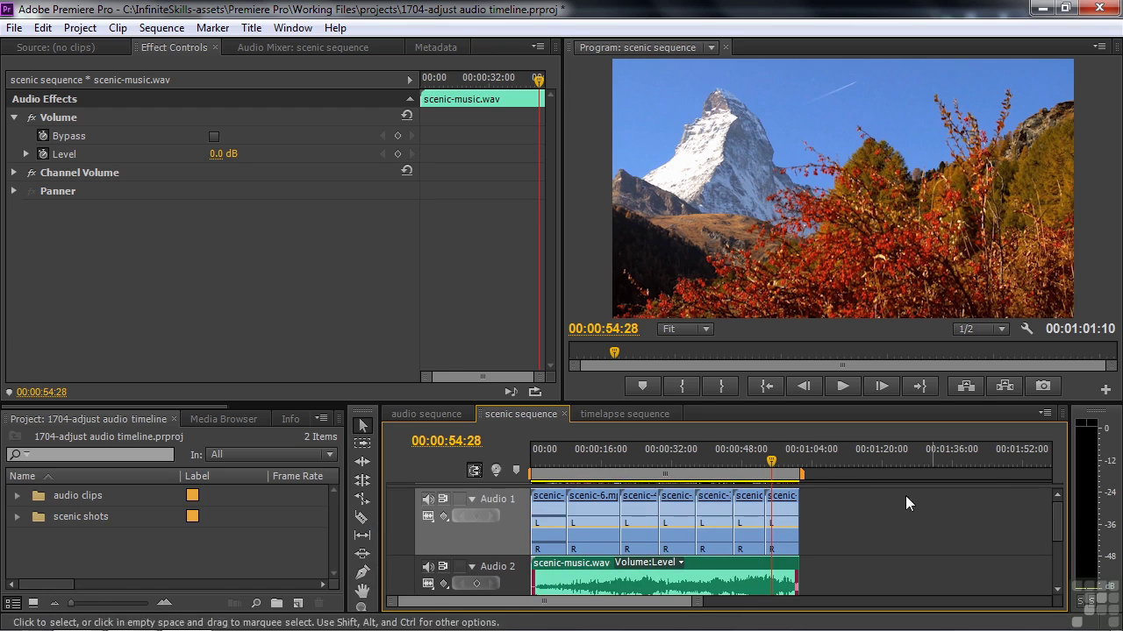
- Set Audio 1 to show track keyframes and examine the track parameters offered for keyframing
click(443, 518)
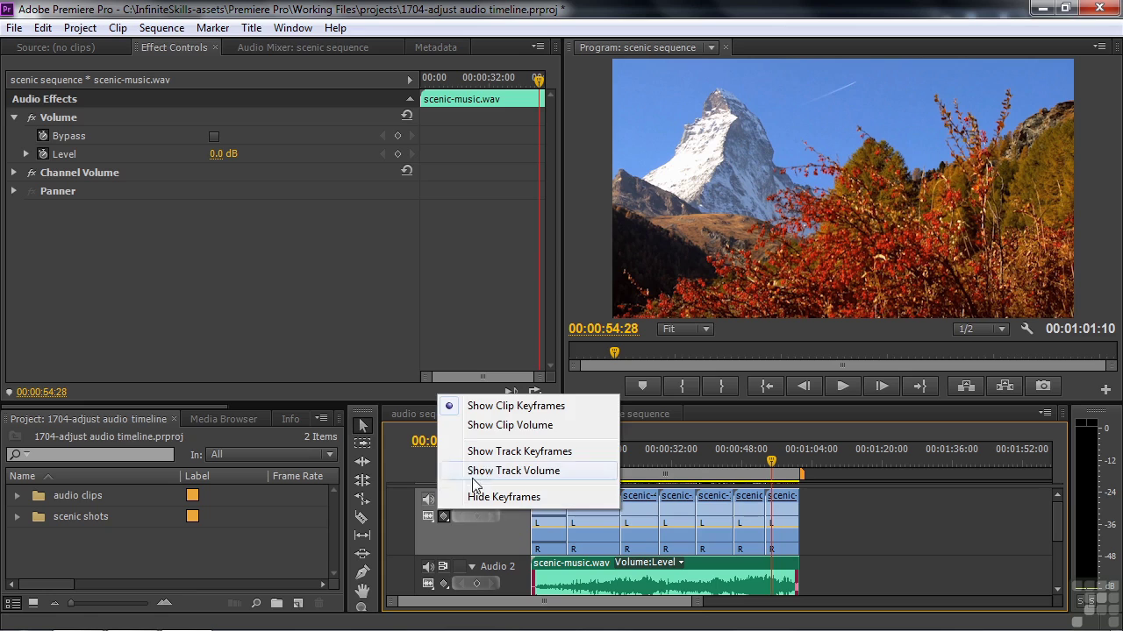
click(484, 452)
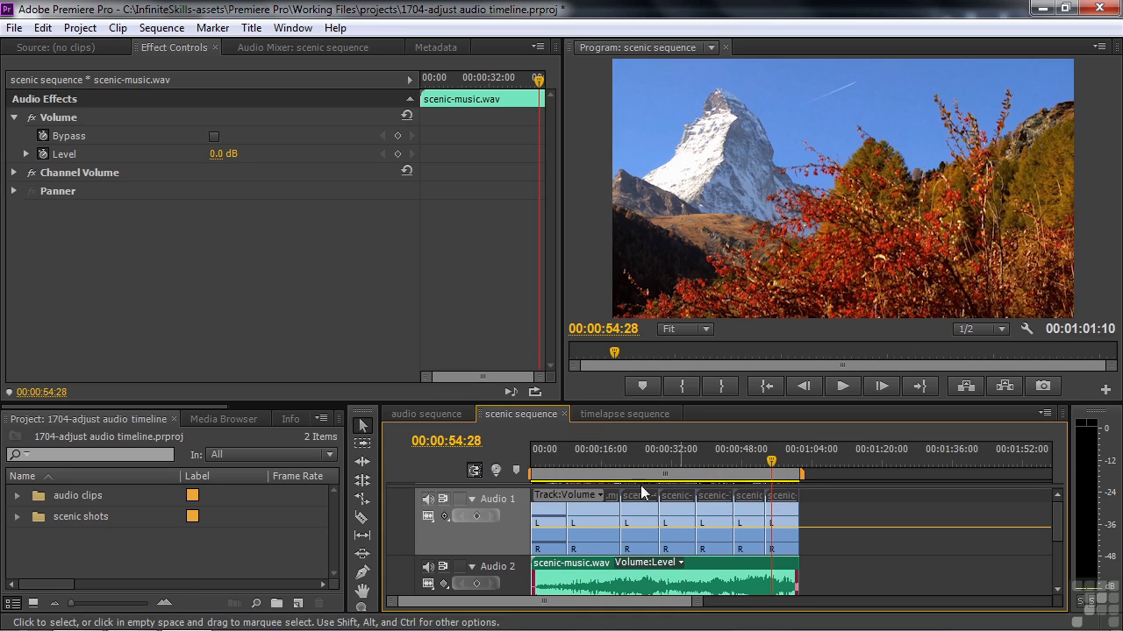
click(566, 496)
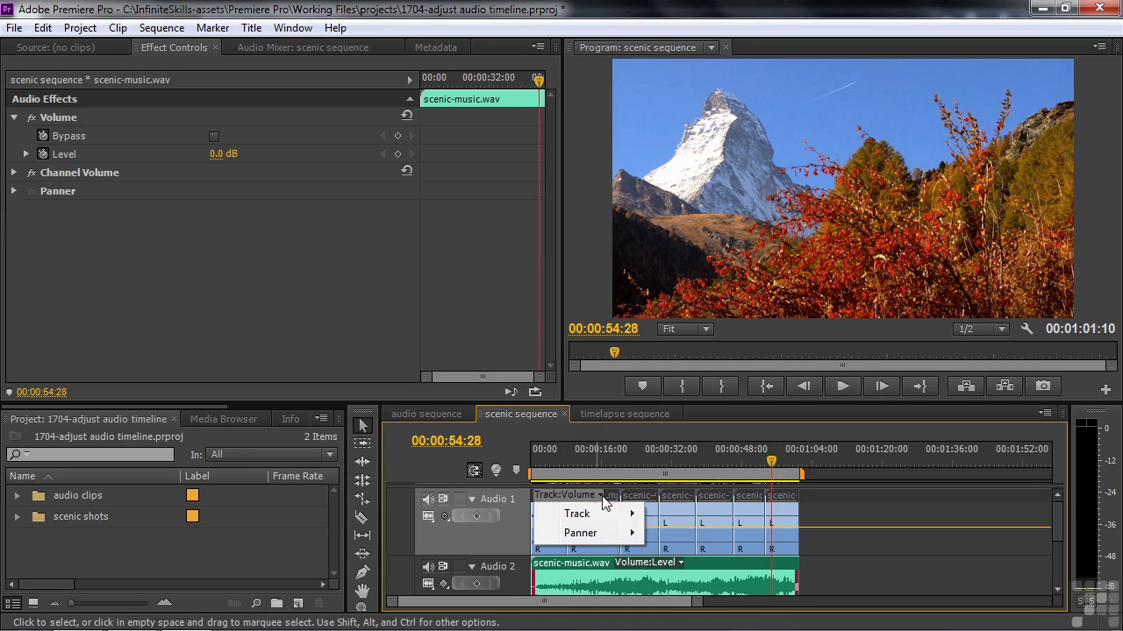
mouse_move(599, 514)
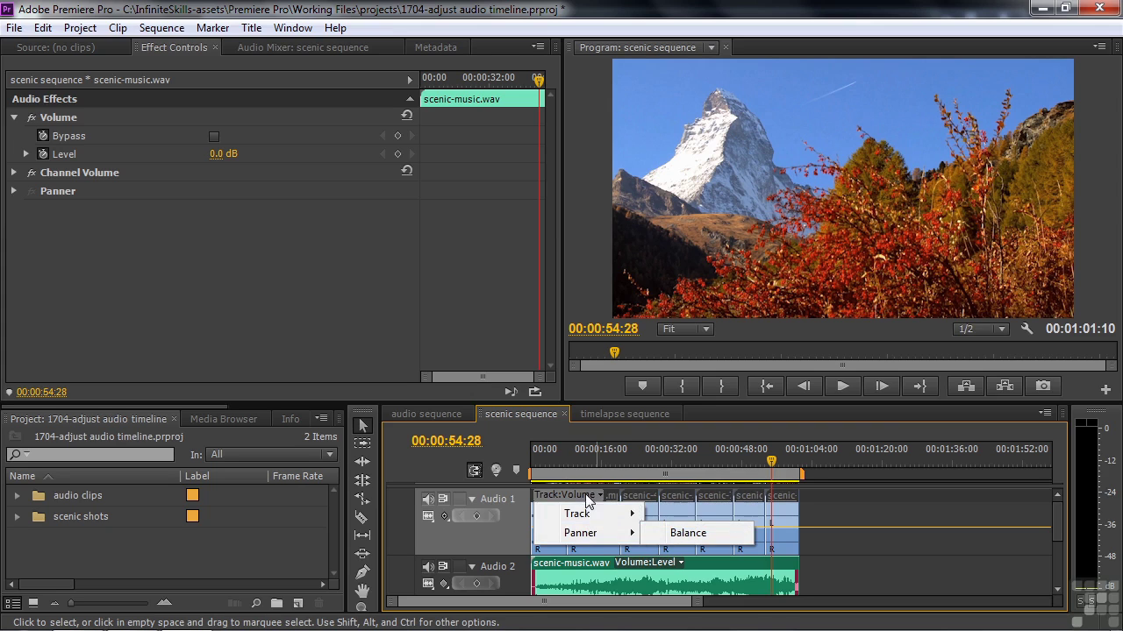
- Show the Audio Mixer for the scenic sequence and collapse its effects and sends section to reveal the volume faders
click(328, 50)
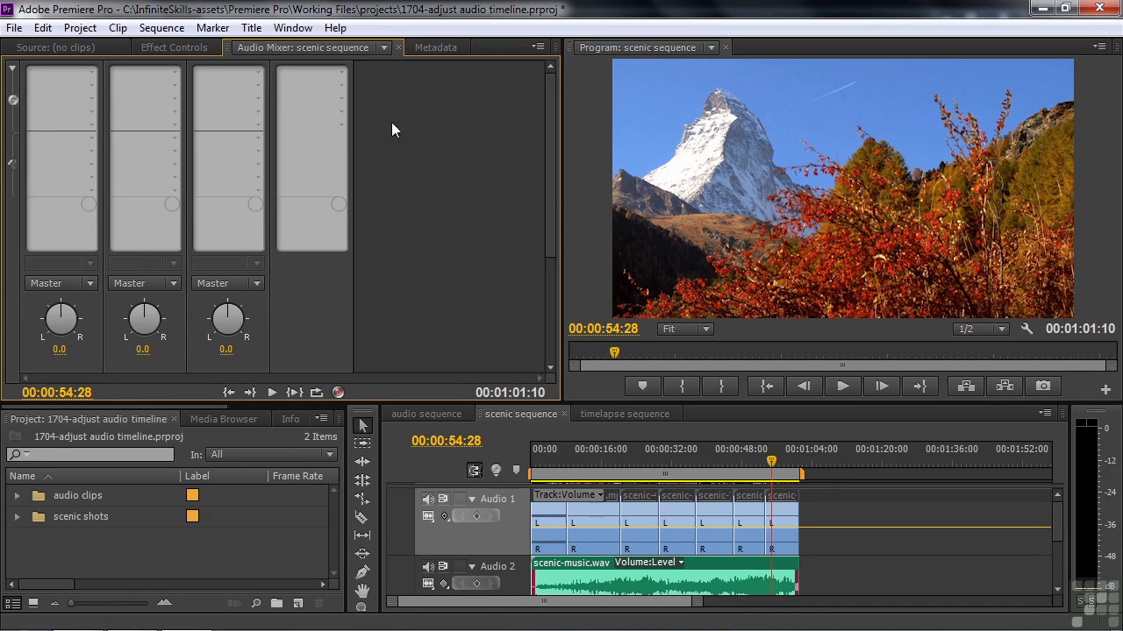
click(12, 68)
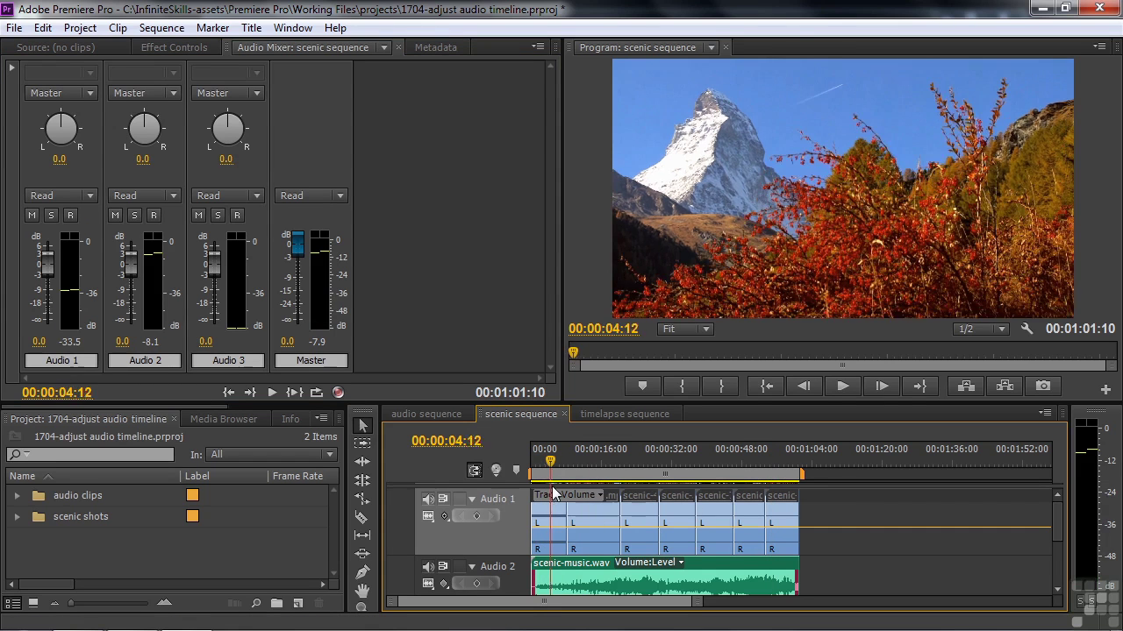
- Fade in the whole Audio 1 track with a track volume keyframe at 00:00:04:24 and one lowered to silence at the sequence start
key(space)
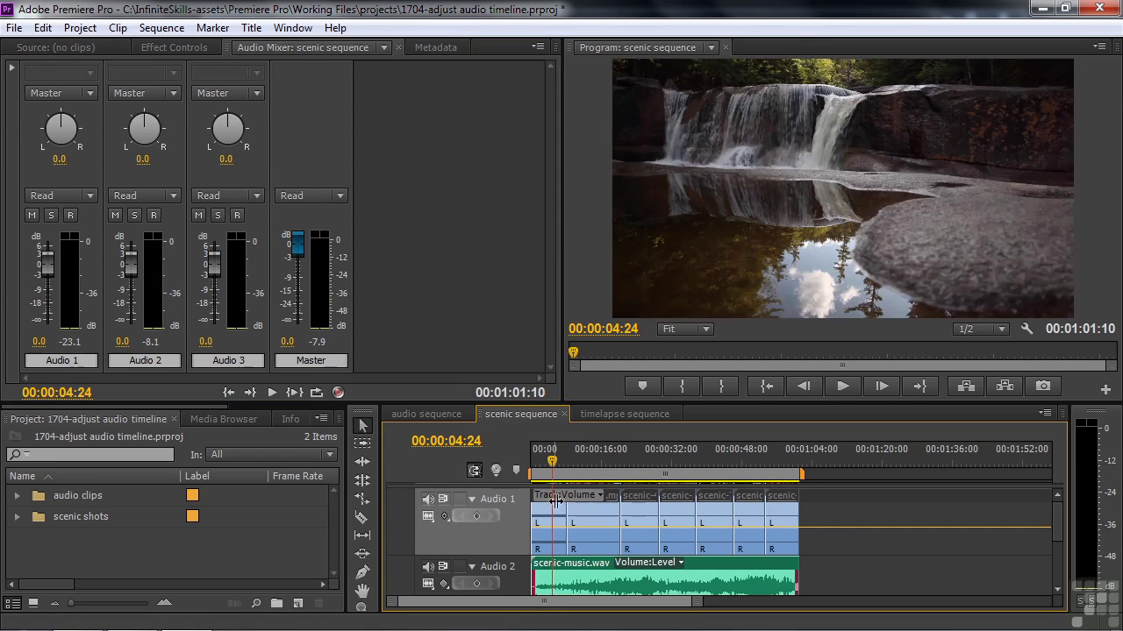
click(477, 516)
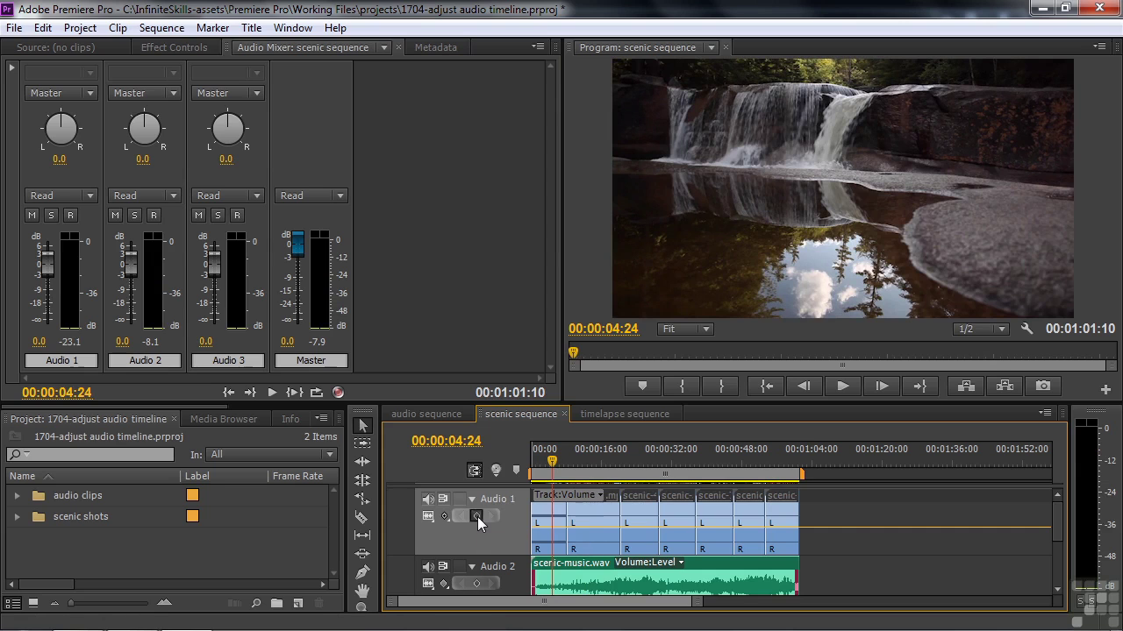
drag(555, 459, 547, 459)
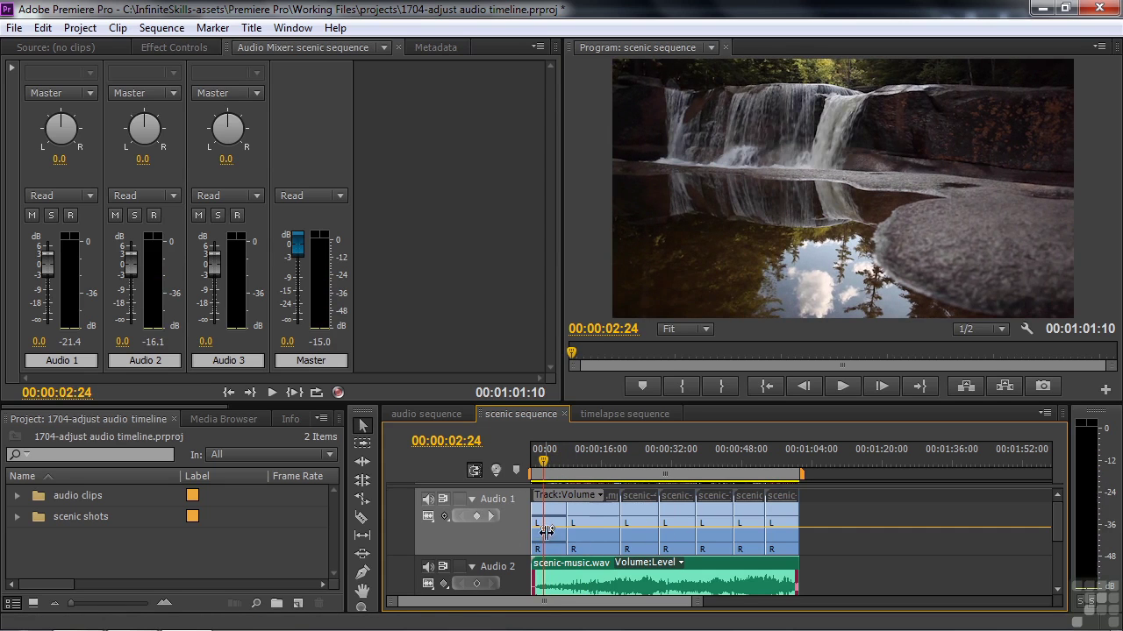
drag(535, 527, 535, 548)
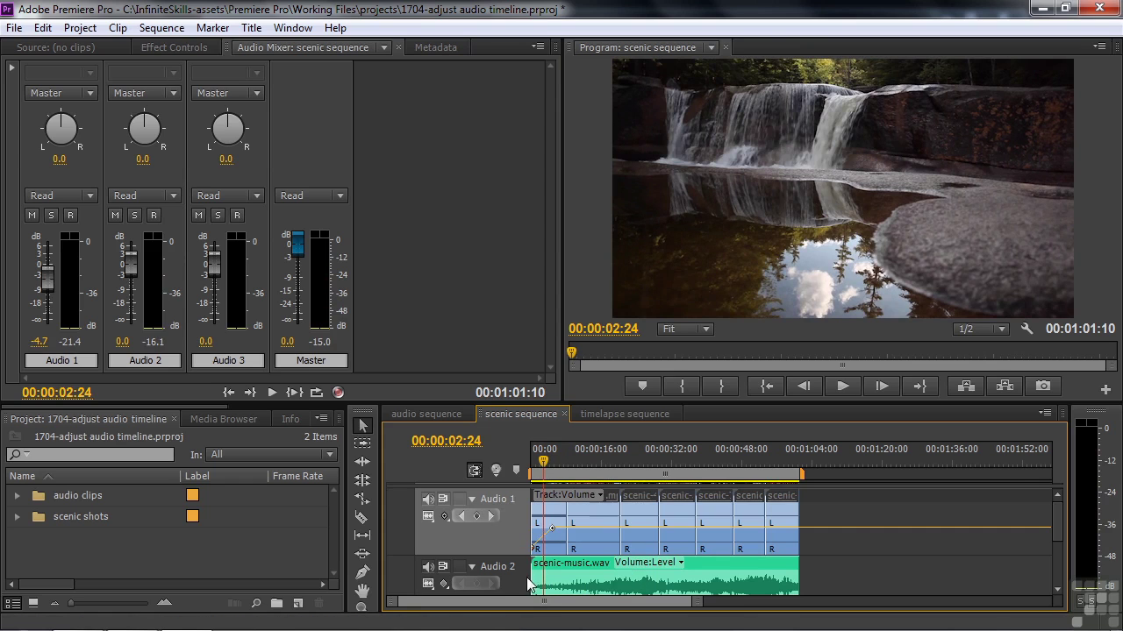
- Play the sequence's opening from the start twice, watching the Audio 1 volume fader in the mixer follow the track keyframes
drag(552, 454, 529, 462)
key(space)
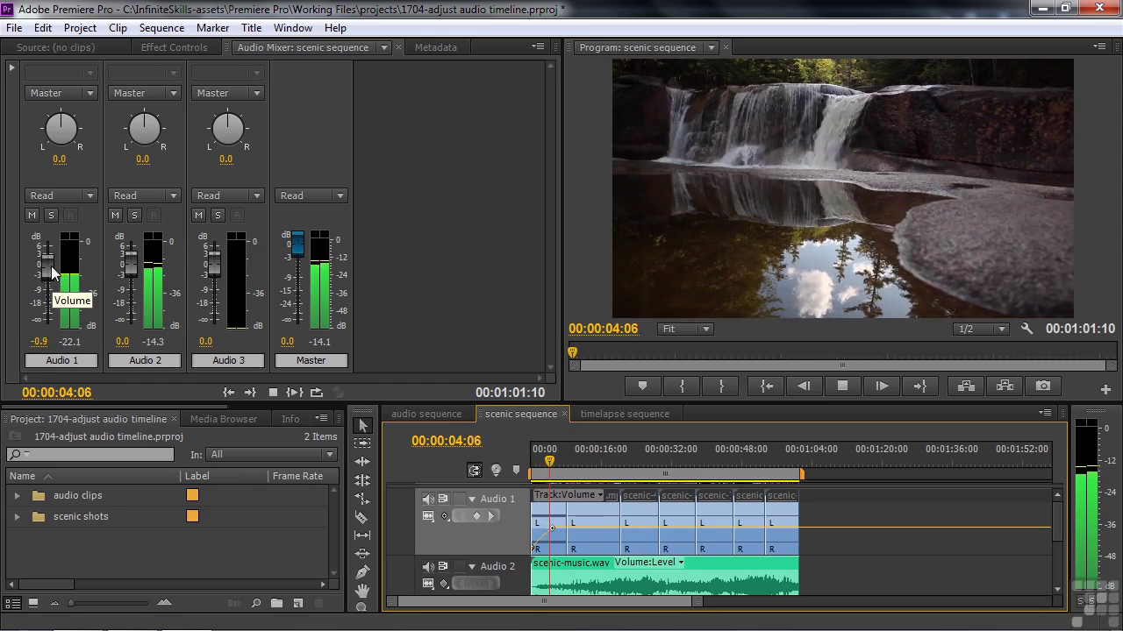
key(space)
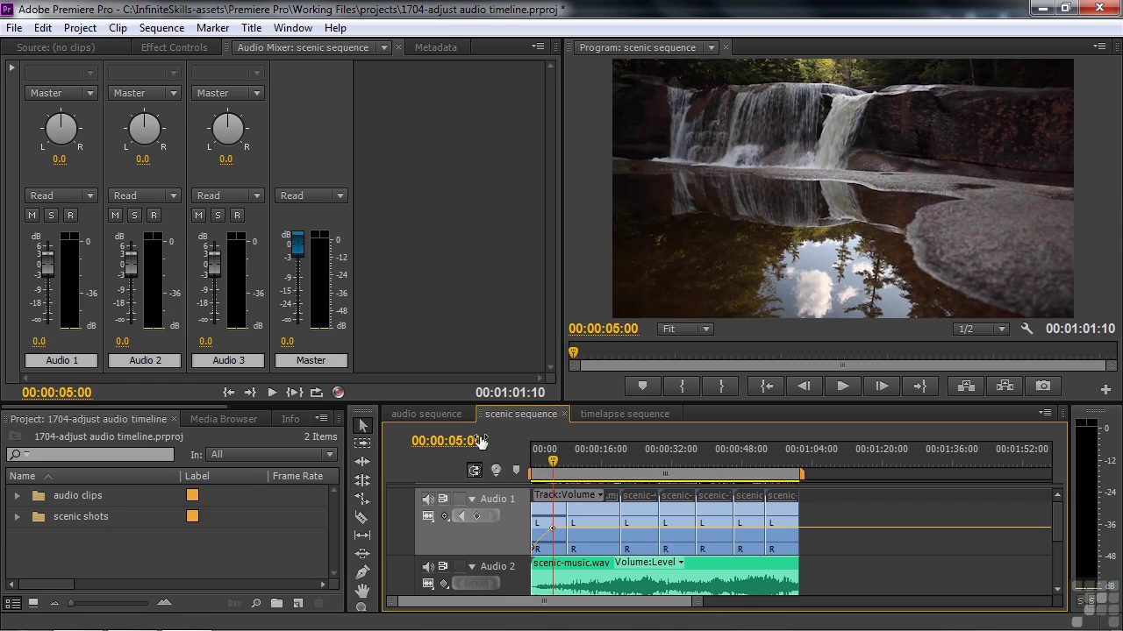
key(Home)
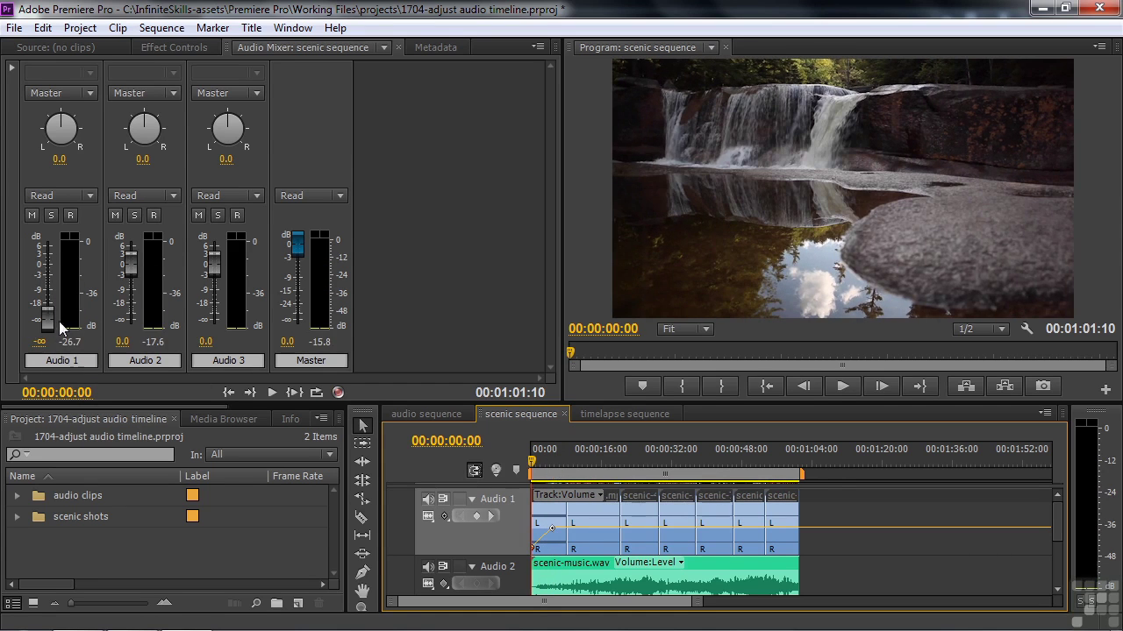
key(space)
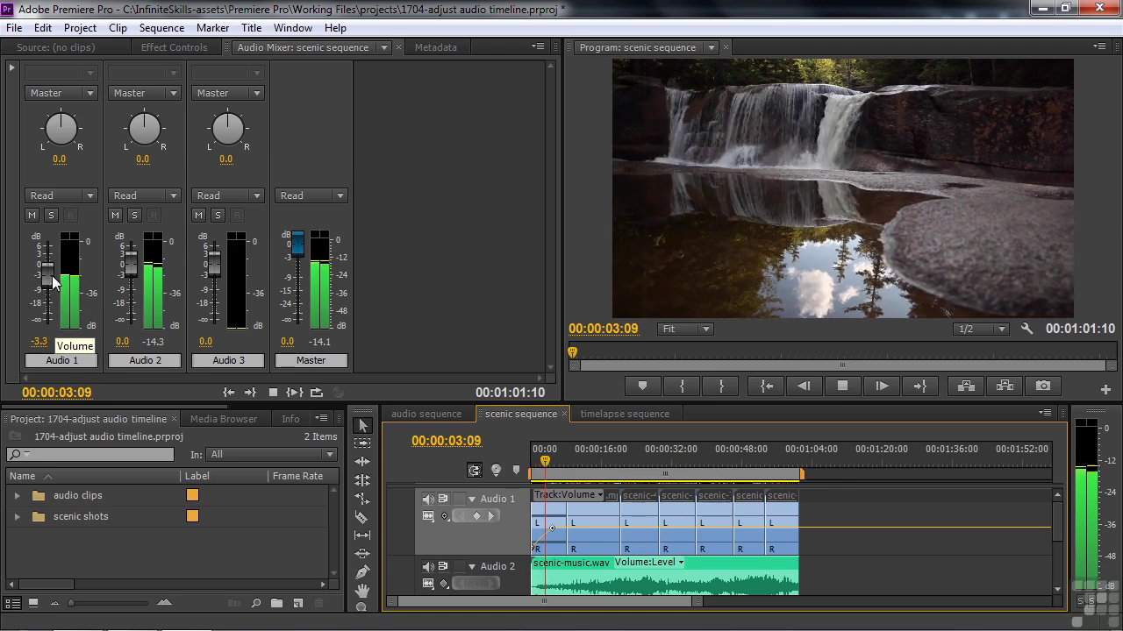
key(space)
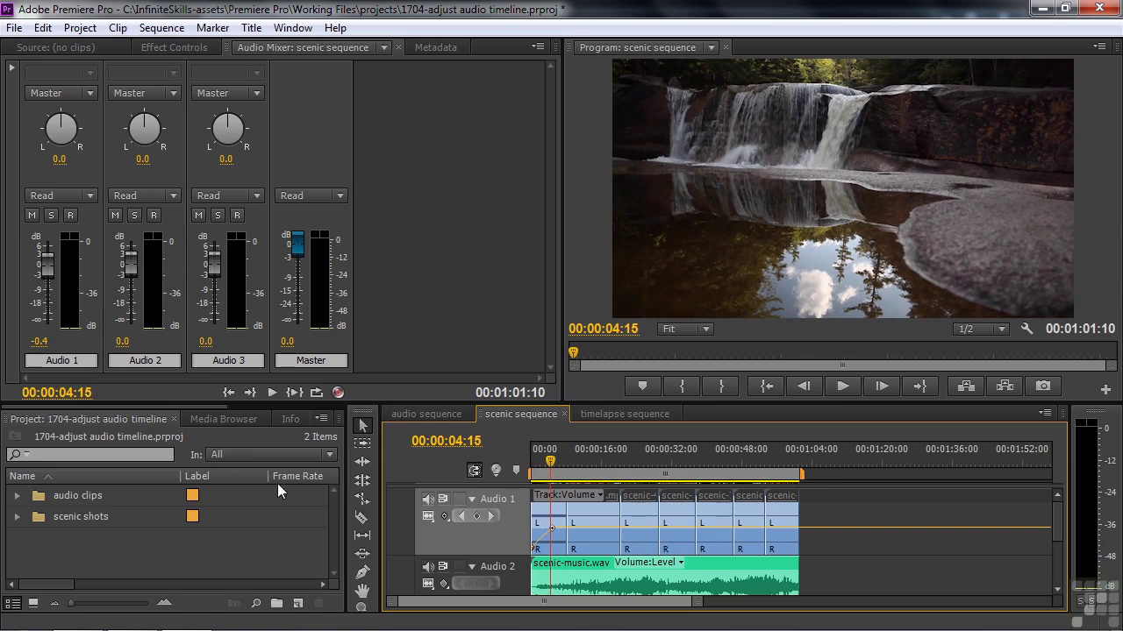
- Set Audio 2 to show track keyframes instead of clip keyframes
drag(1057, 530, 1057, 550)
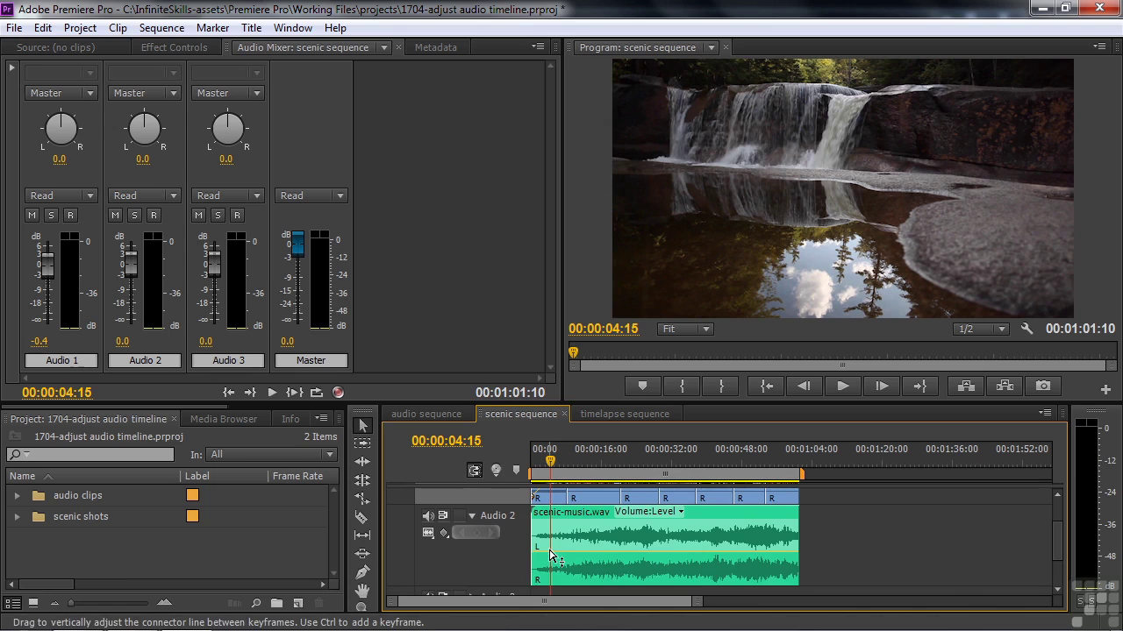
click(551, 555)
click(442, 535)
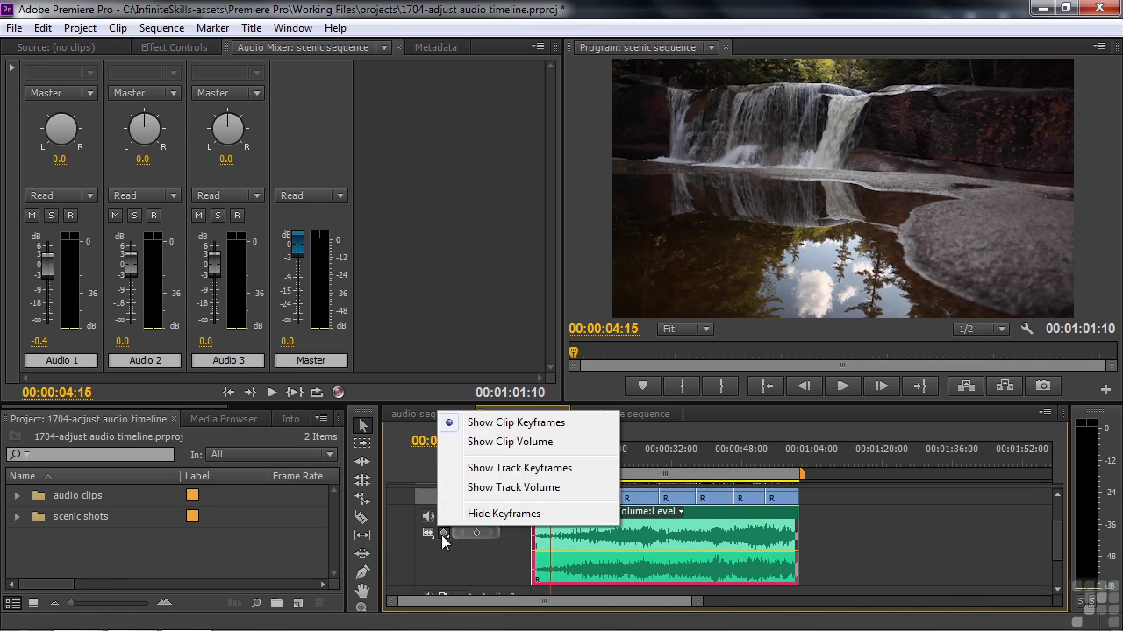
click(495, 471)
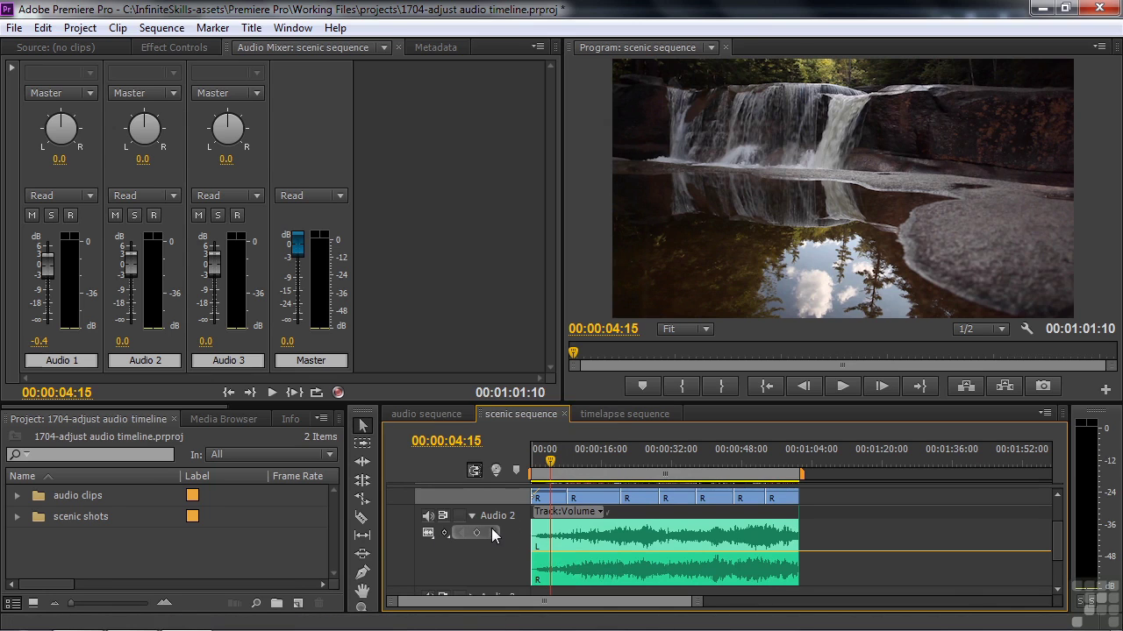
- Fade in the Audio 2 track with a track volume keyframe at 00:00:04:15 and one lowered to silence at the sequence start
drag(551, 462, 543, 464)
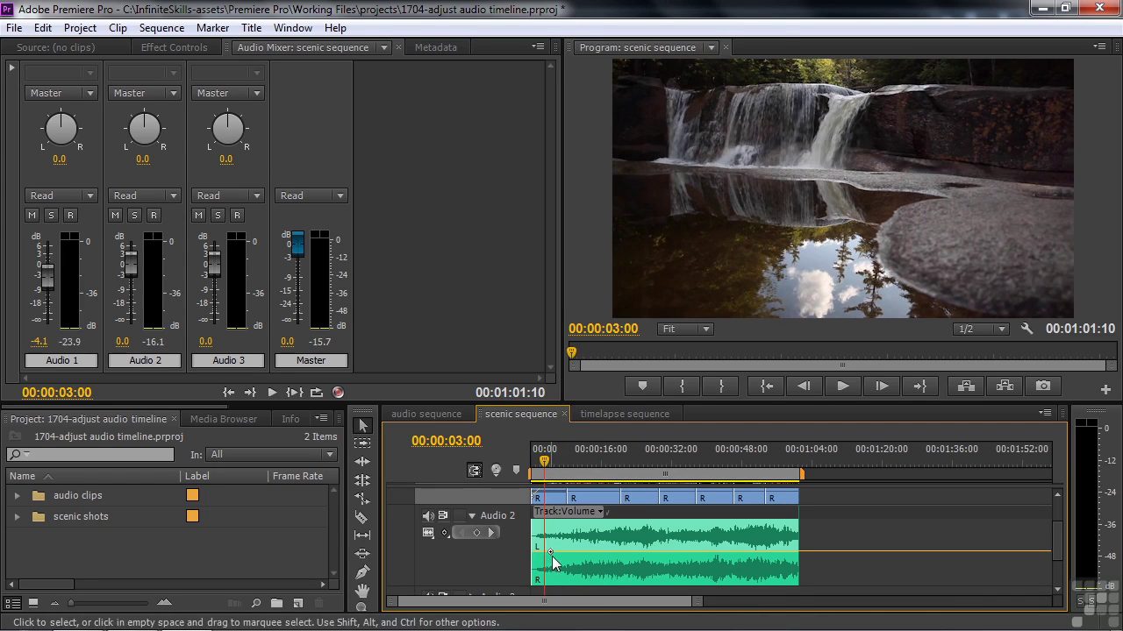
click(478, 533)
drag(542, 558, 531, 580)
- Play the opening from the start to check both the Audio 1 and Audio 2 faders in the mixer
drag(545, 447, 456, 467)
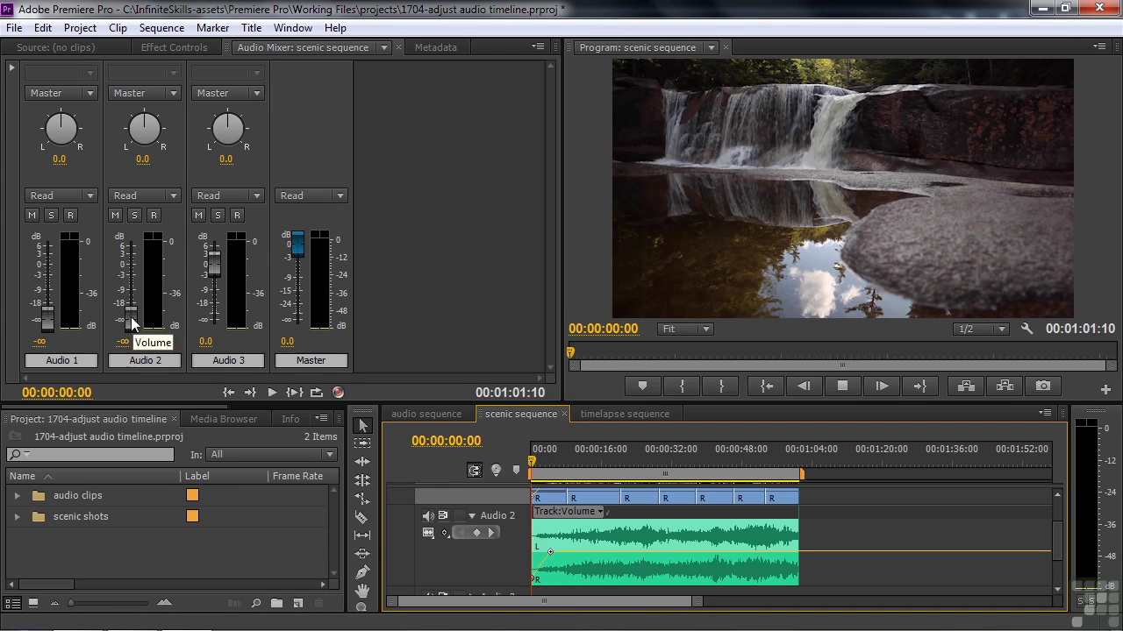
key(space)
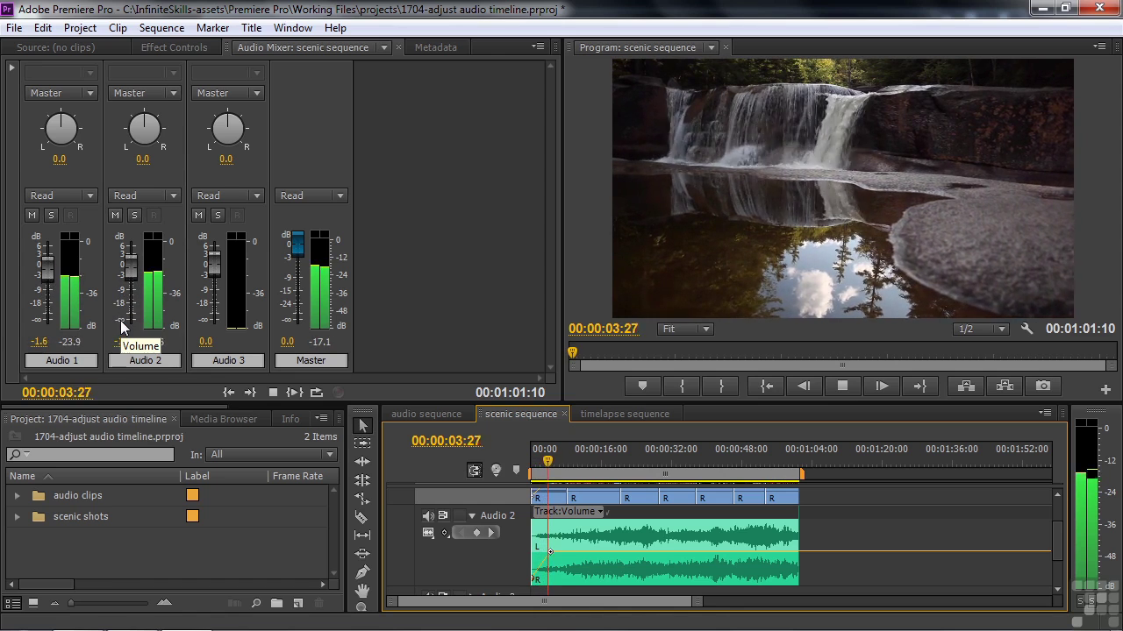
- Fade out the Audio 2 track with a track volume keyframe at 00:00:54:10 and another lowered to silence near the sequence end
key(space)
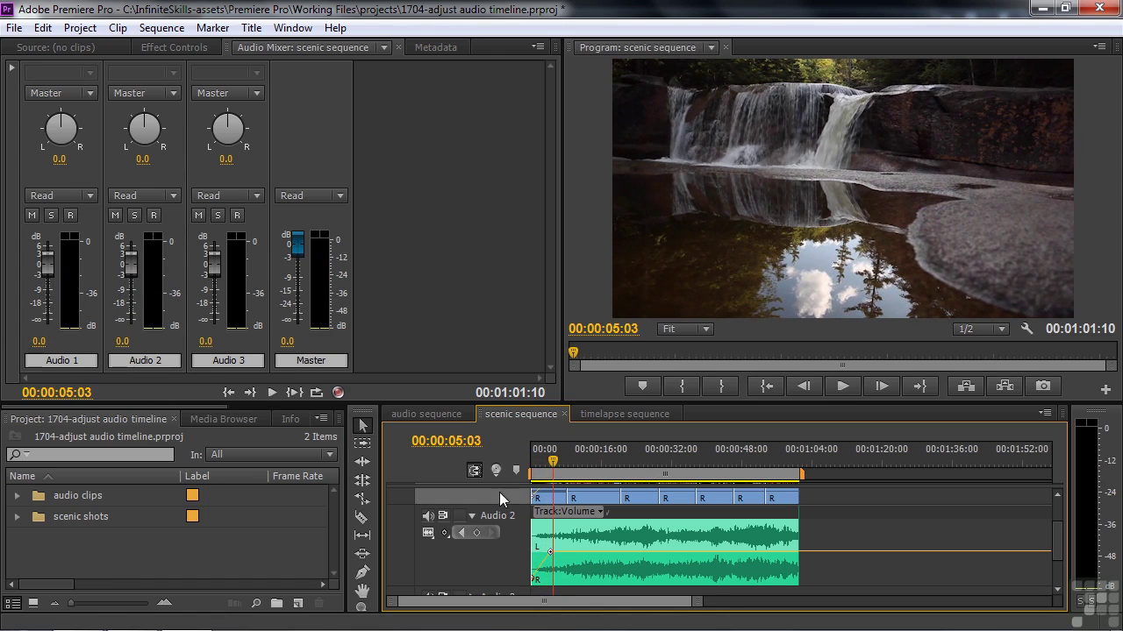
drag(653, 471, 769, 471)
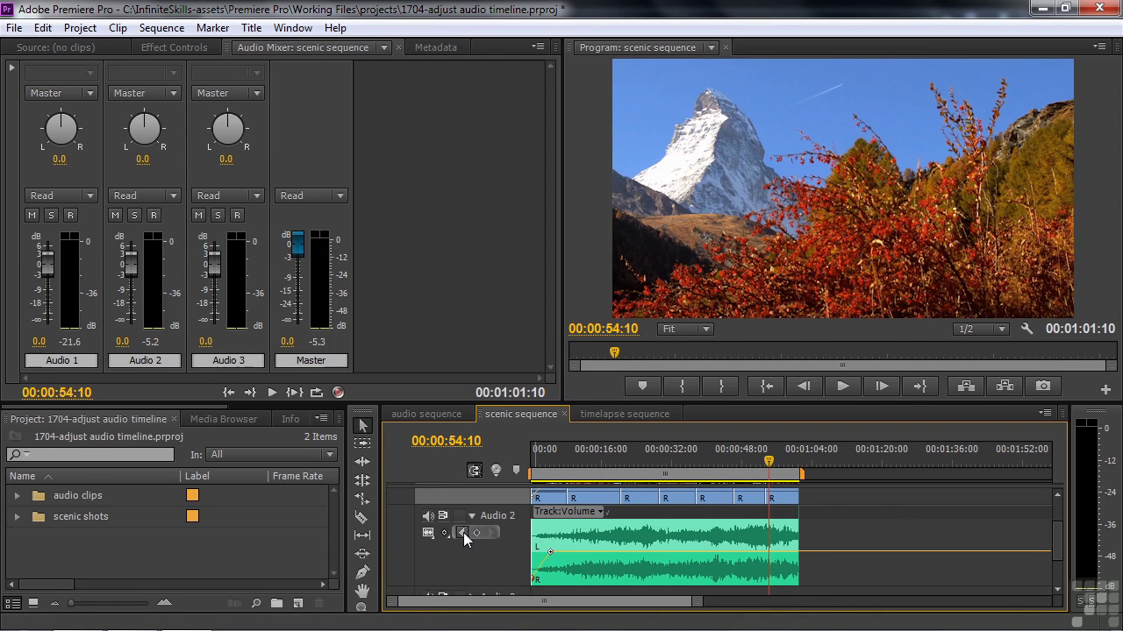
click(480, 534)
drag(770, 460, 787, 474)
click(476, 532)
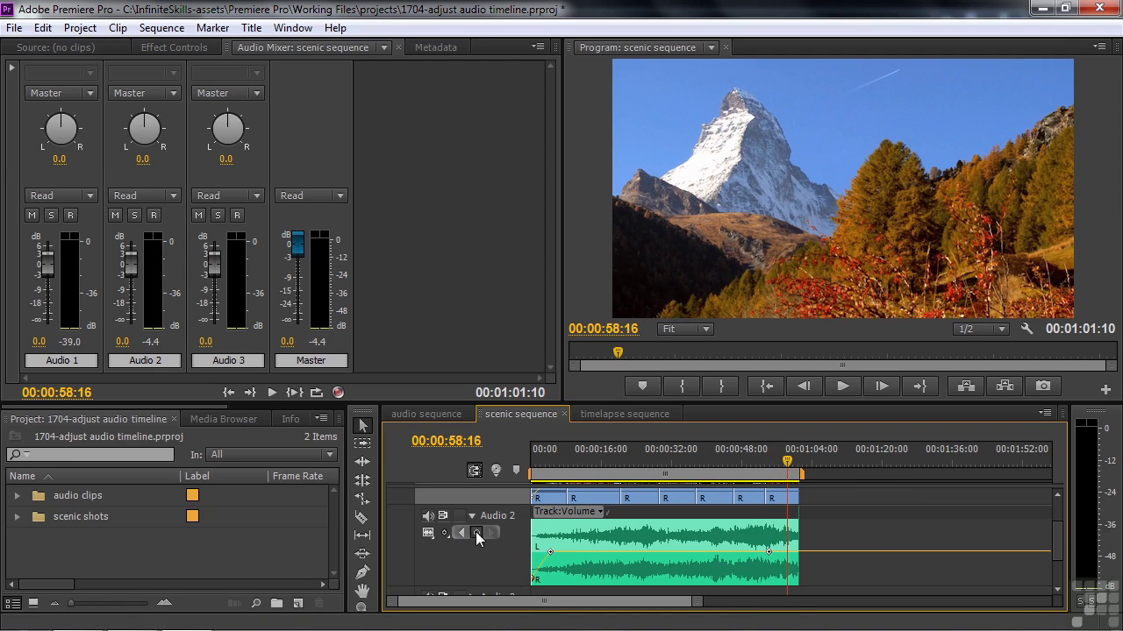
drag(787, 551, 795, 580)
- Play the ending from 00:00:52:22 to check the Audio 2 volume fader in the mixer during the fade-out
drag(795, 471, 761, 471)
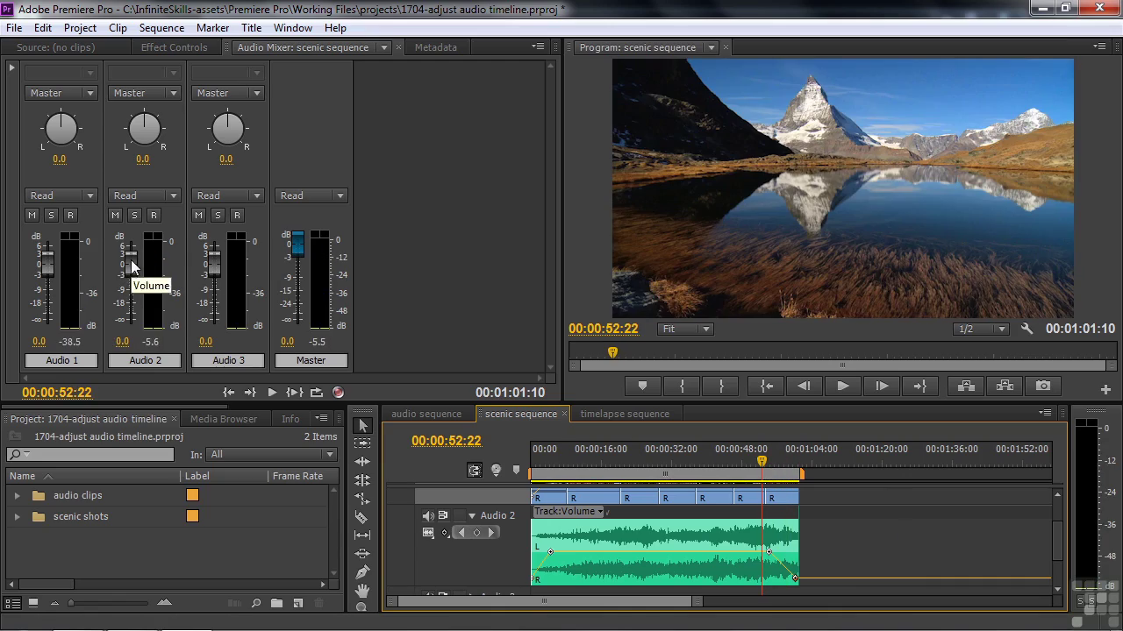
key(space)
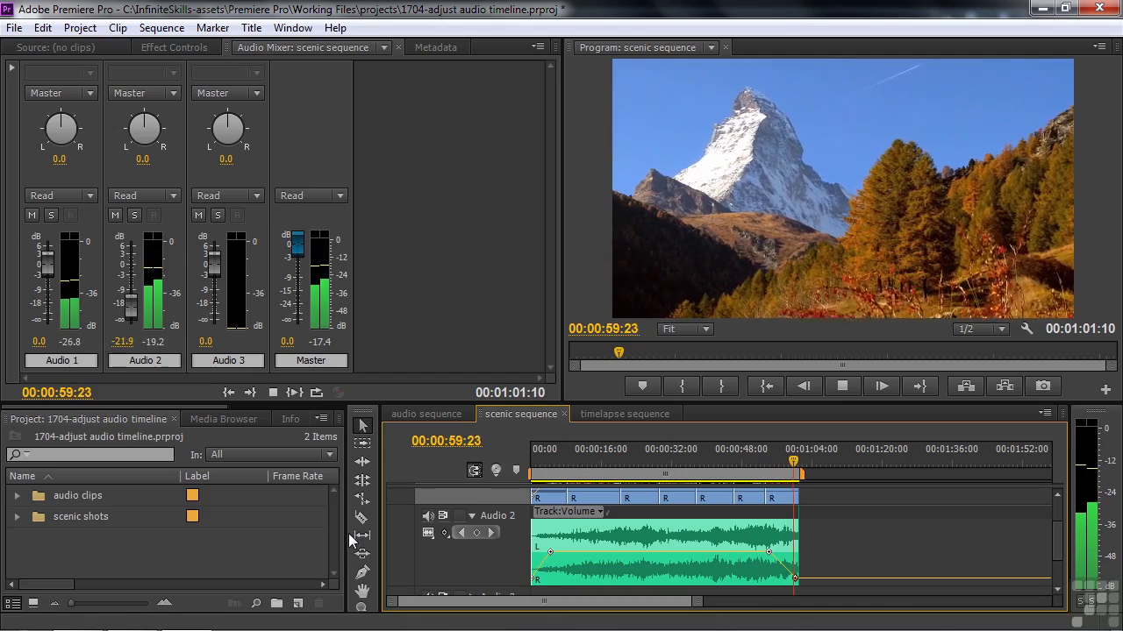
key(space)
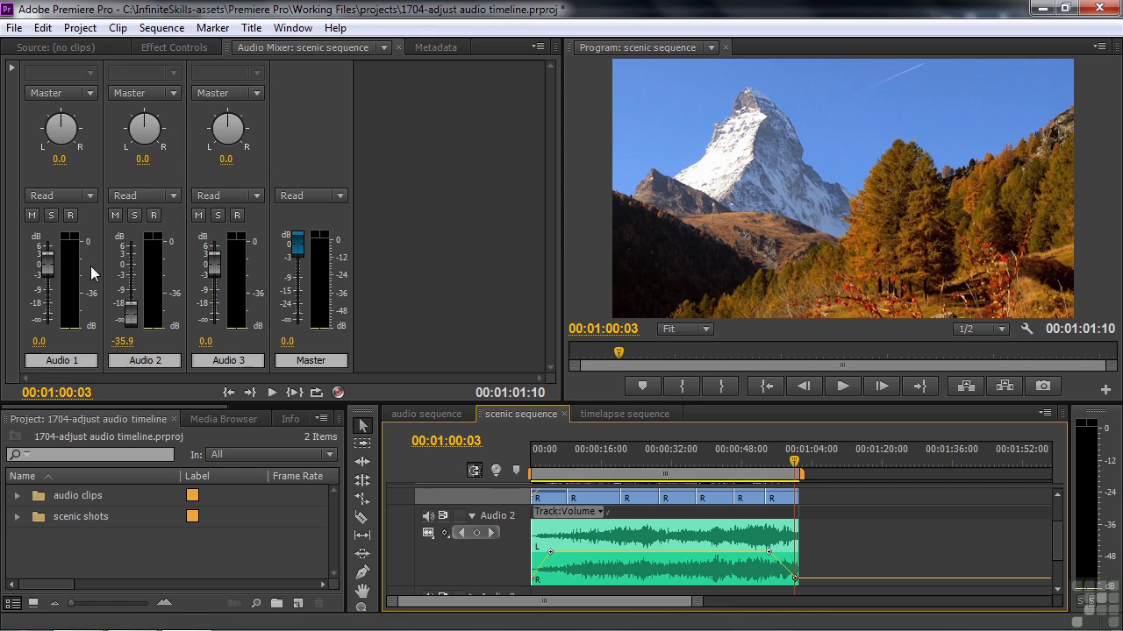
- Open the timelapse sequence, expand the Audio 2 track and fit the whole sequence in the timeline
click(607, 413)
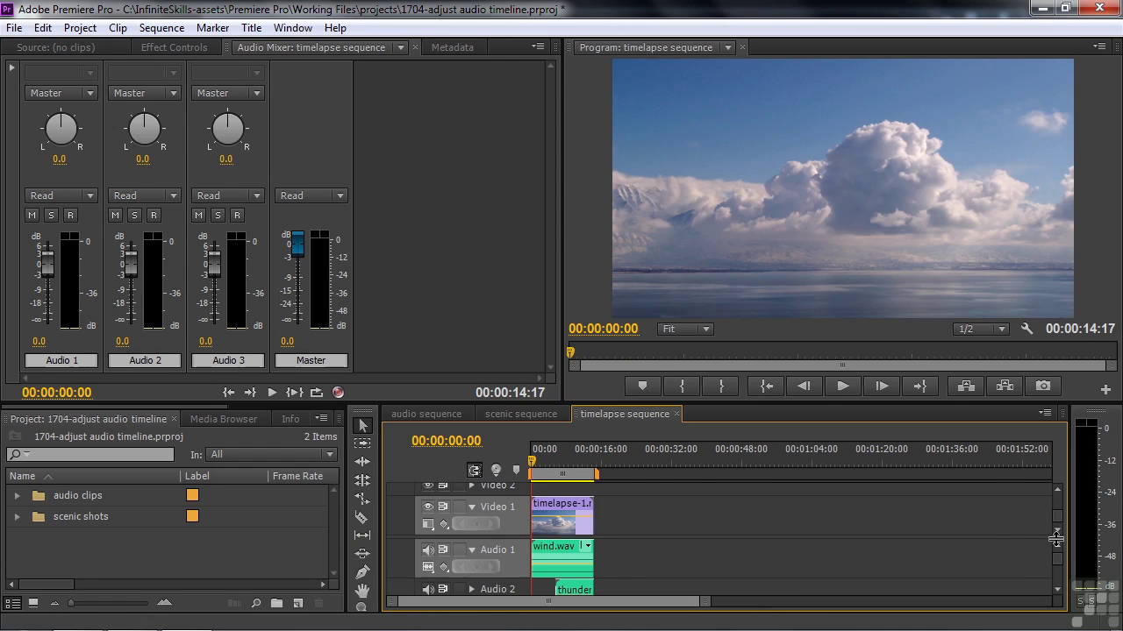
drag(1051, 501, 1052, 484)
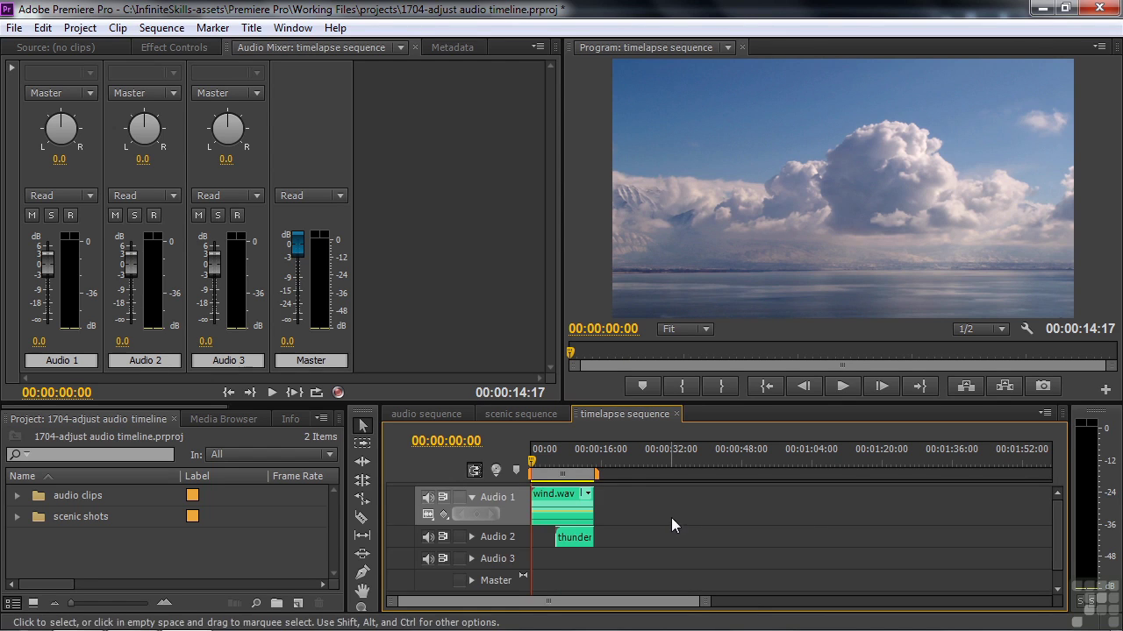
click(471, 536)
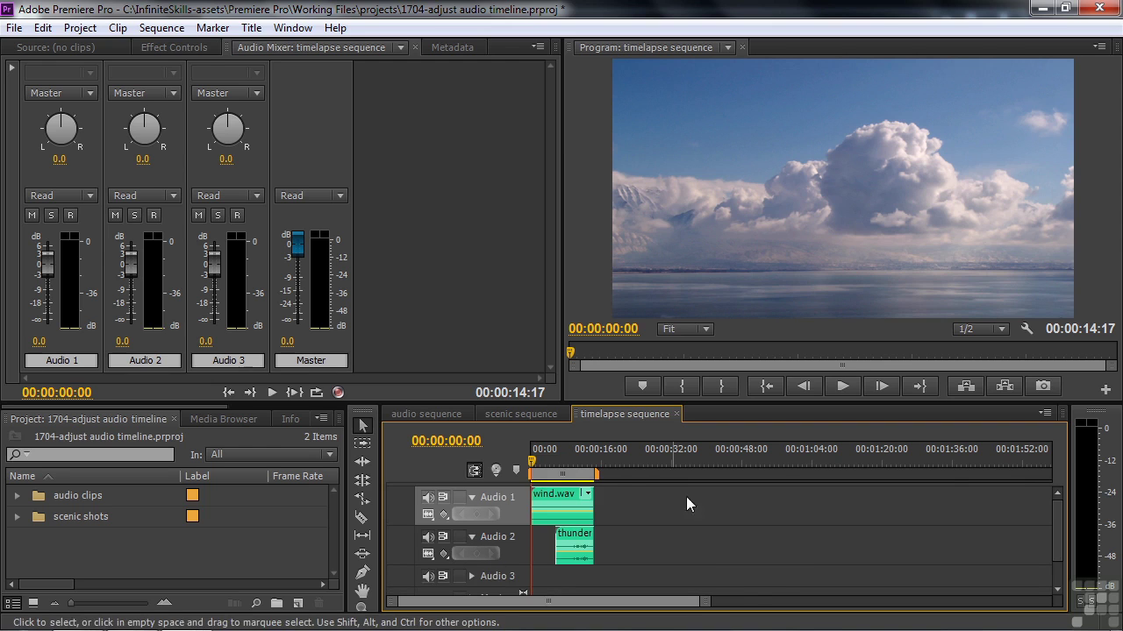
key(backslash)
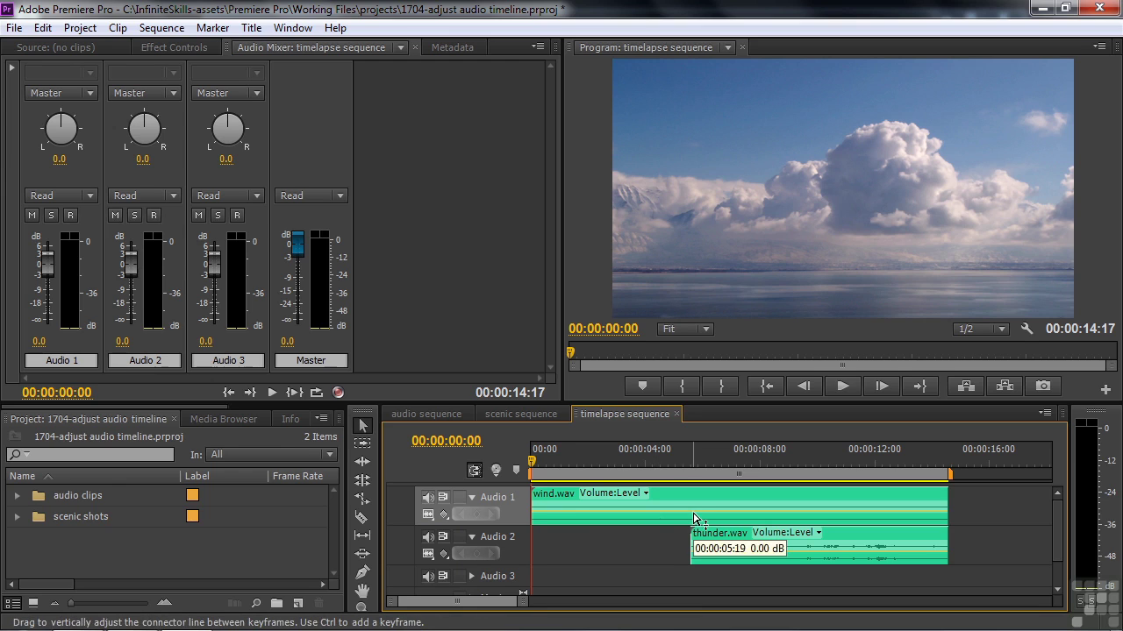
- With the Pen tool, fade in wind.wav using a volume keyframe at about 00:00:05:20 and one lowered at the clip start
click(363, 572)
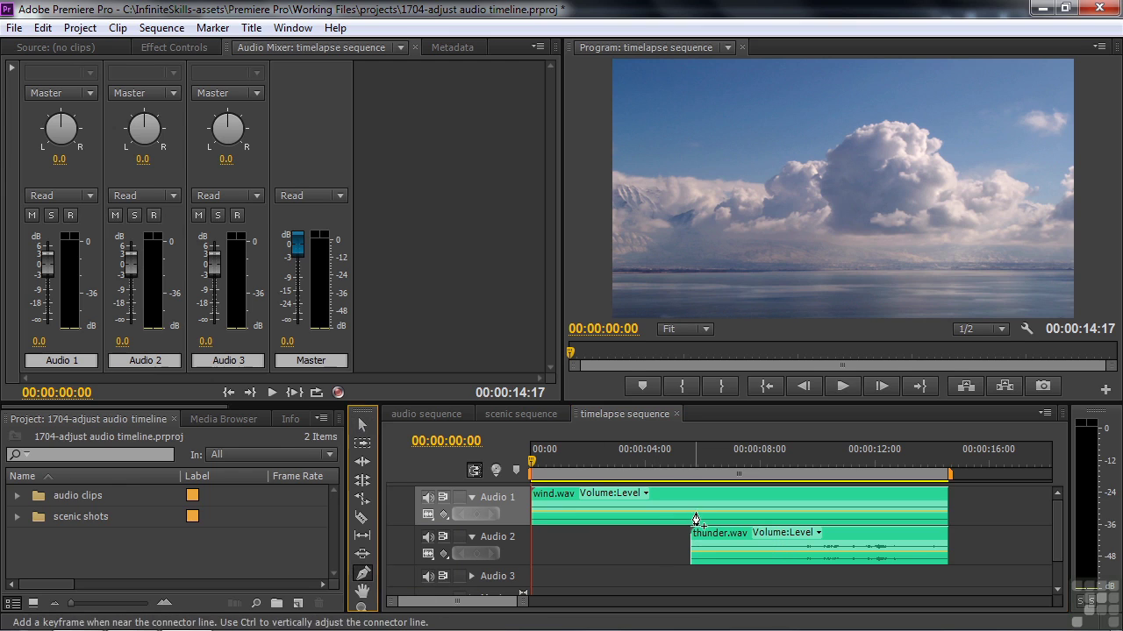
click(695, 513)
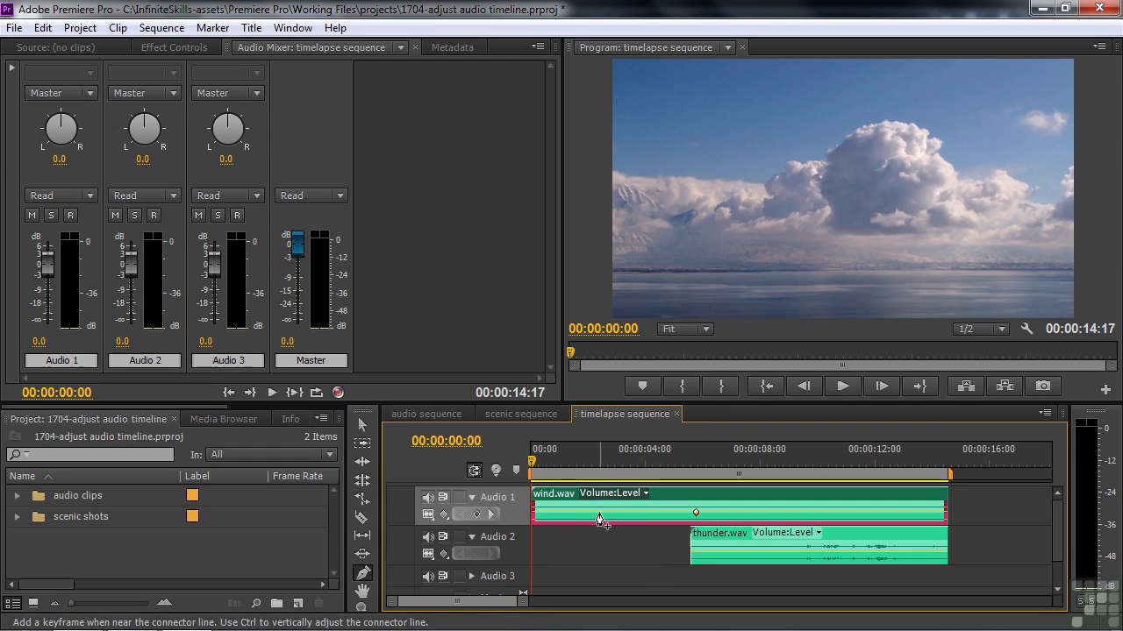
drag(598, 519, 521, 549)
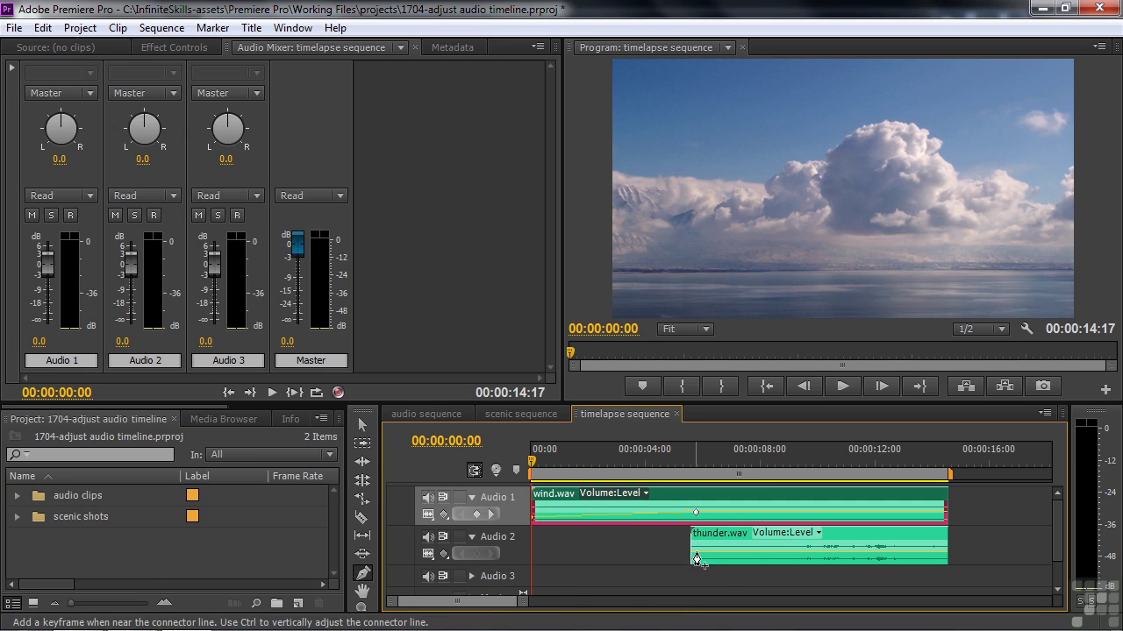
- Fade in thunder.wav with a volume keyframe at about 00:00:09:20 and one lowered at the clip start
click(809, 558)
drag(698, 552, 691, 558)
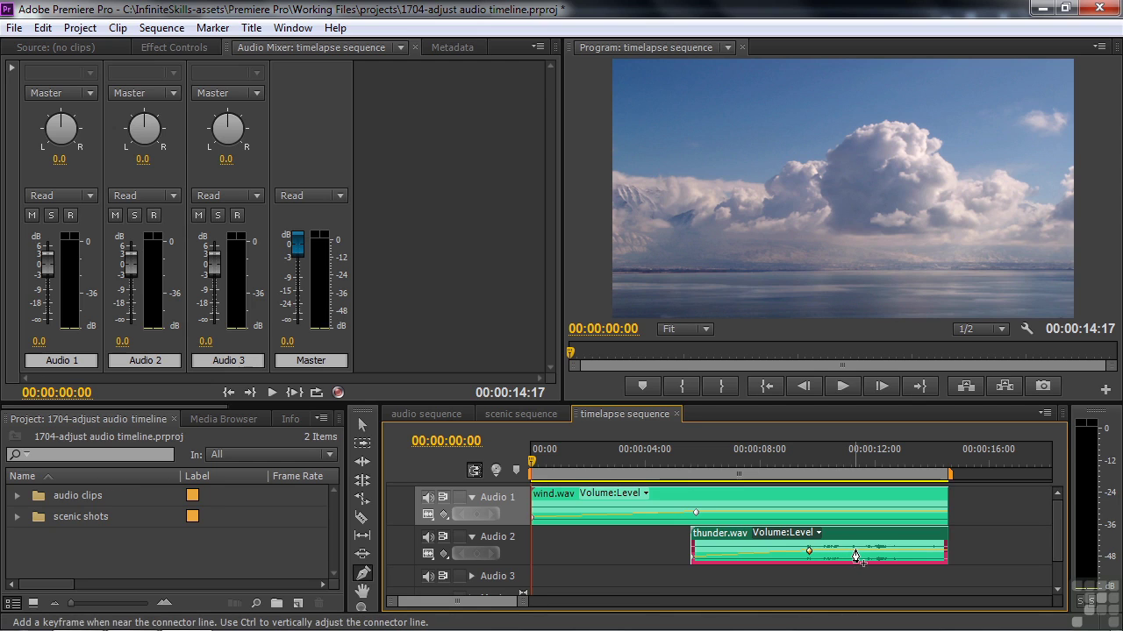
drag(855, 553, 853, 553)
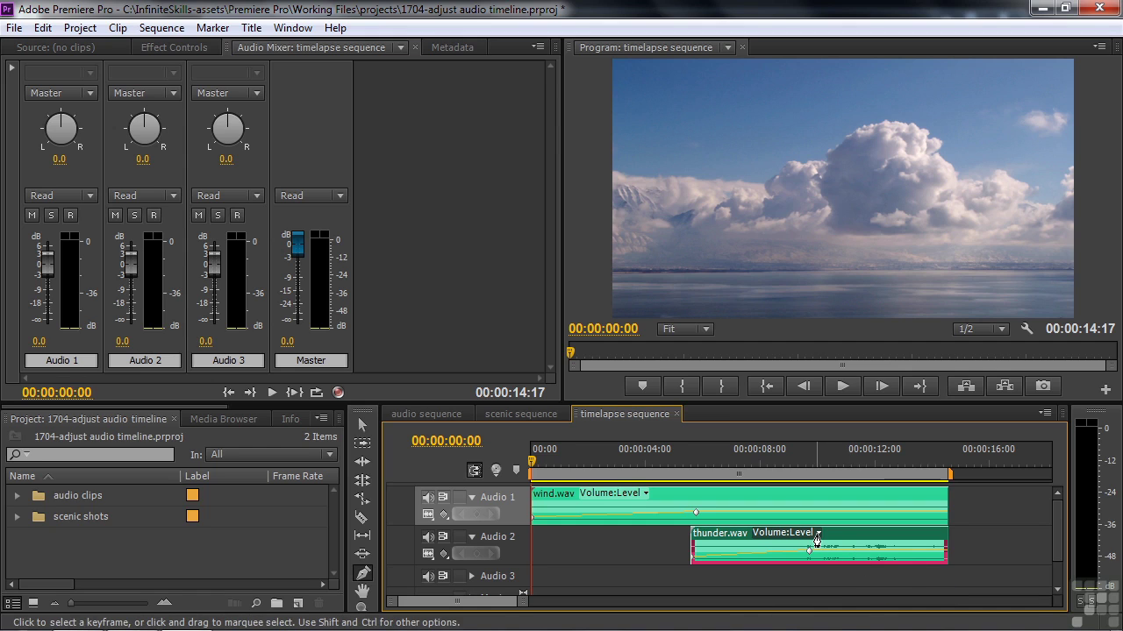
- Show Panner:Balance on thunder.wav and add a lowered balance keyframe at 00:00:08:28 and a raised one at about 00:00:11:20
click(817, 540)
mouse_move(798, 588)
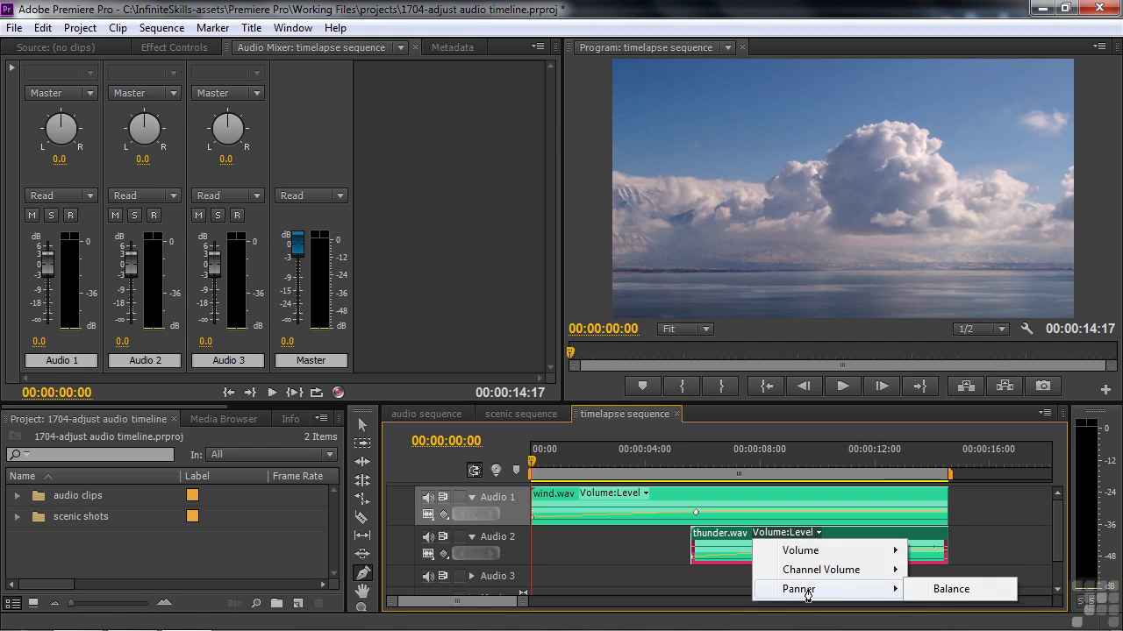
click(936, 595)
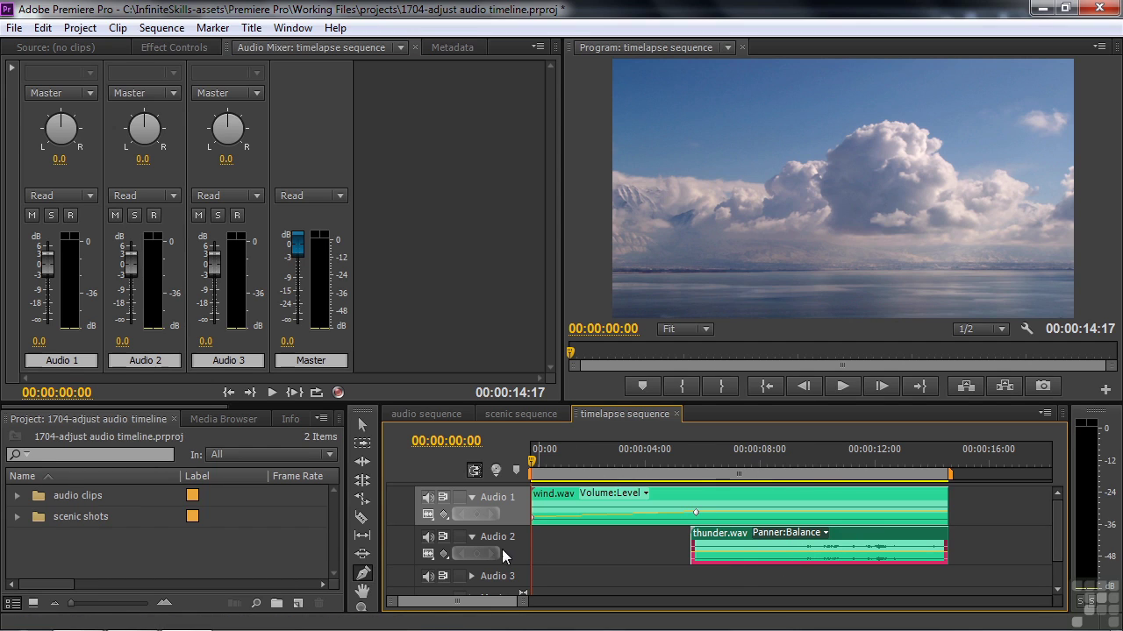
click(787, 556)
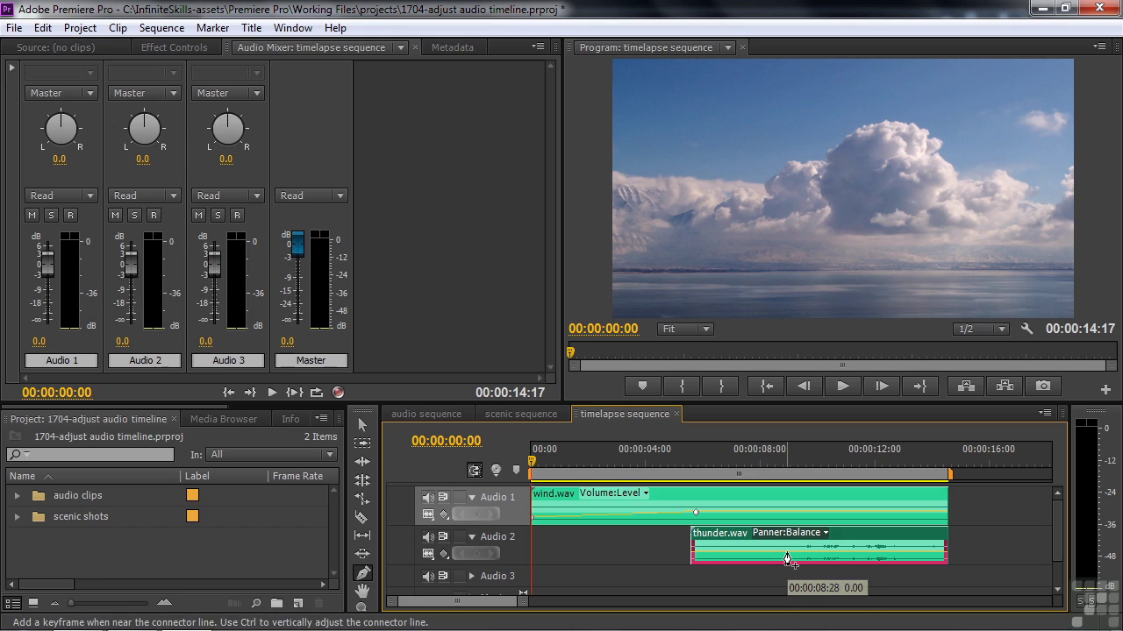
mouse_move(787, 556)
mouse_down()
mouse_move(785, 545)
mouse_move(787, 566)
mouse_up()
drag(871, 563, 869, 547)
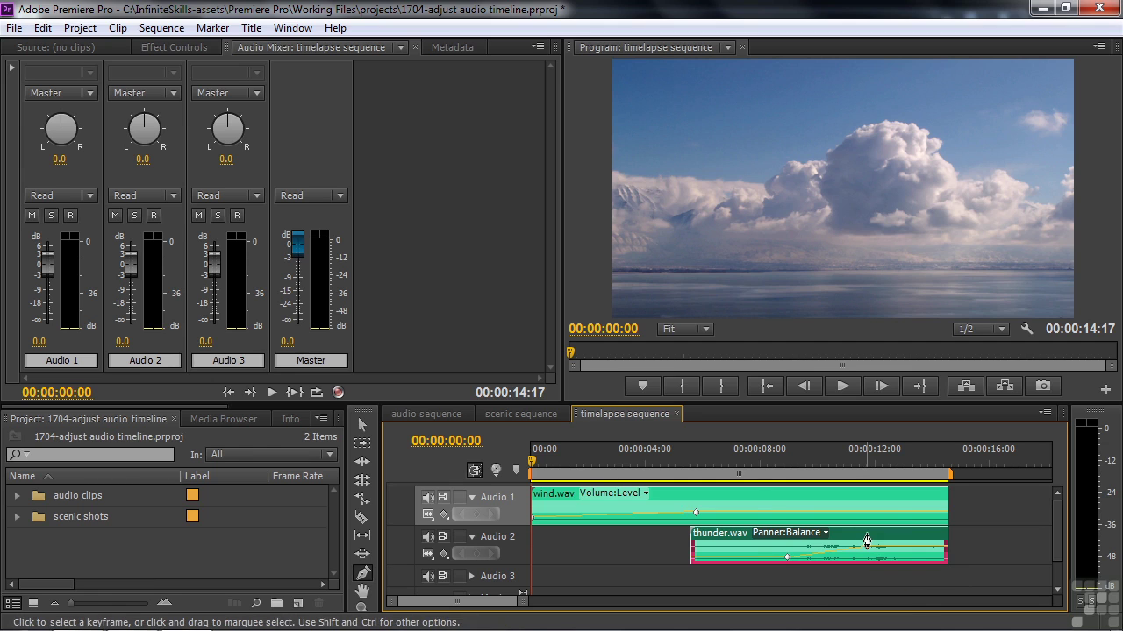
- Mute Audio 1 and play from about 00:00:08:12 to listen to the thunder panning between channels
click(772, 454)
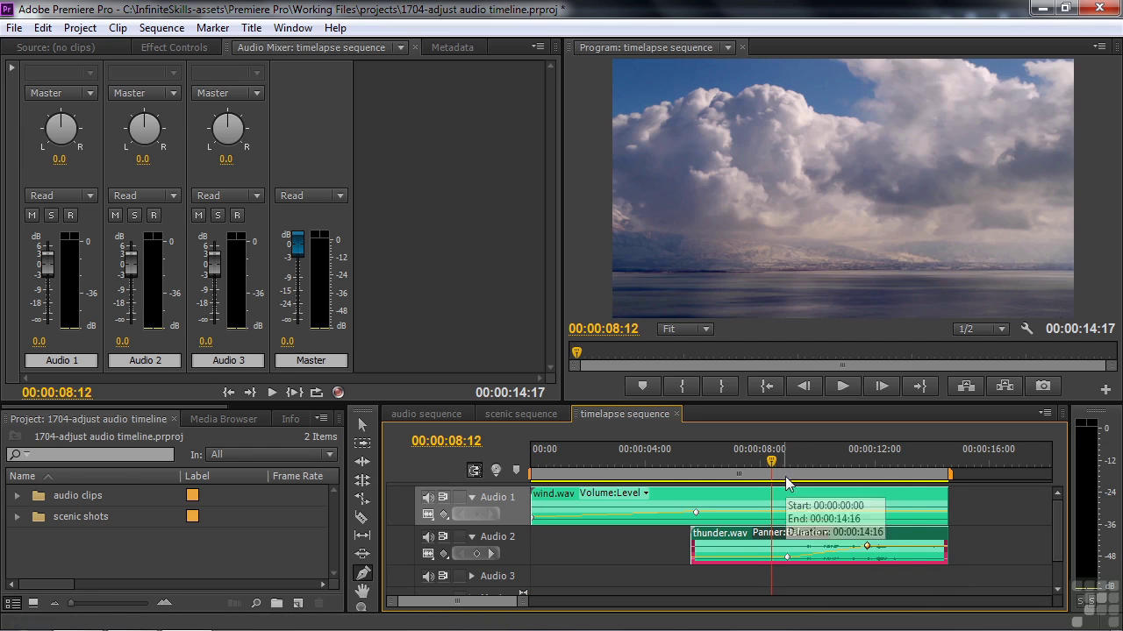
click(428, 498)
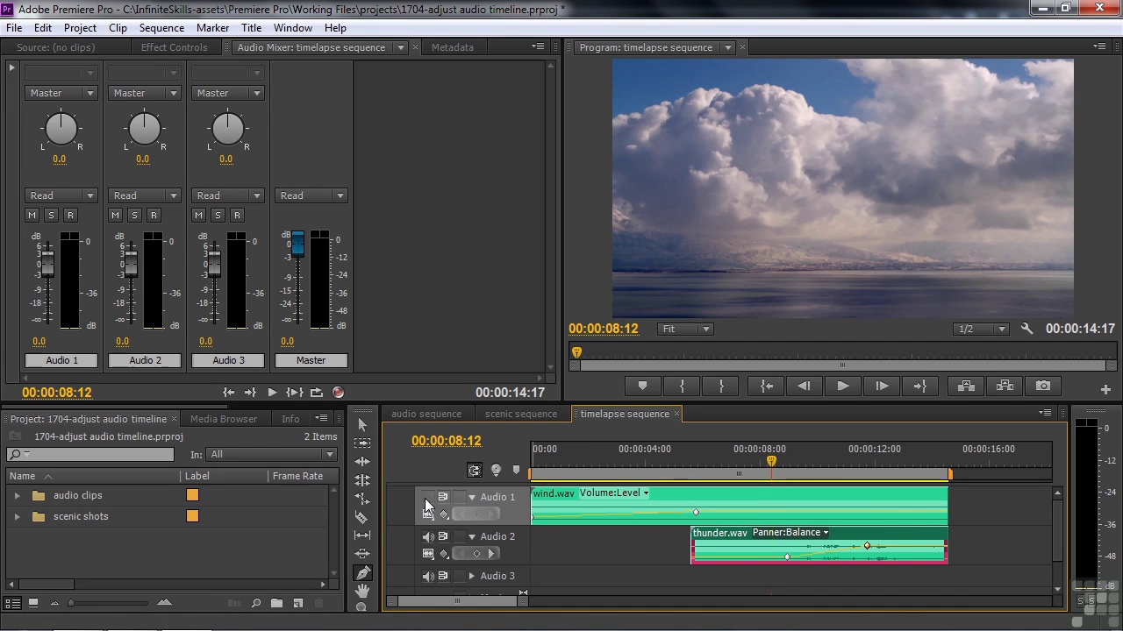
click(773, 460)
key(space)
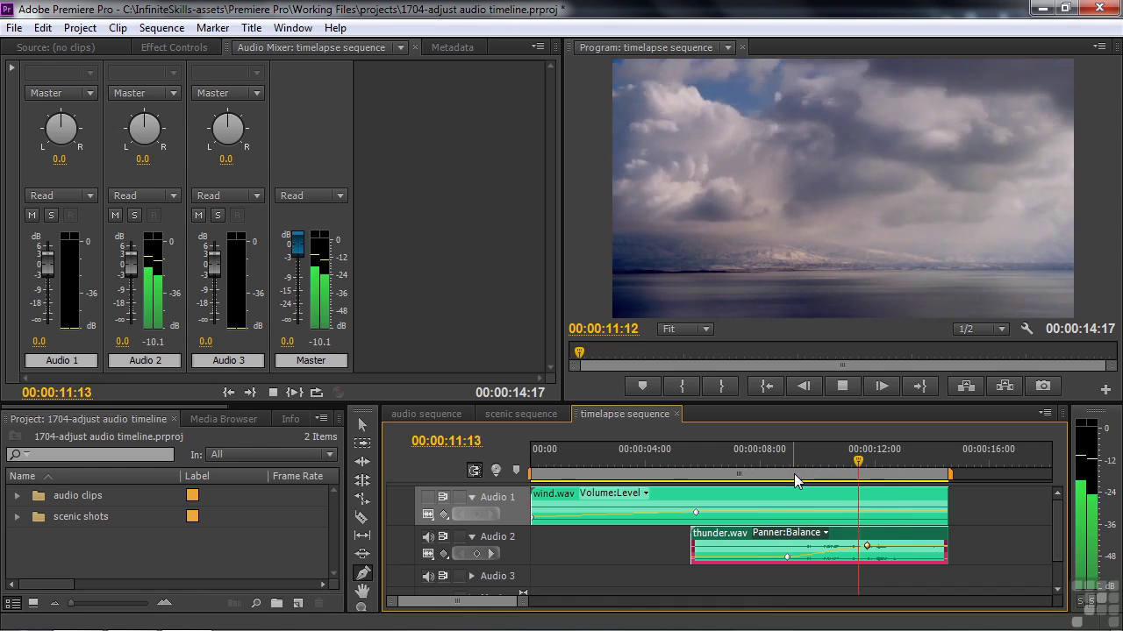
key(space)
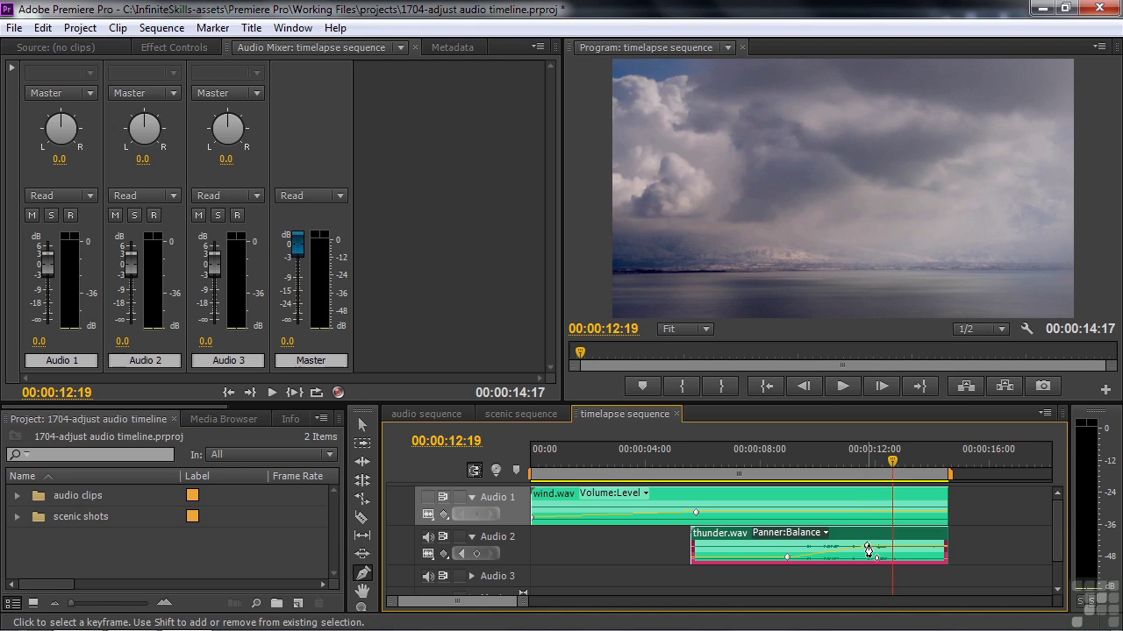
- Shift the raised balance keyframe on thunder.wav to about 00:00:13:00, and raise the clip's Volume:Level keyframe near 00:00:09:20
drag(867, 551, 901, 546)
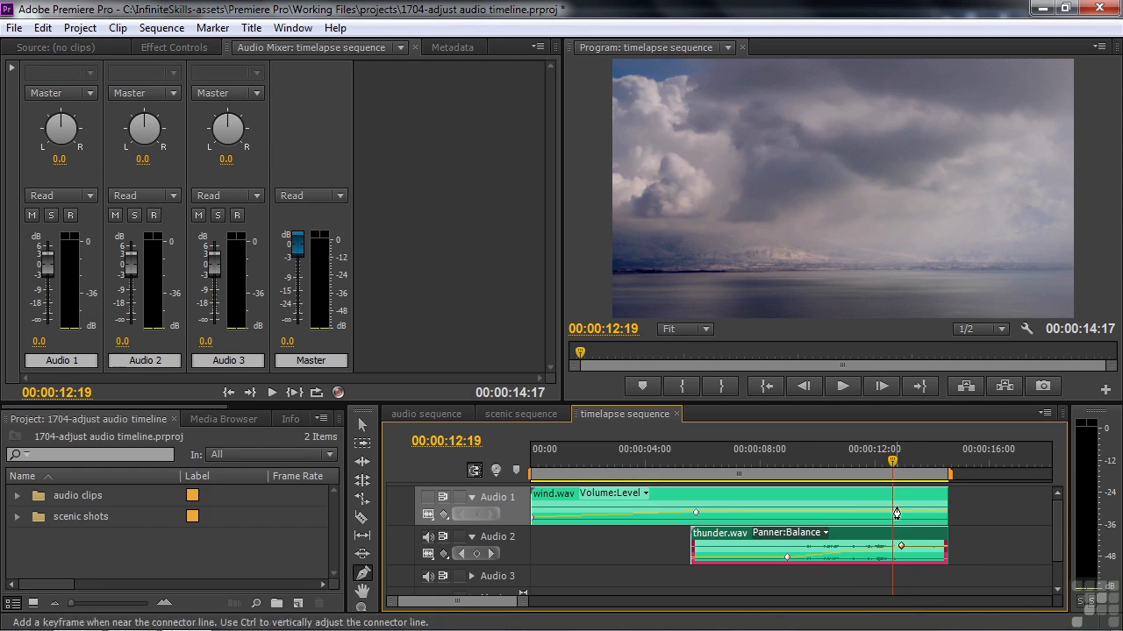
click(825, 533)
mouse_move(807, 552)
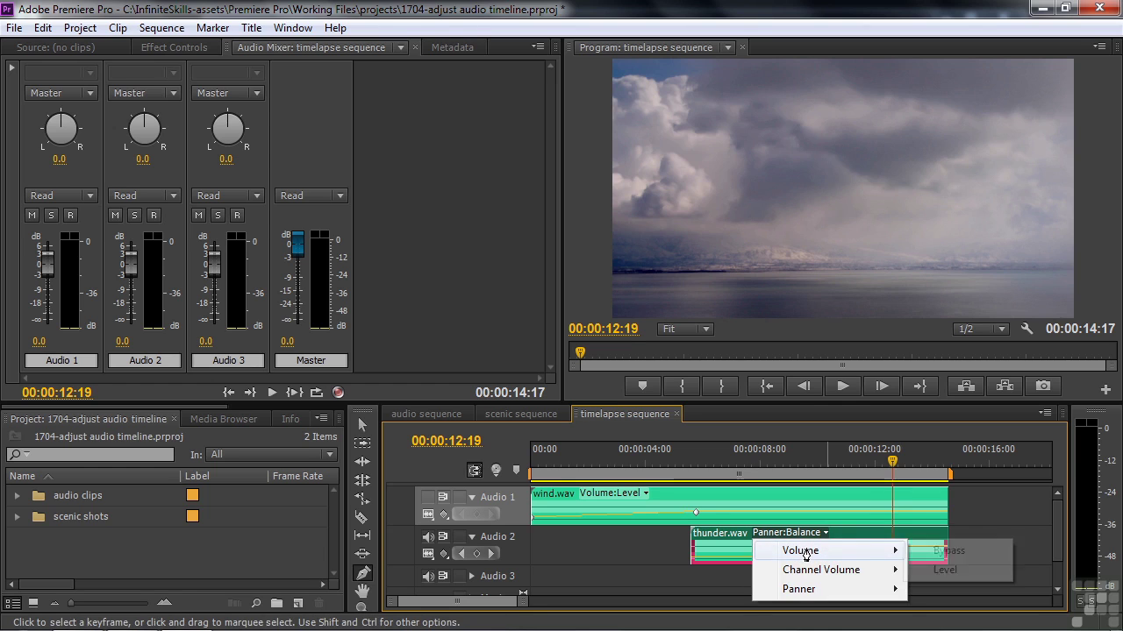
click(945, 572)
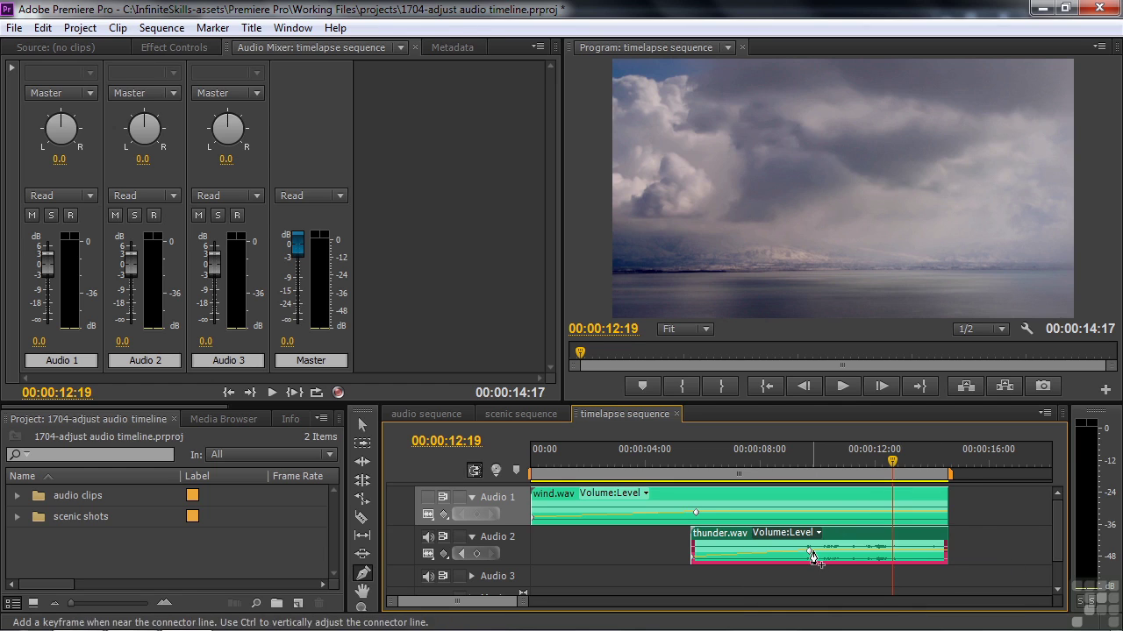
drag(808, 550, 807, 546)
- Unmute Audio 1 and play the timelapse sequence from the start to check the wind and thunder together
drag(537, 462, 523, 467)
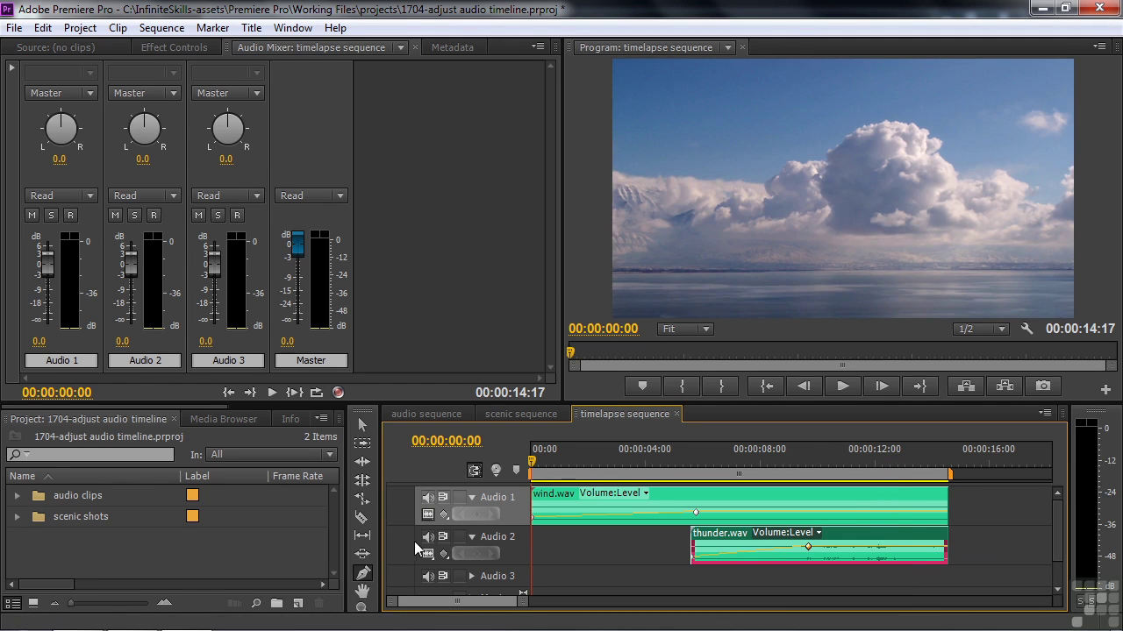
key(space)
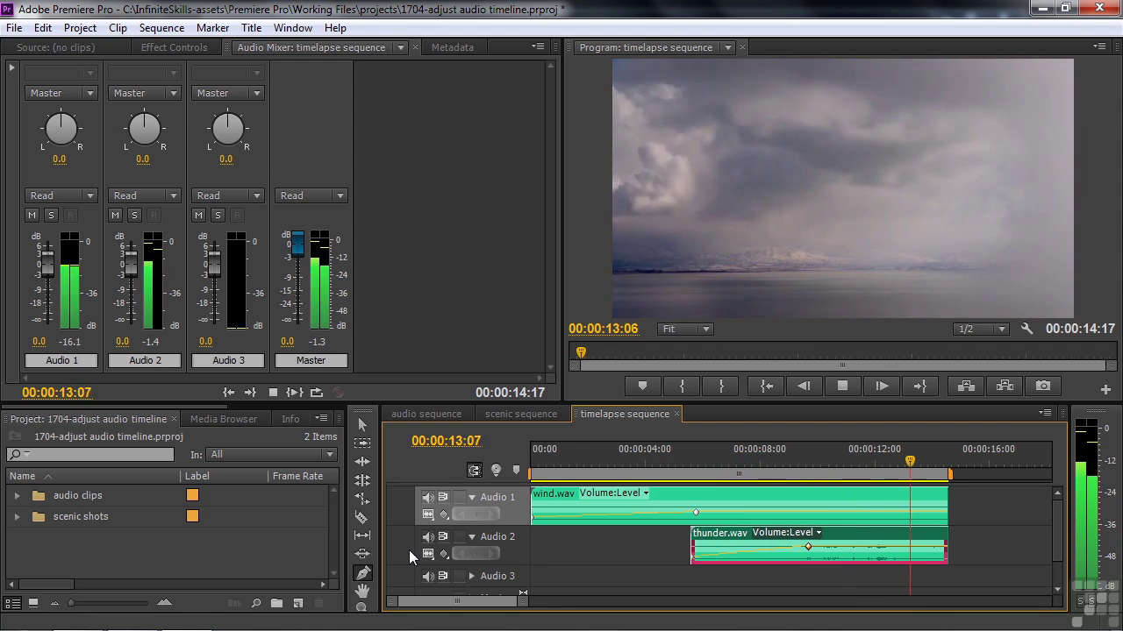
key(space)
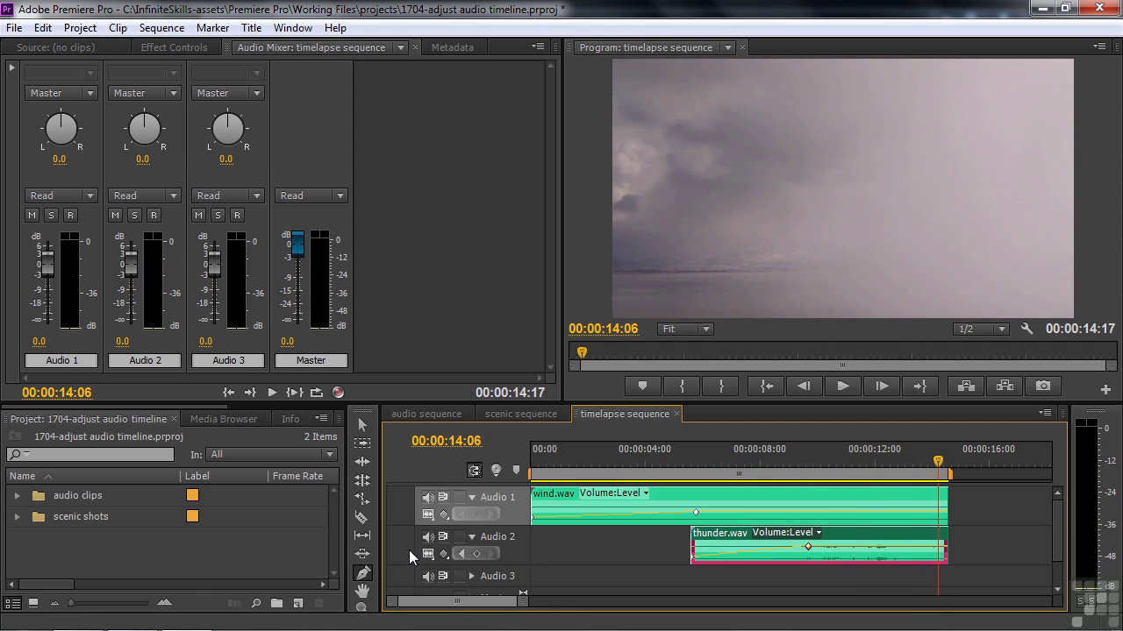